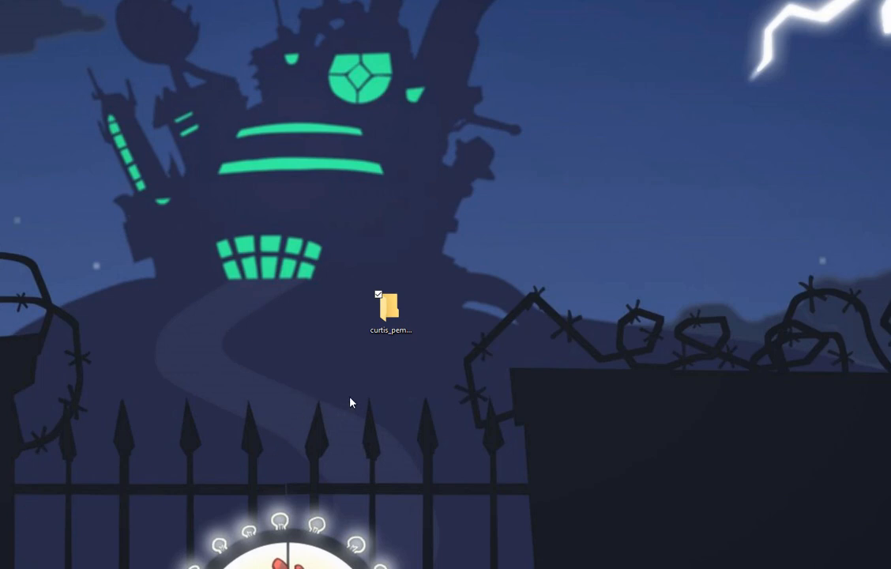
Open the desktop lab folder and show planet_earth as an Extra large icon thumbnail
double_click(383, 318)
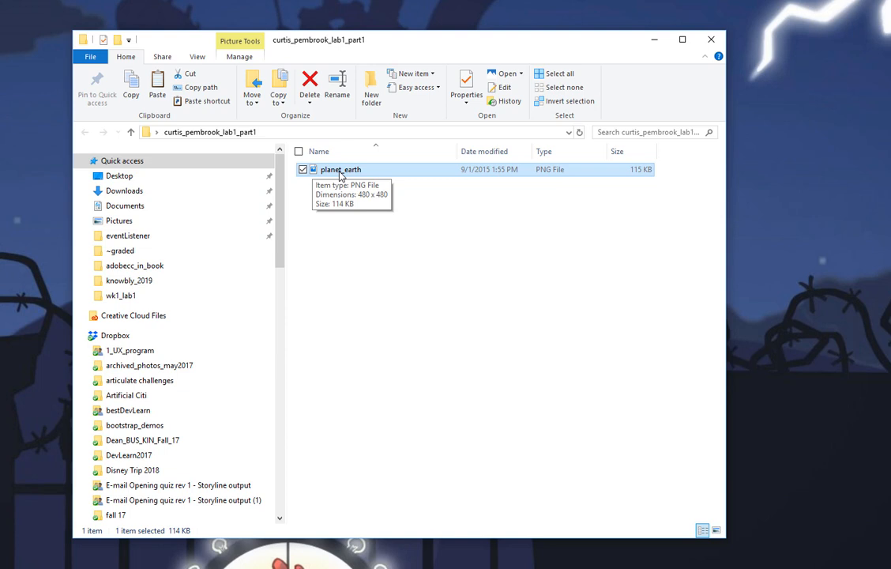
click(197, 56)
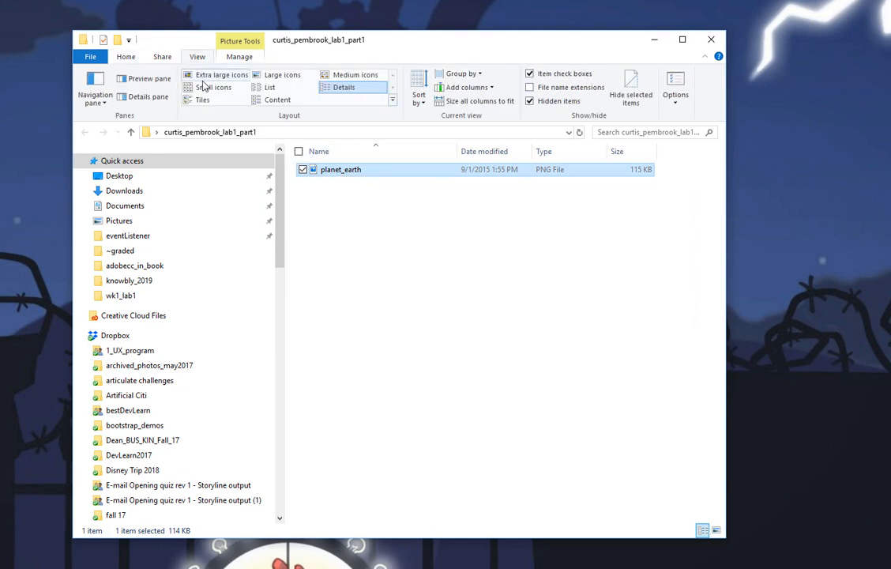
click(207, 75)
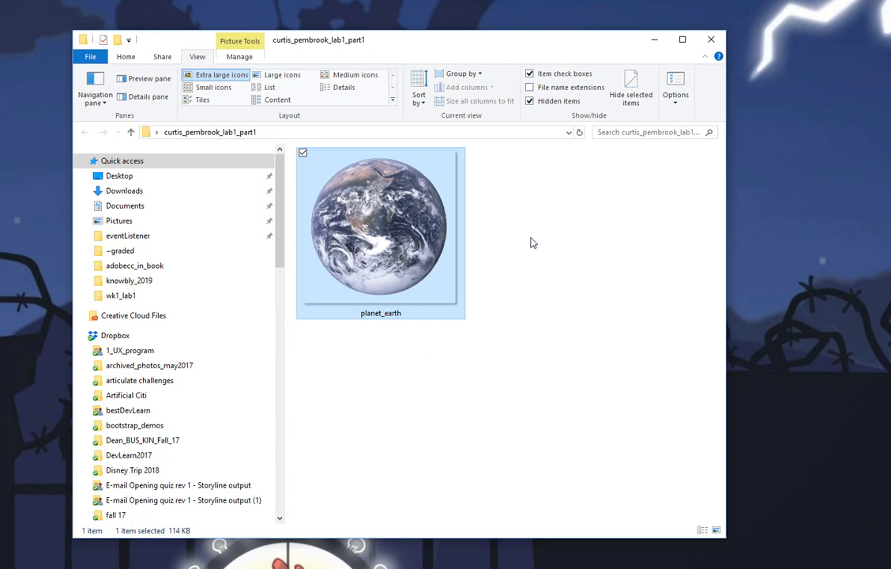
click(654, 40)
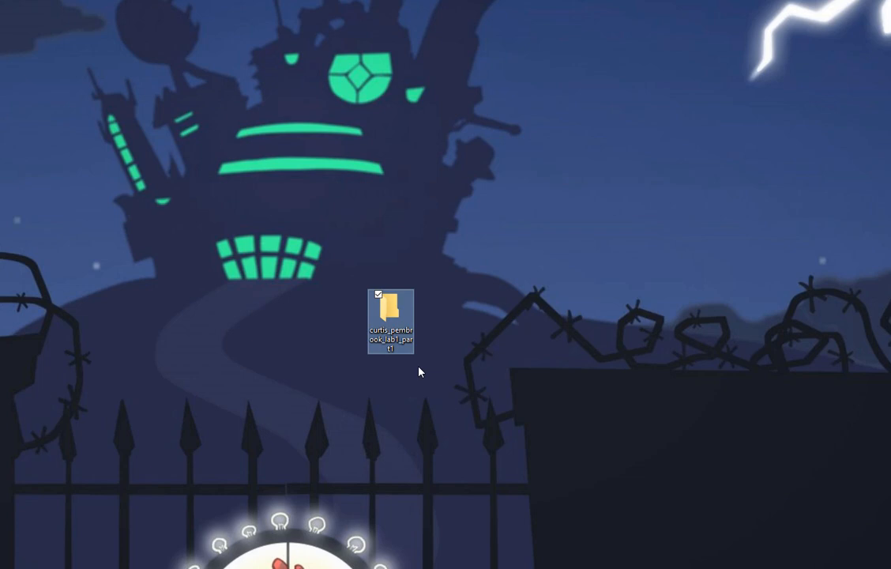
double_click(396, 323)
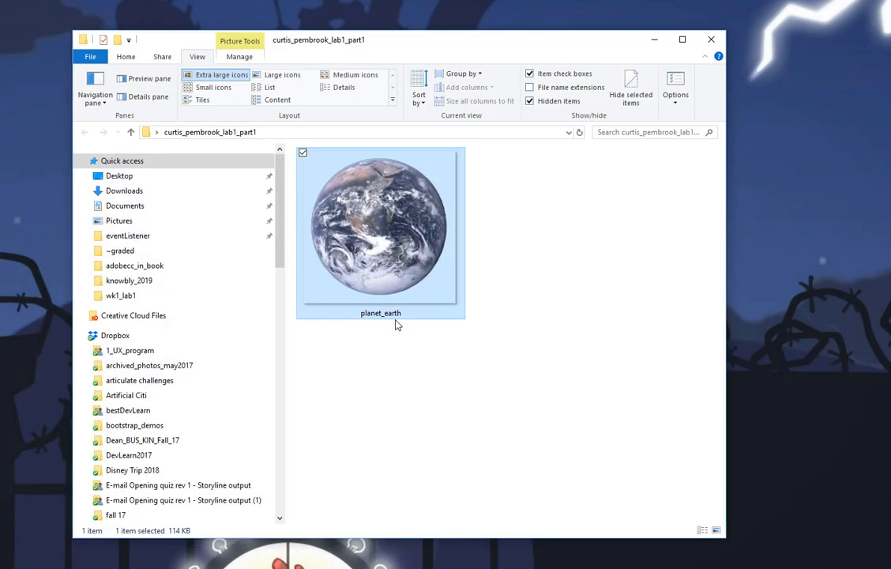
Minimize Explorer and open Animate's Platform Type list on the HD 1280 x 720, 30 fps preset
click(652, 41)
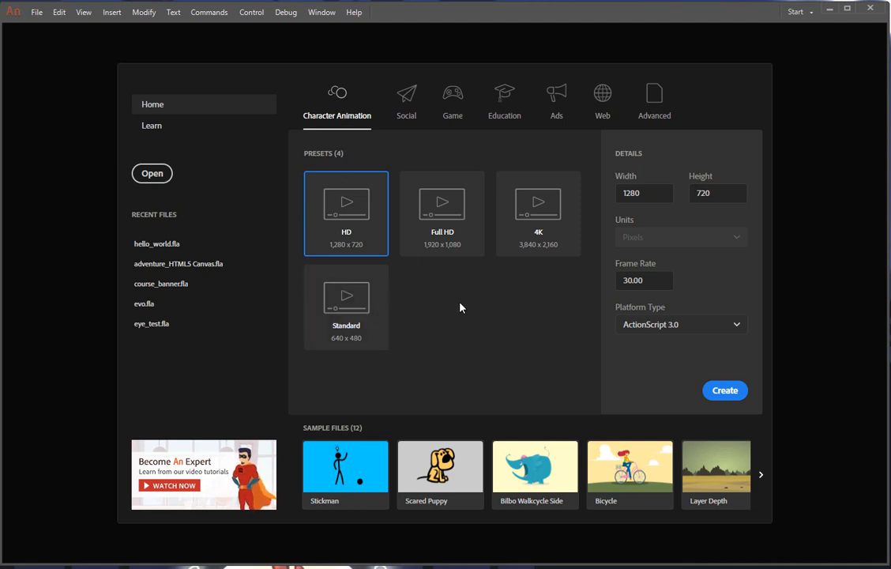
click(737, 331)
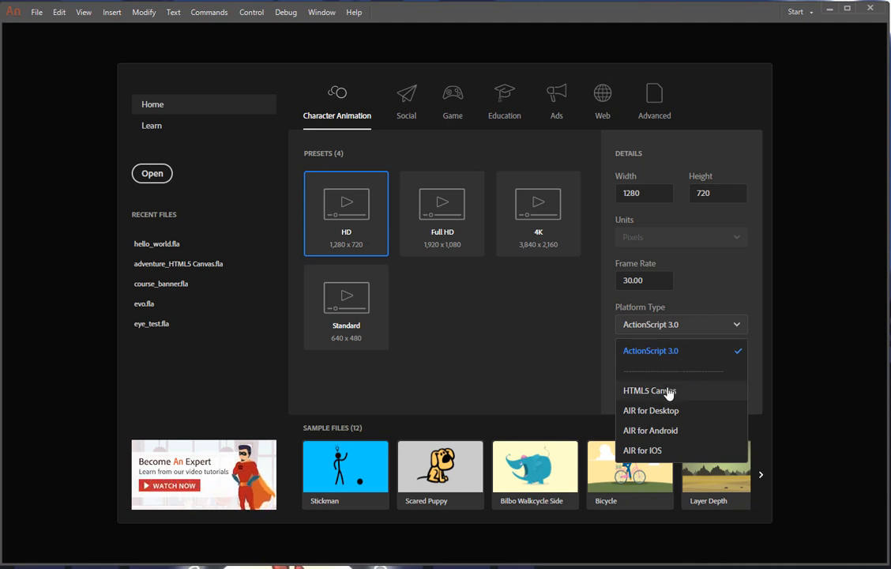
Keep ActionScript 3.0 and browse Social, Game, then Education presets, ending on 640 x 480, 24 fps
click(507, 377)
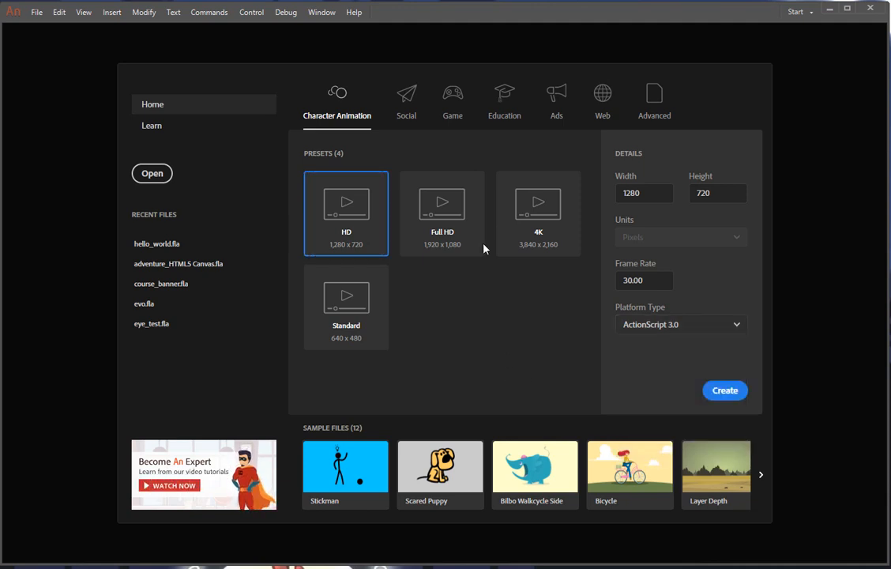
click(411, 117)
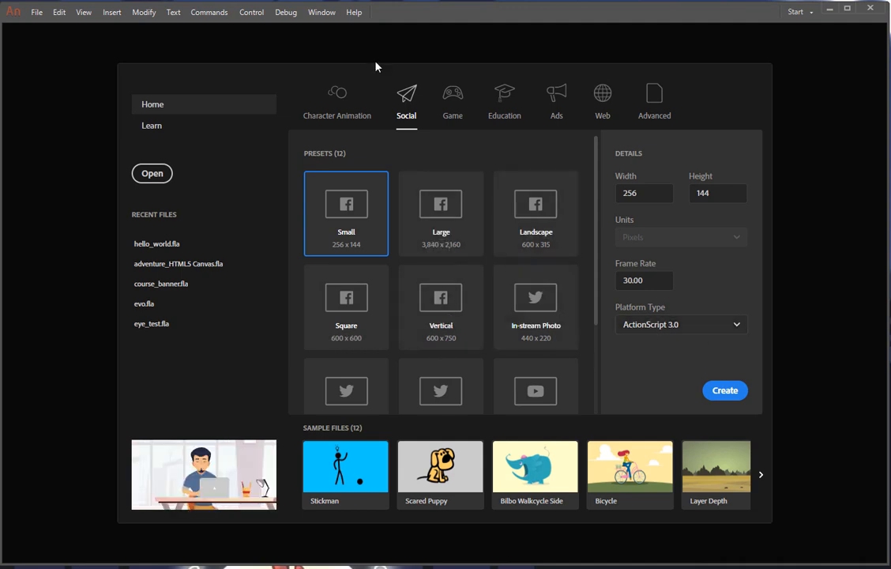
click(455, 109)
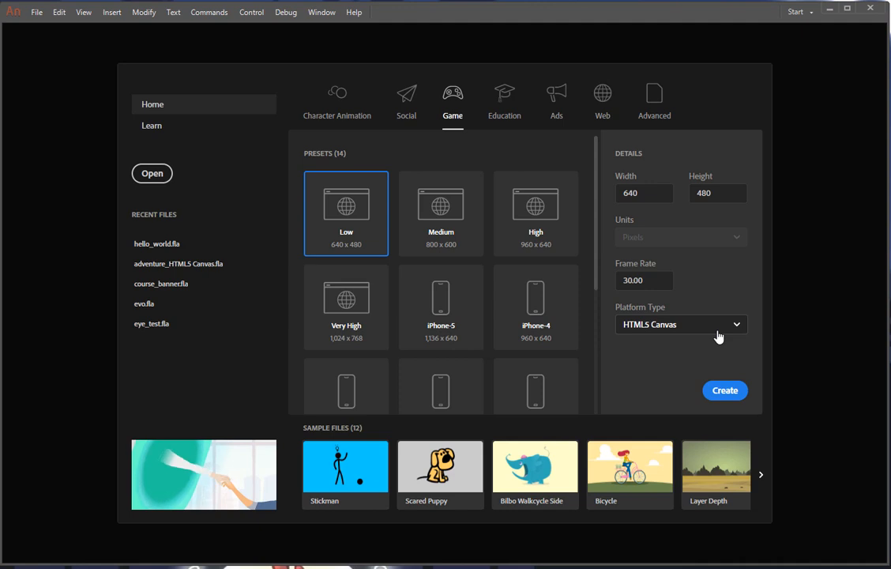
click(510, 119)
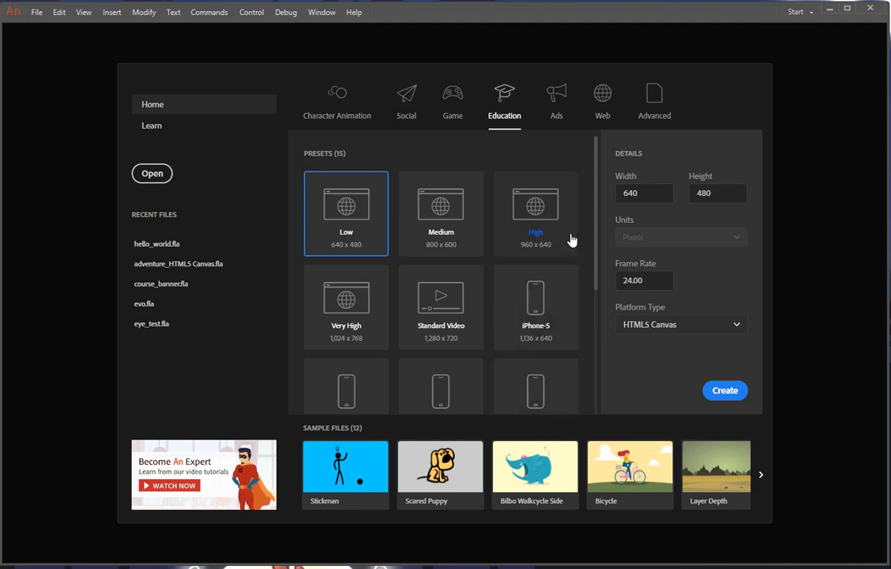
Scroll through the Ads and Web presets, then view the Advanced platforms with HTML5 Canvas at 550 x 400
click(555, 117)
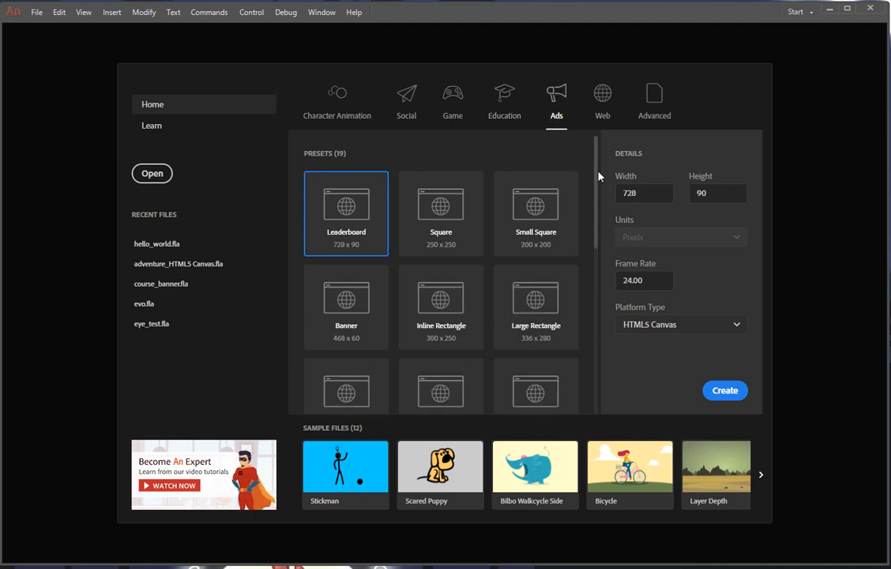
drag(596, 178, 596, 279)
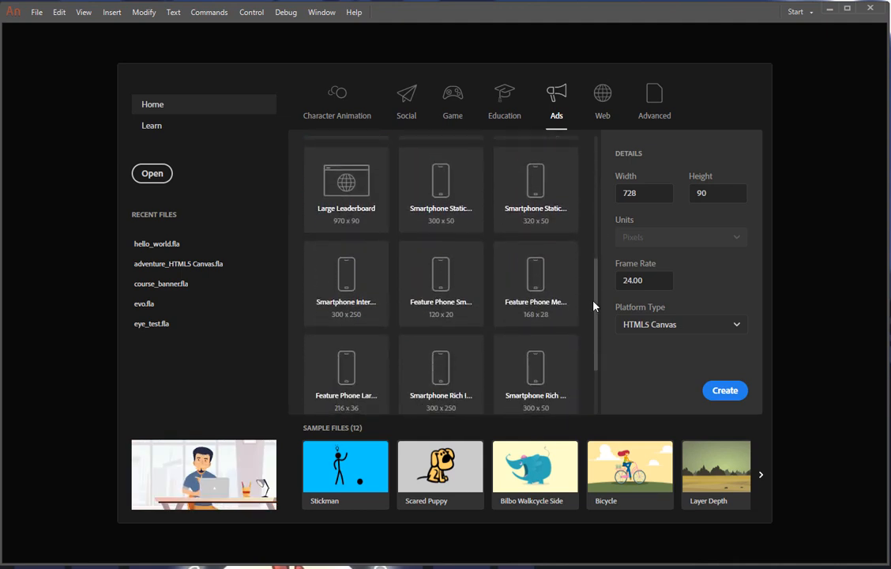
drag(594, 302, 595, 179)
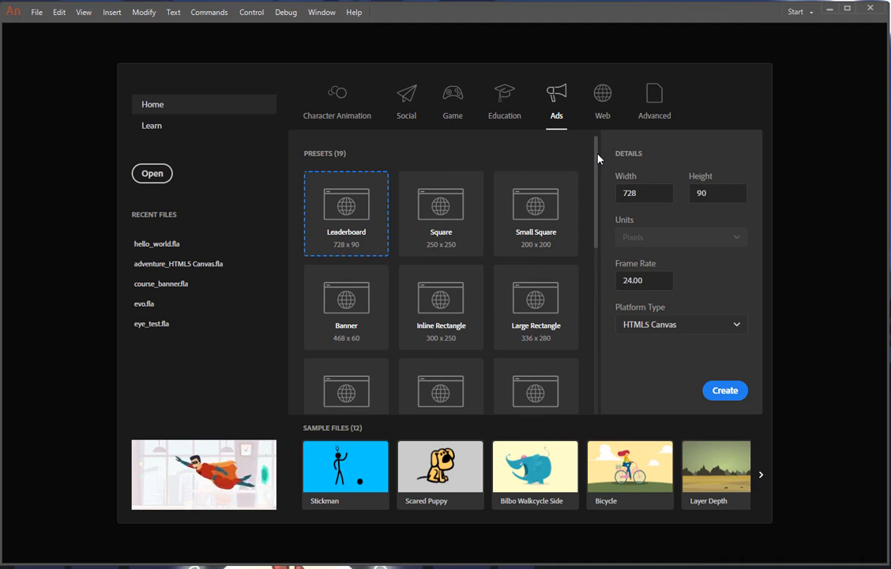
mouse_move(597, 179)
mouse_down()
mouse_move(596, 231)
mouse_move(601, 179)
mouse_up()
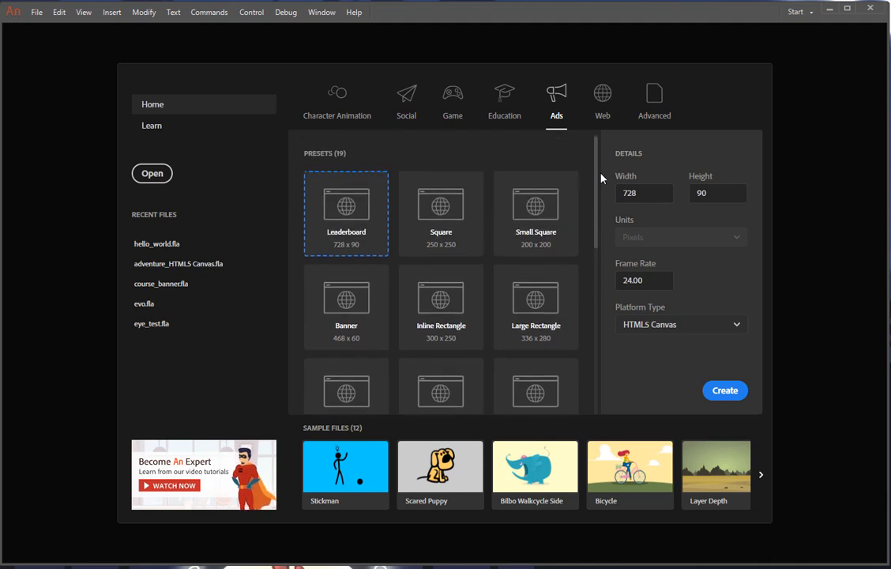
click(605, 119)
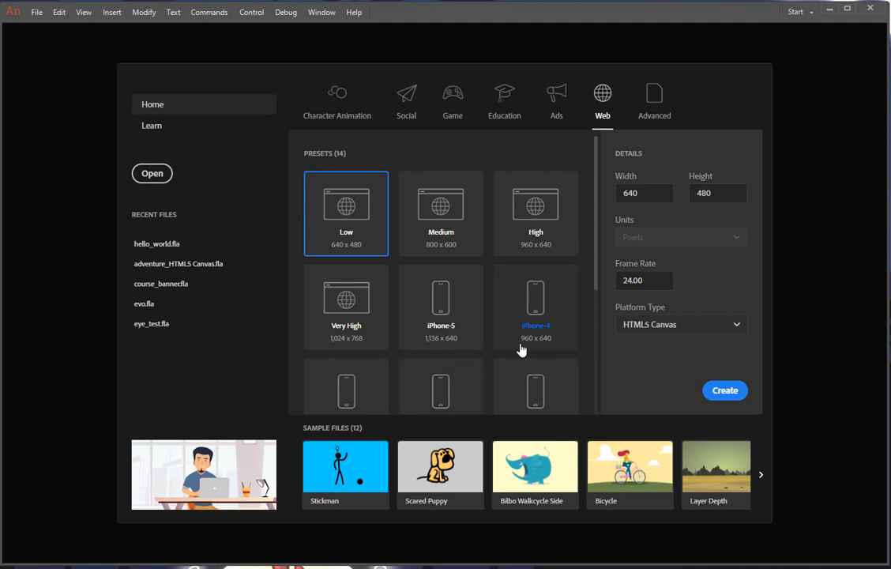
mouse_move(595, 285)
mouse_down()
mouse_move(578, 410)
mouse_move(589, 294)
mouse_up()
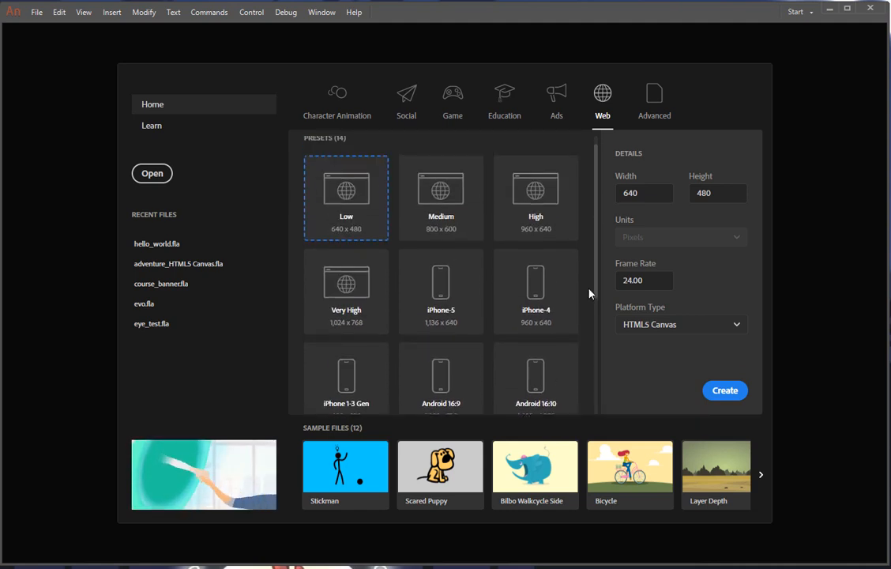
click(650, 116)
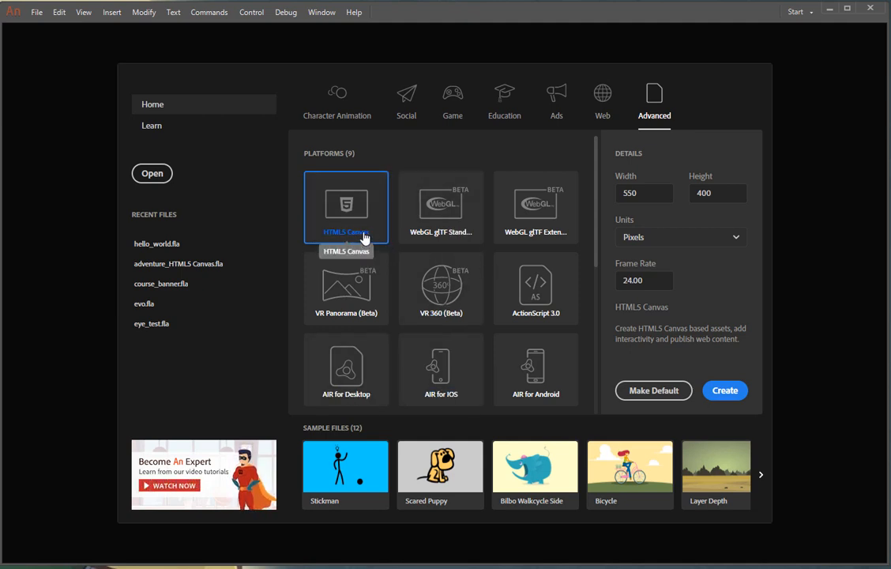
Try the ActionScript 3.0 and HTML5 Canvas platforms, ending on Web's Low 640 x 480, 24 fps HTML5 Canvas preset
click(524, 305)
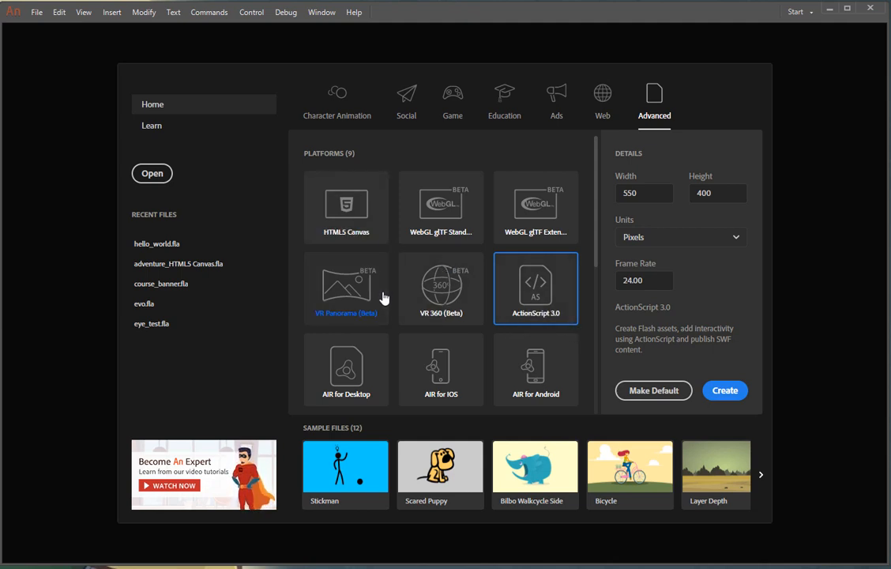
click(356, 233)
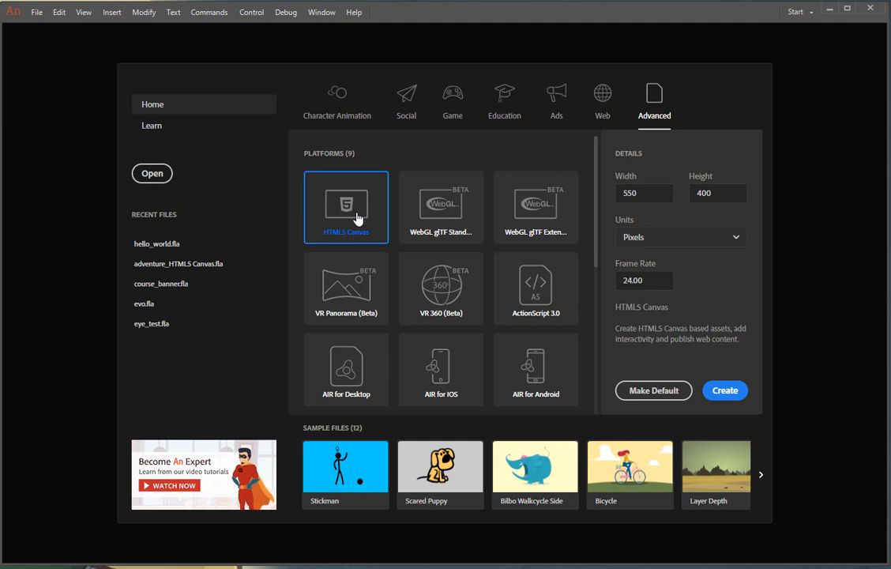
click(358, 100)
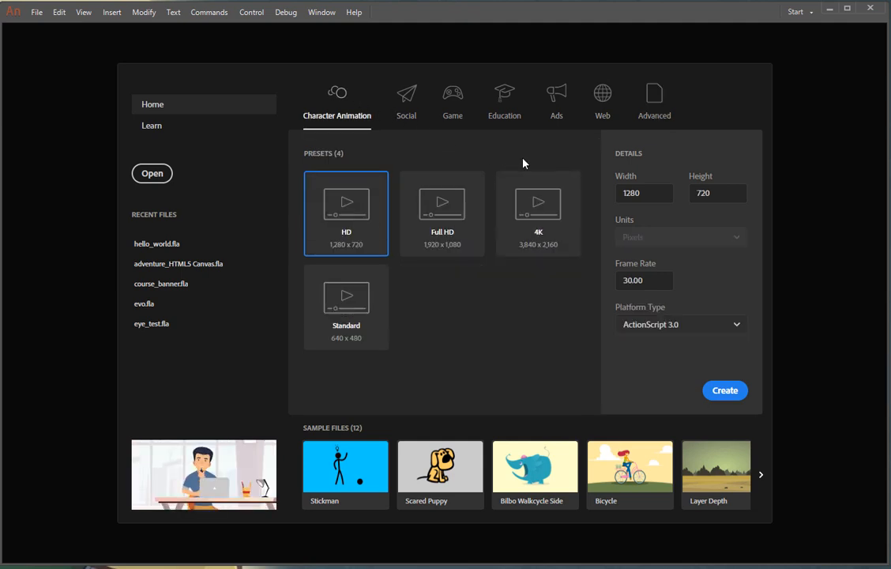
click(601, 118)
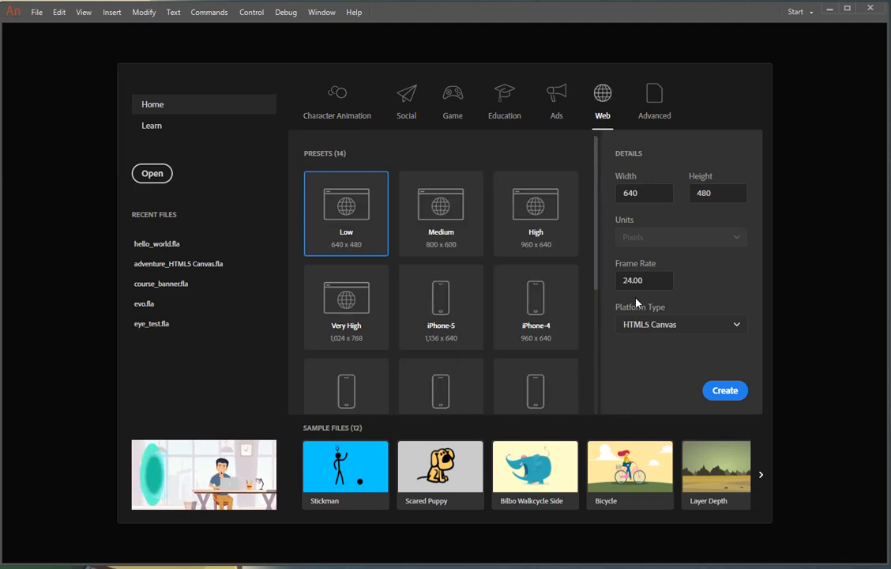
click(352, 118)
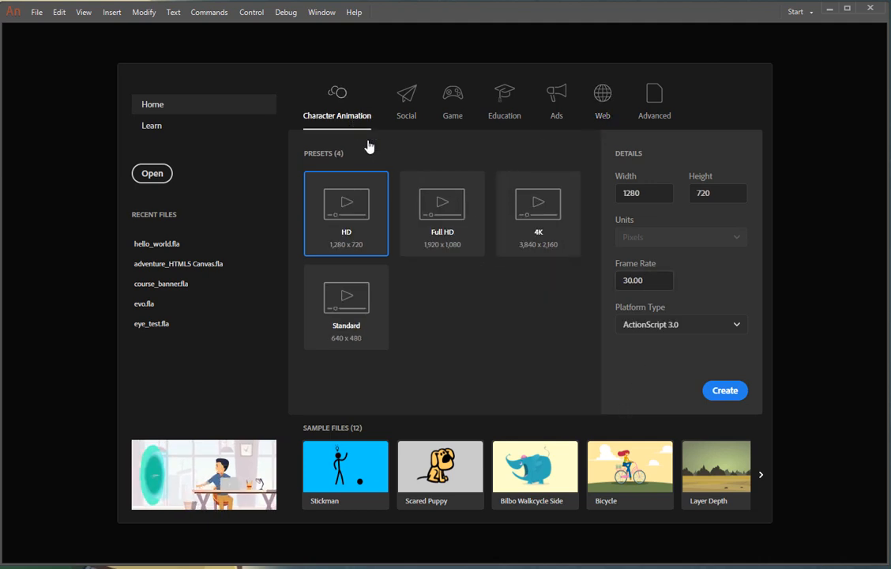
click(686, 329)
click(622, 395)
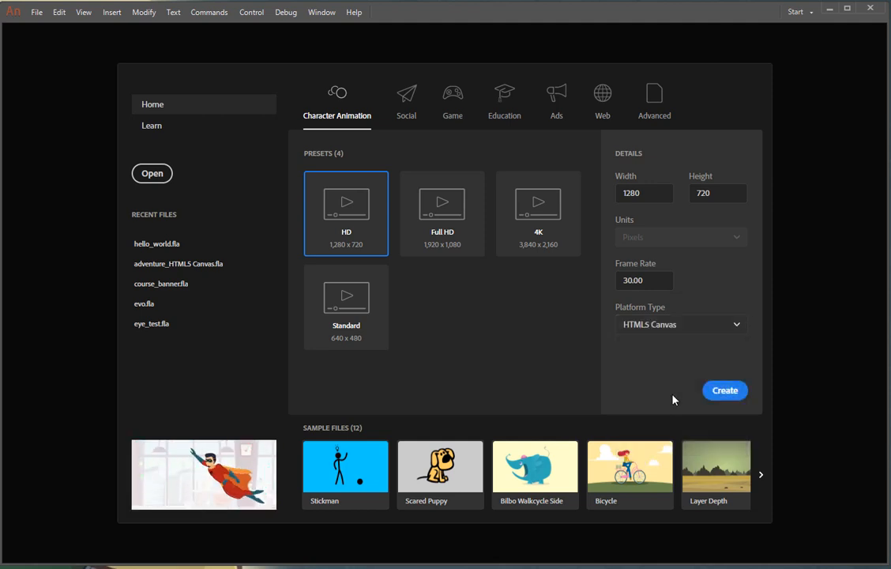
click(692, 330)
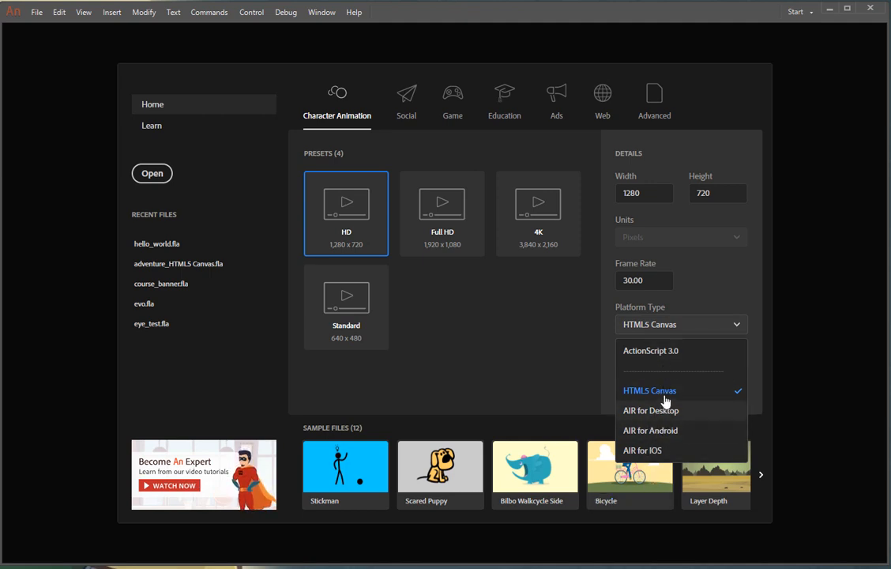
click(666, 357)
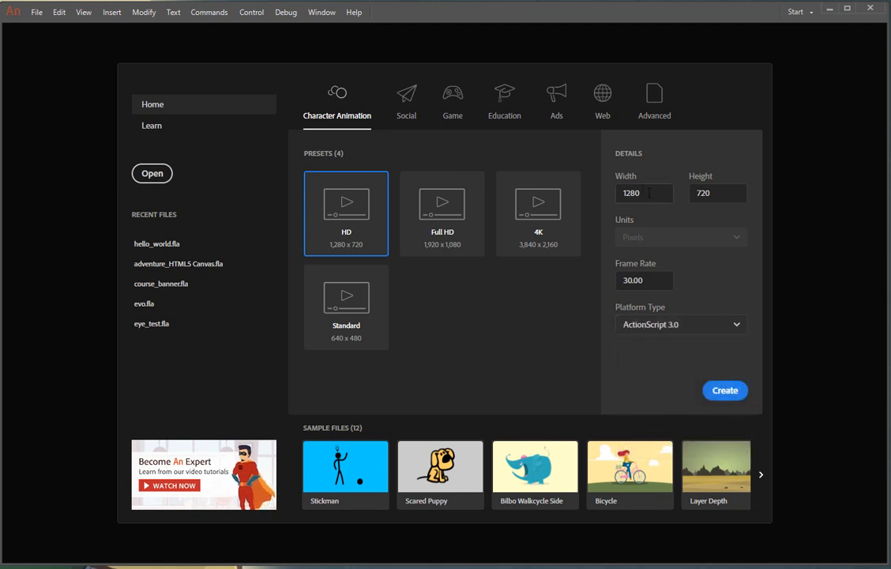
click(605, 116)
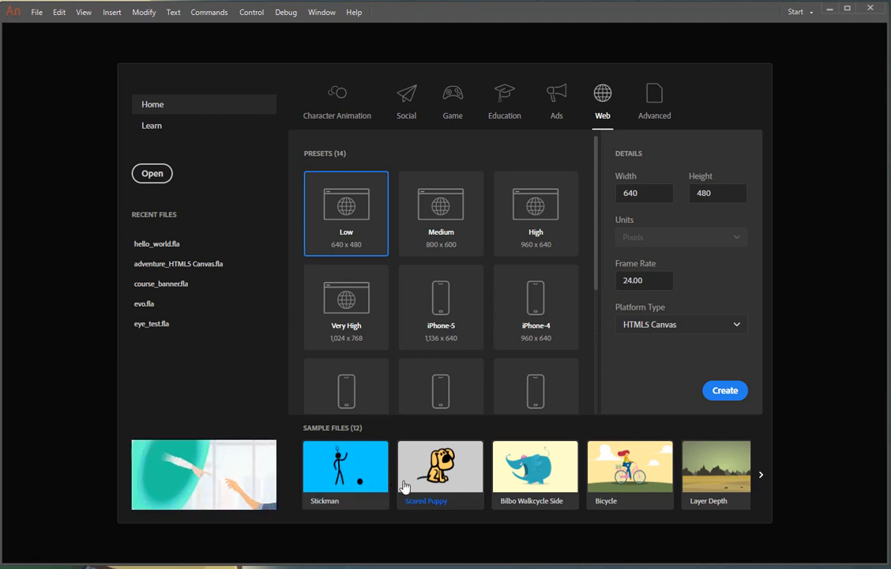
click(761, 475)
click(761, 475)
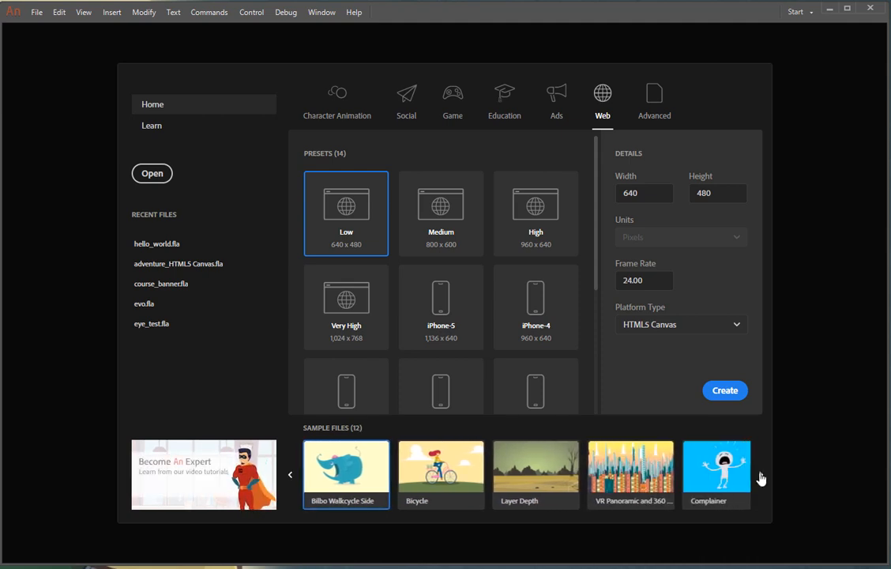
click(761, 475)
click(760, 477)
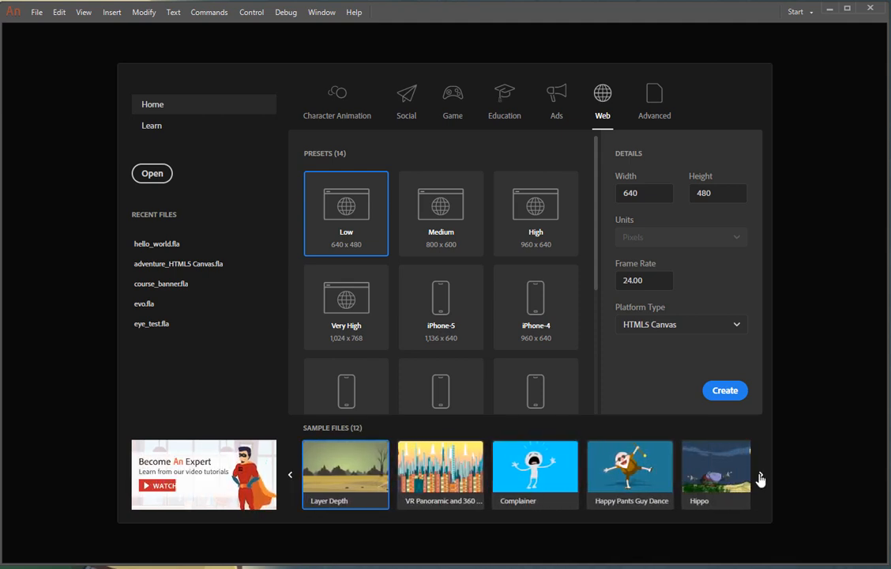
click(760, 477)
click(761, 477)
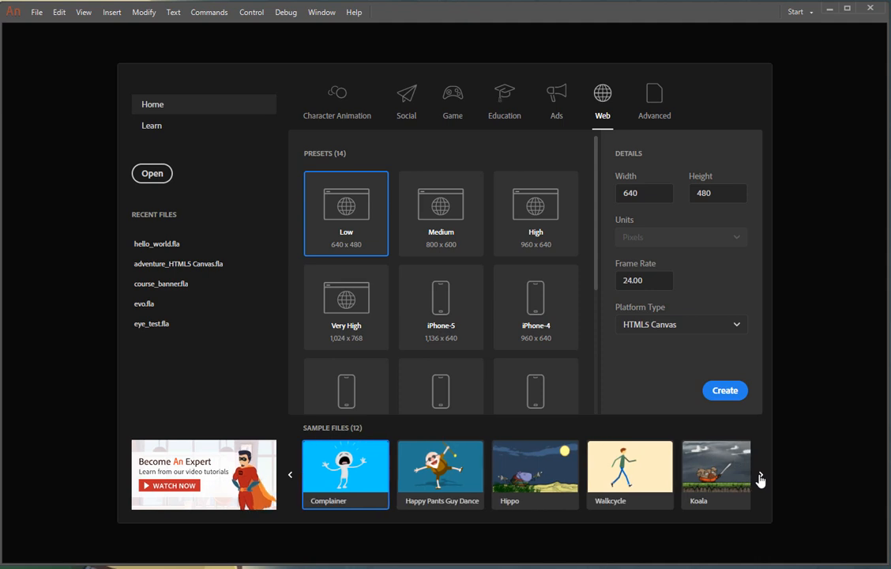
click(760, 477)
click(760, 477)
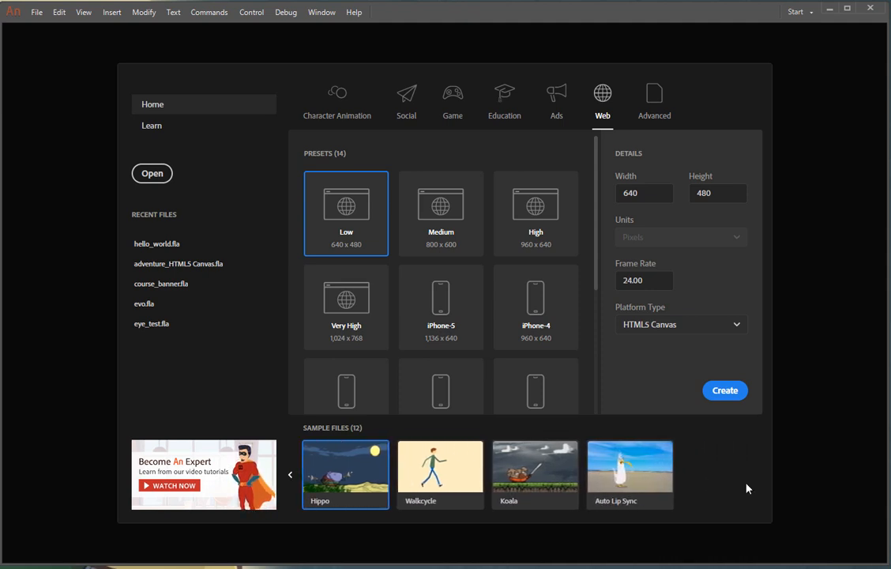
click(292, 476)
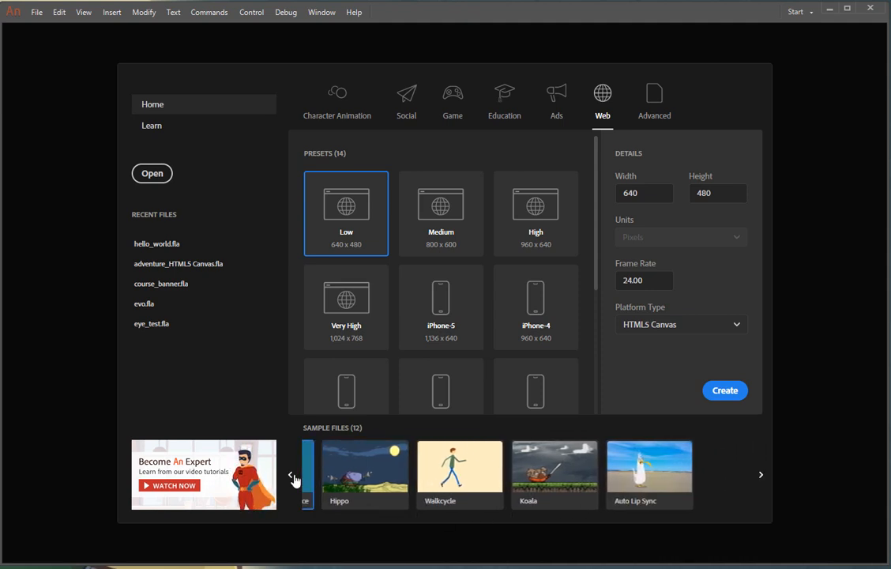
click(292, 476)
click(293, 476)
click(293, 476)
click(293, 476)
click(292, 476)
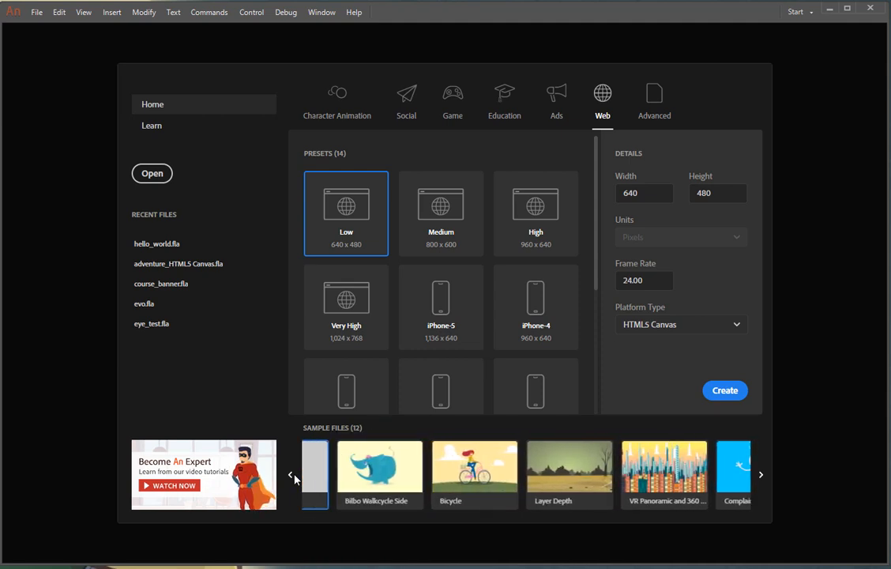
click(292, 476)
click(292, 476)
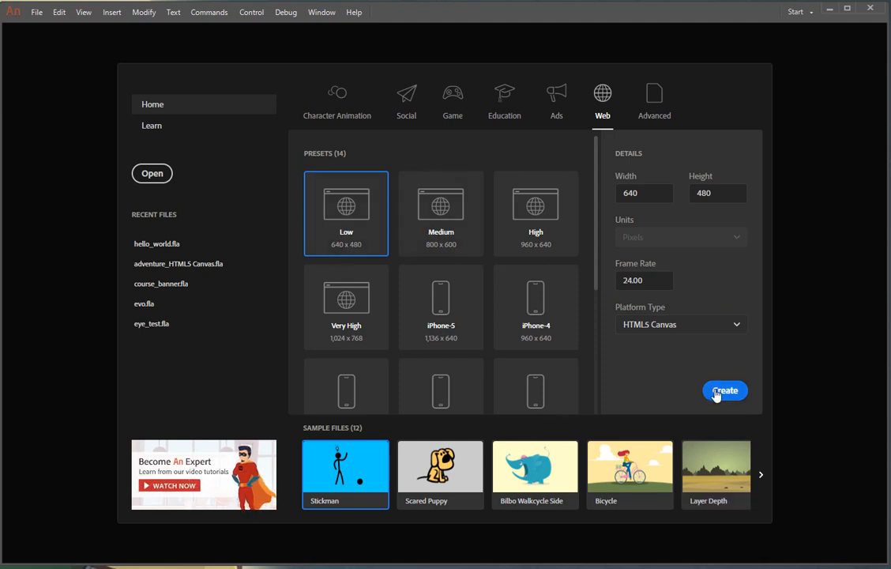
Create an HTML5 Canvas document 800 wide by 600 high at 24 fps from the Web preset
click(654, 195)
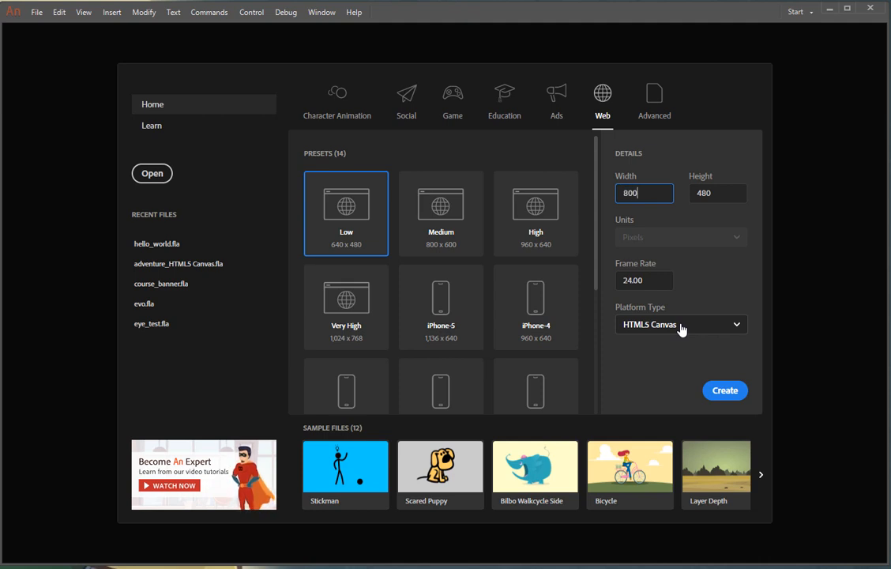
text(800)
key(Tab)
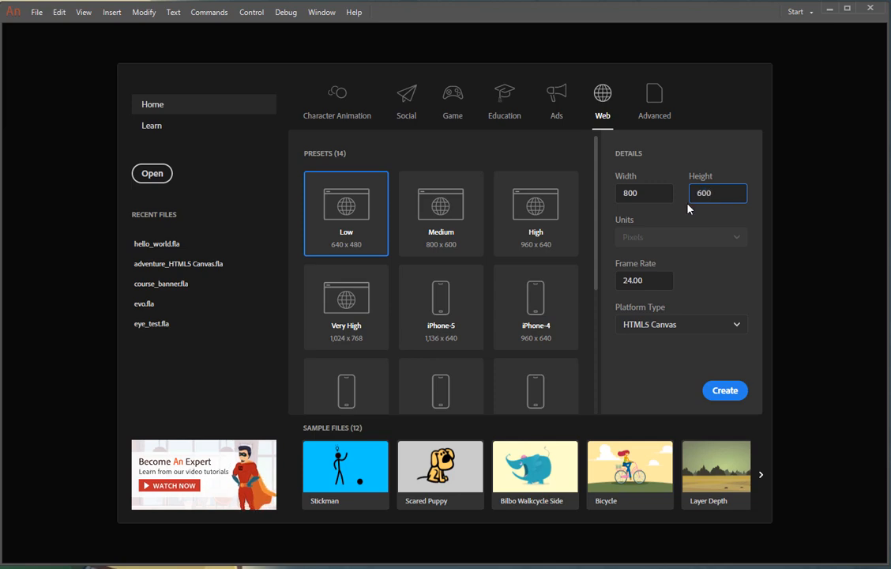
click(715, 390)
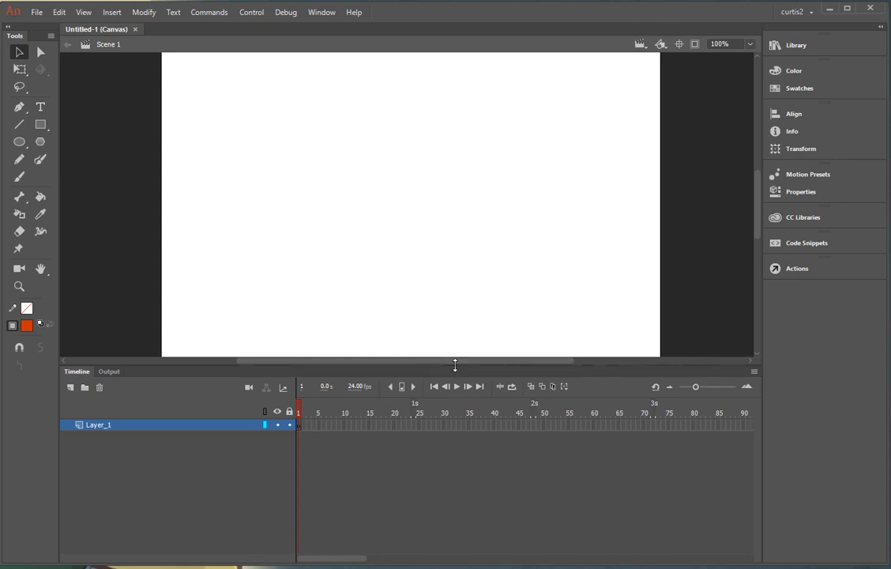
Shrink the timeline to enlarge the stage and bring up the workspace list
drag(455, 364, 455, 455)
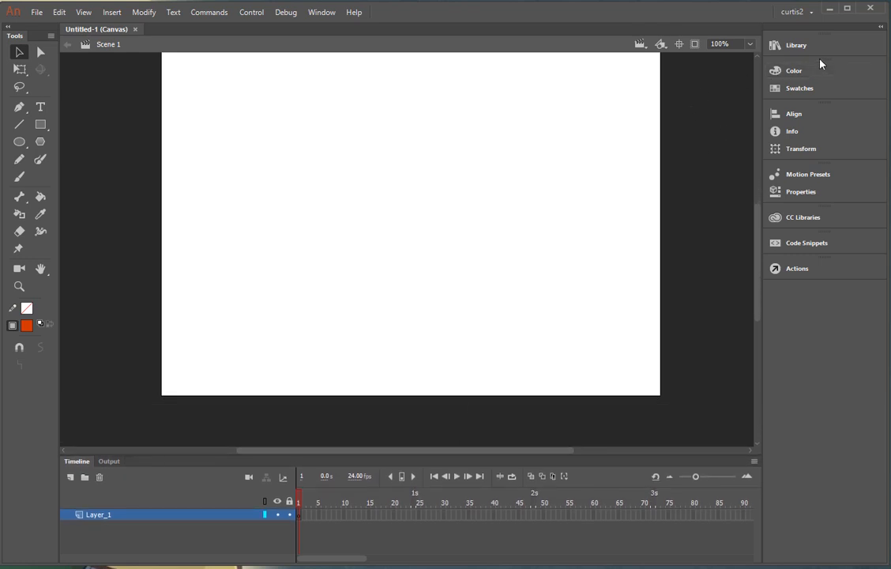
click(809, 13)
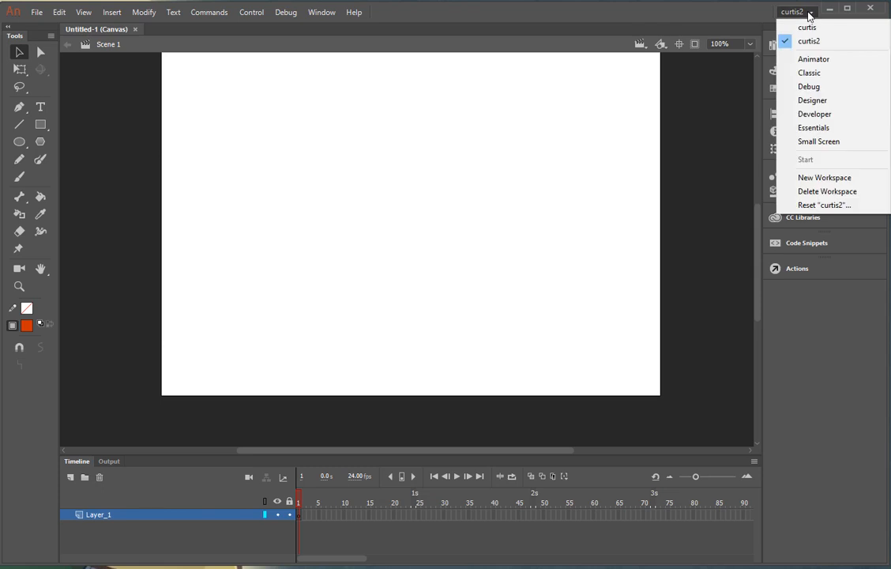
Switch to the Essentials workspace and narrow the Library and timeline so the stage is larger
click(814, 129)
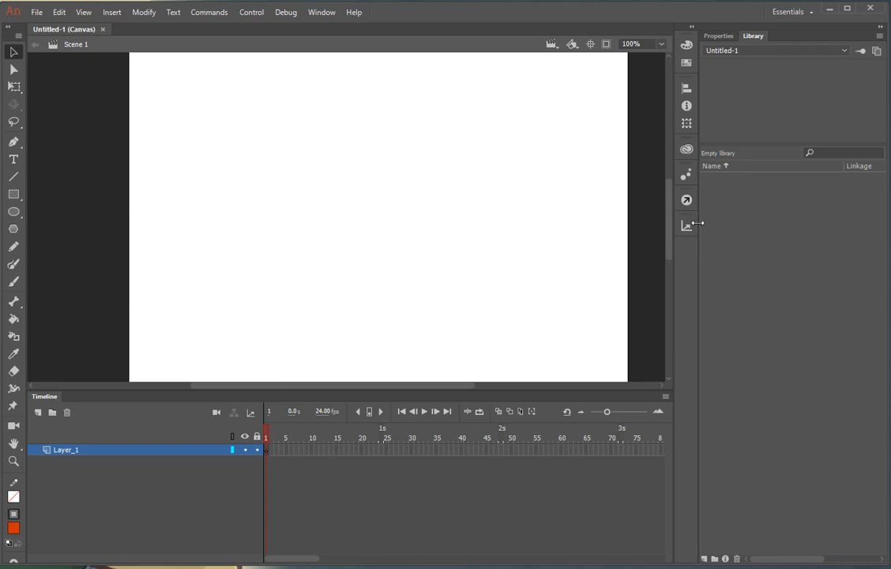
drag(700, 225, 737, 226)
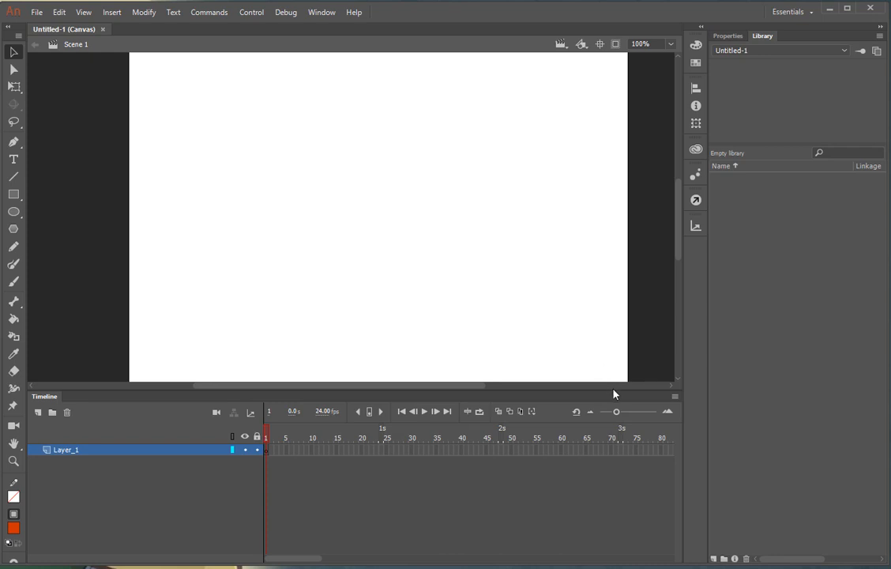
drag(585, 391, 577, 449)
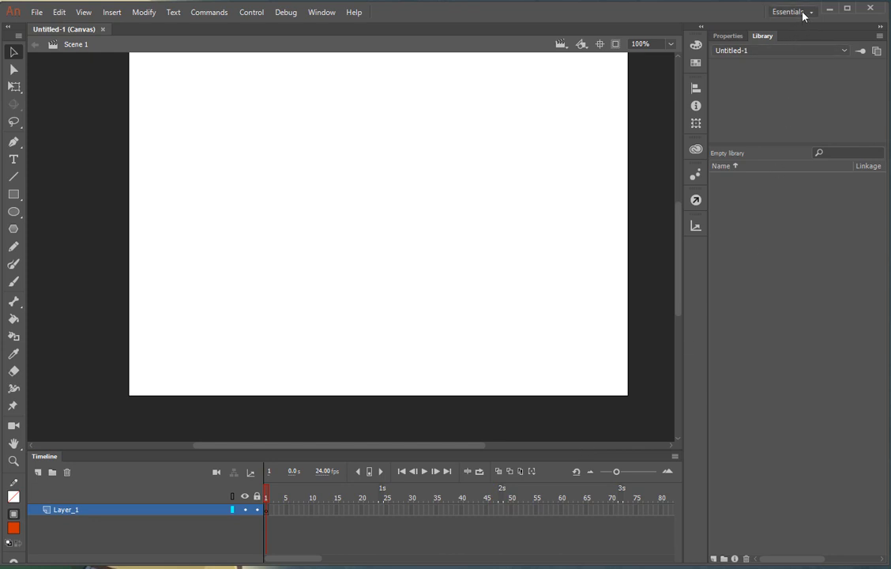
Collapse the Properties and Library panels to icons so the stage widens
click(879, 27)
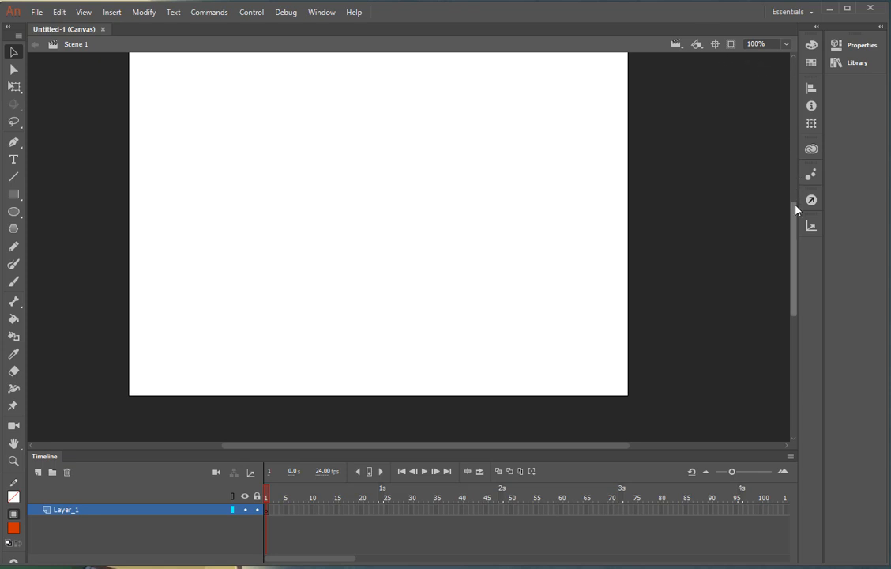
drag(794, 204, 794, 192)
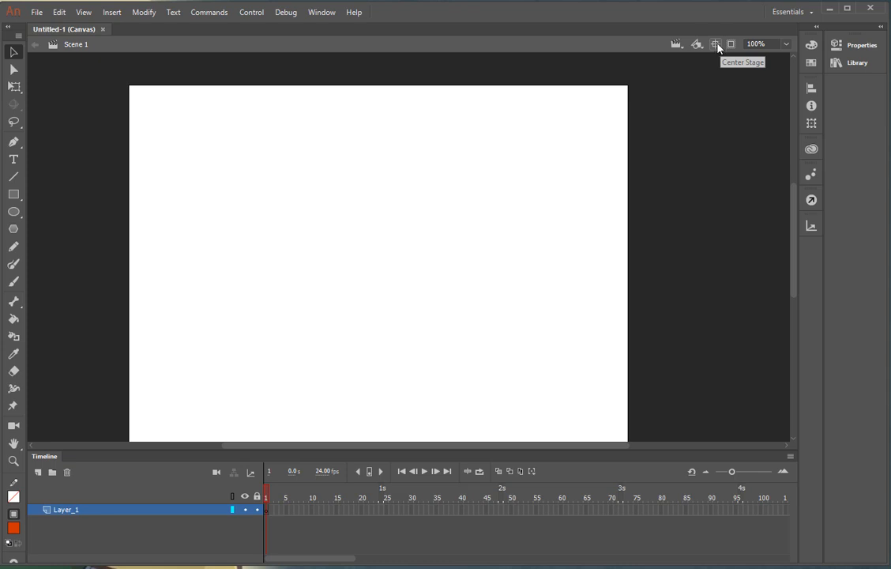
Centre the stage, lower the timeline slightly, and leave the zoom at 100%
click(716, 44)
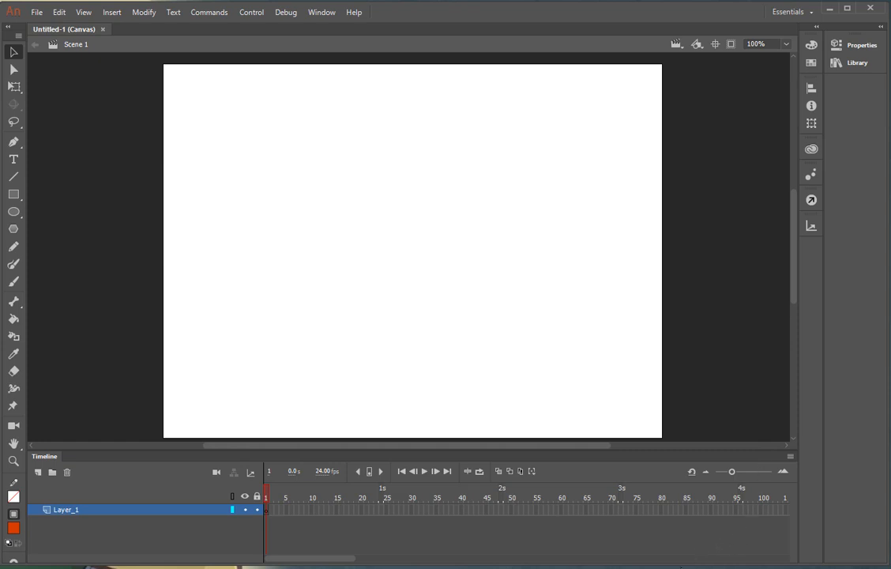
drag(684, 565, 684, 568)
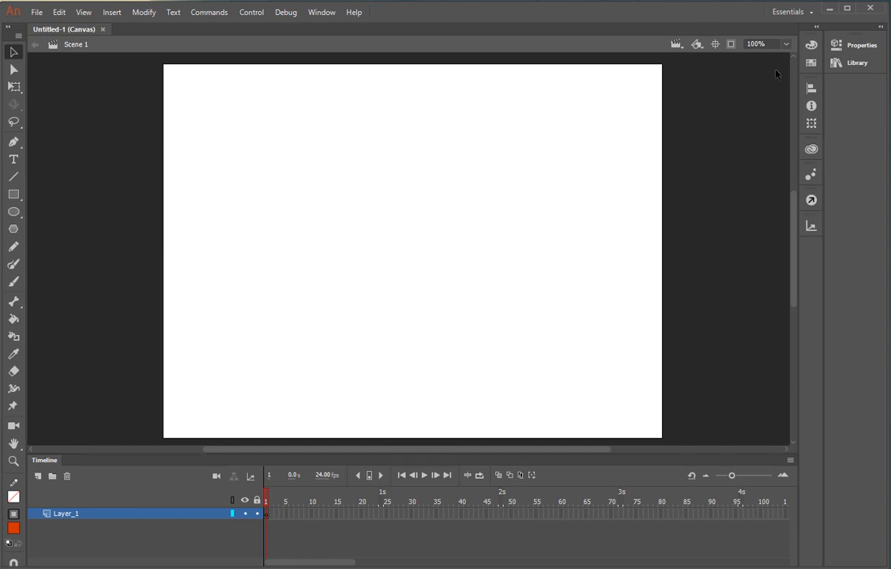
click(785, 46)
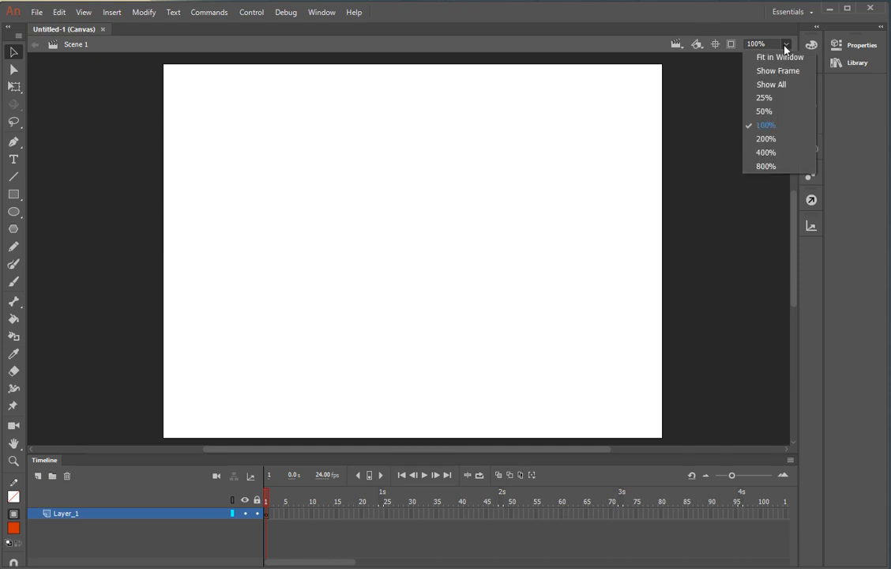
click(785, 45)
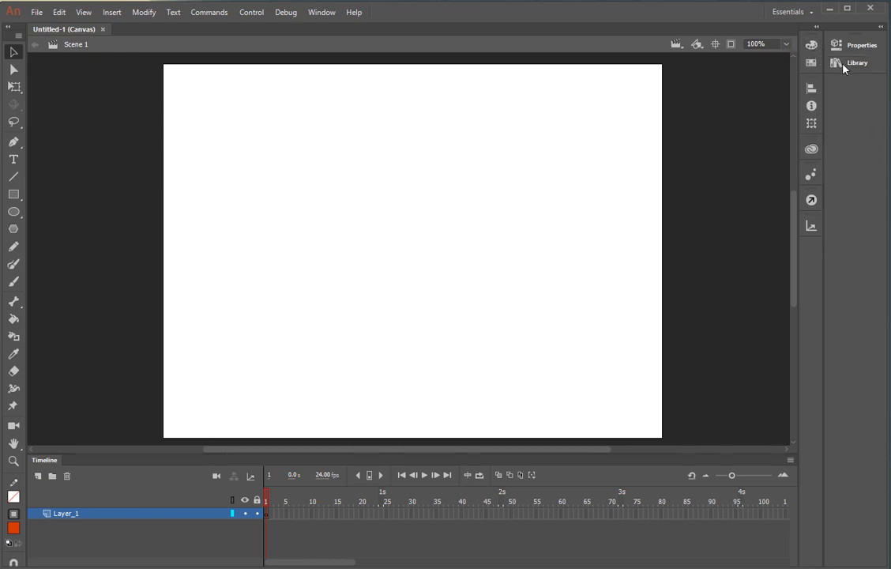
Check the Color panel's swatches and mixer, collapse that dock, then re-expand the empty Library panel
click(817, 28)
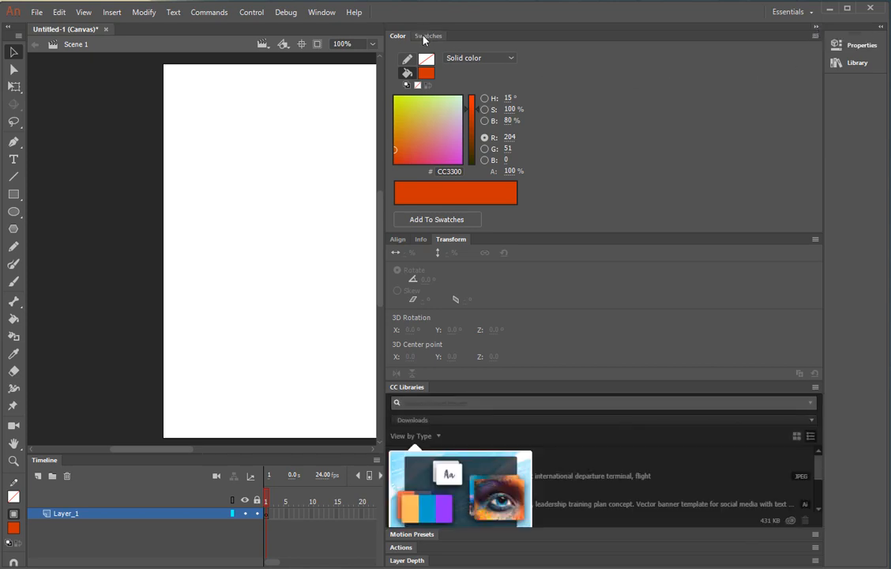
click(426, 36)
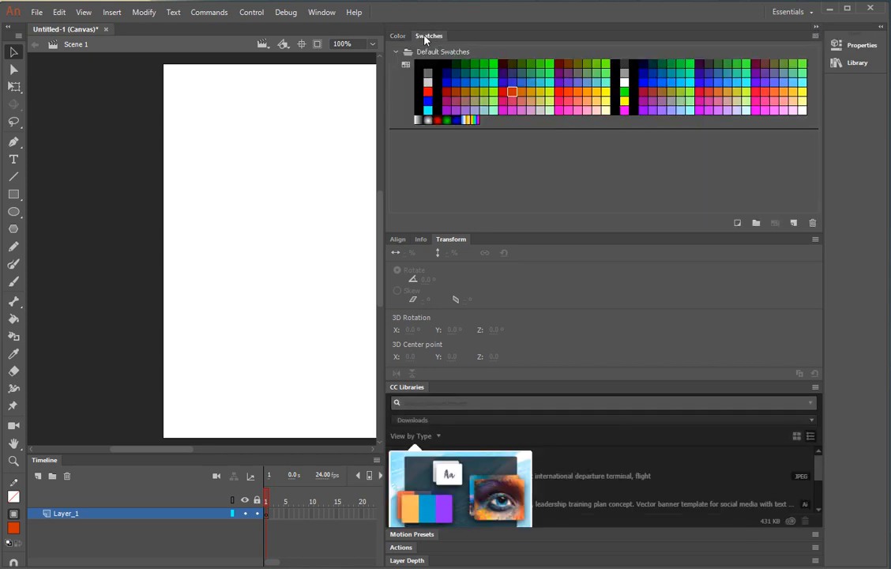
click(402, 36)
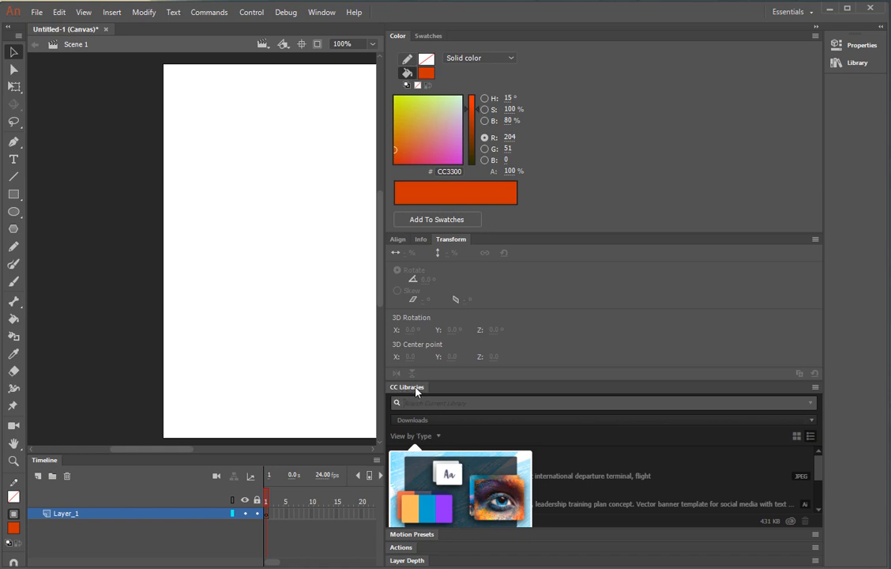
click(817, 36)
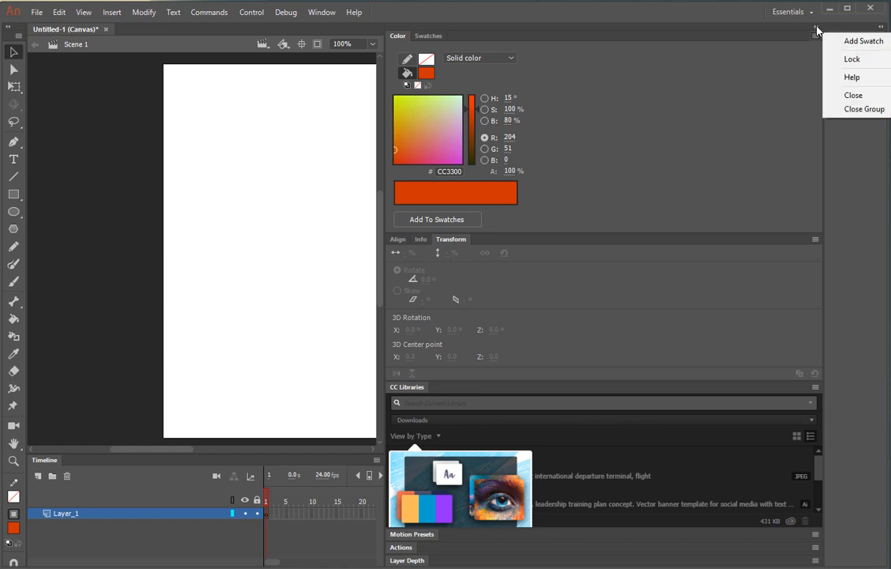
click(817, 29)
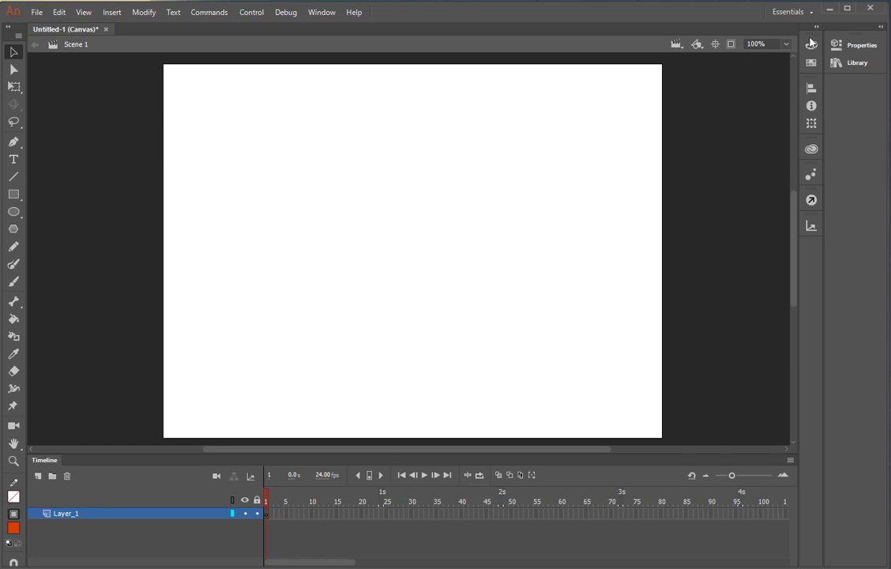
click(884, 30)
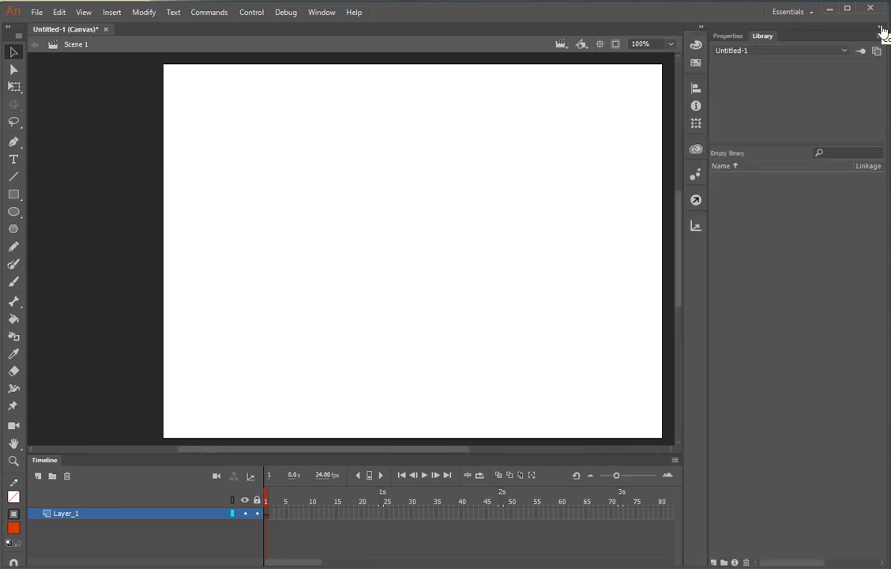
Switch between the Properties and Library tabs, then collapse both to icons docked at the far right
click(734, 38)
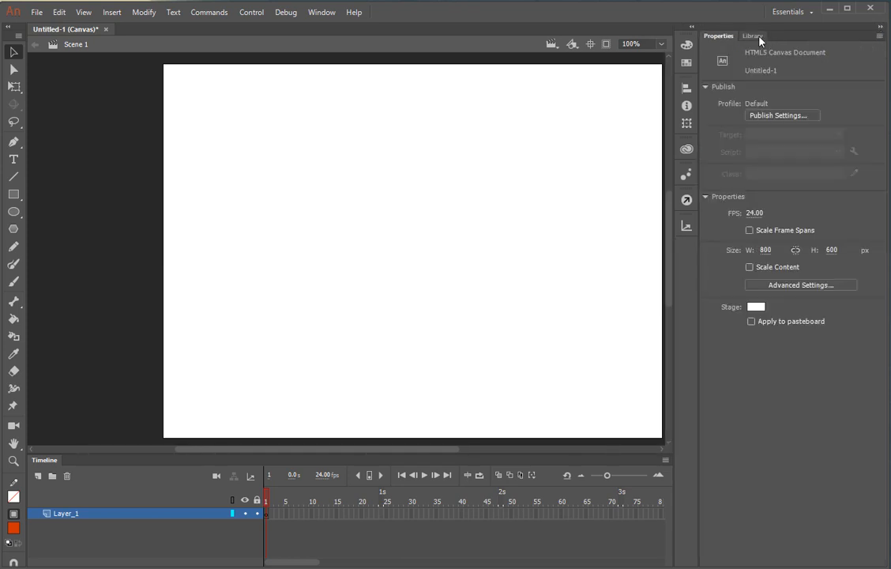
click(761, 37)
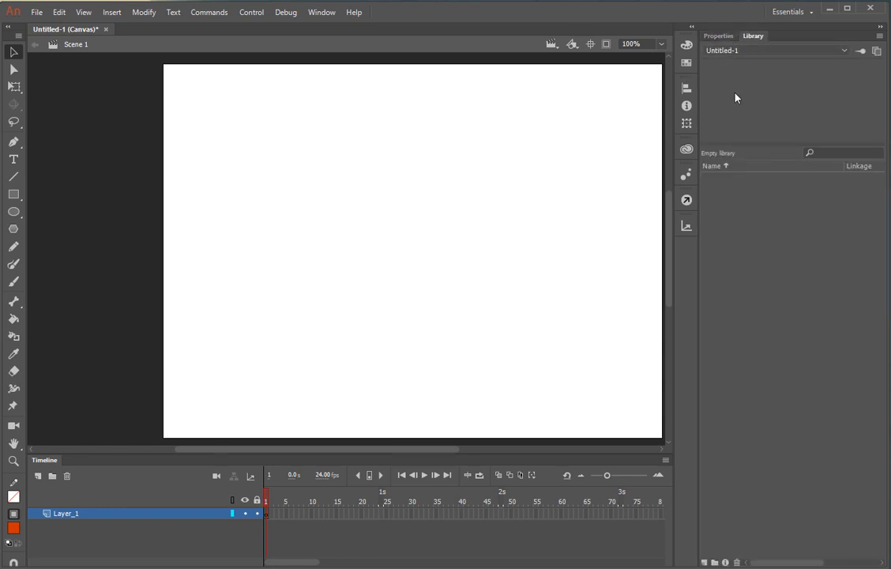
click(727, 36)
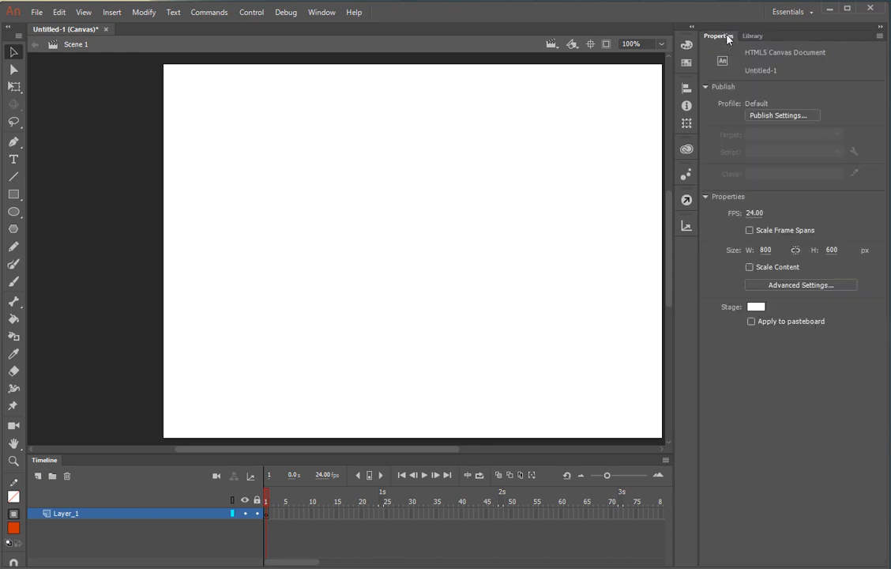
click(879, 30)
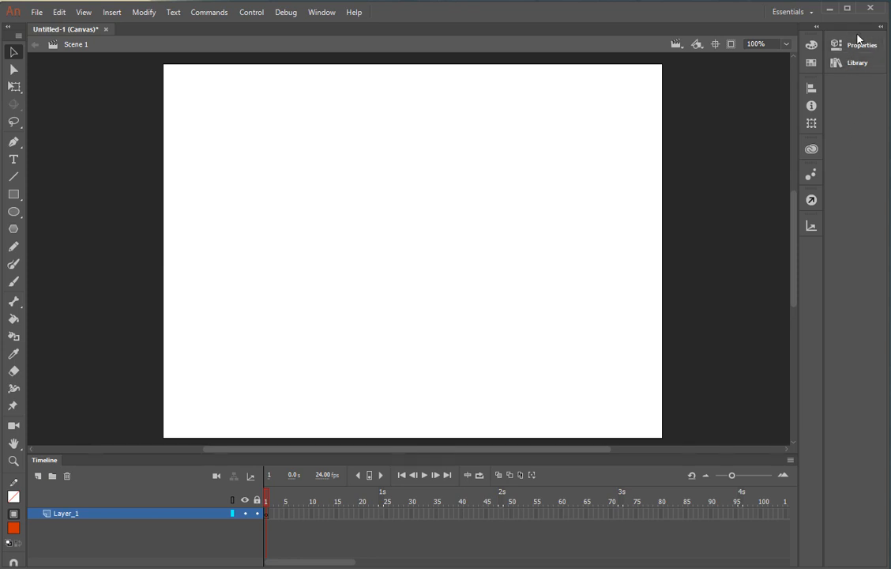
drag(859, 37, 811, 38)
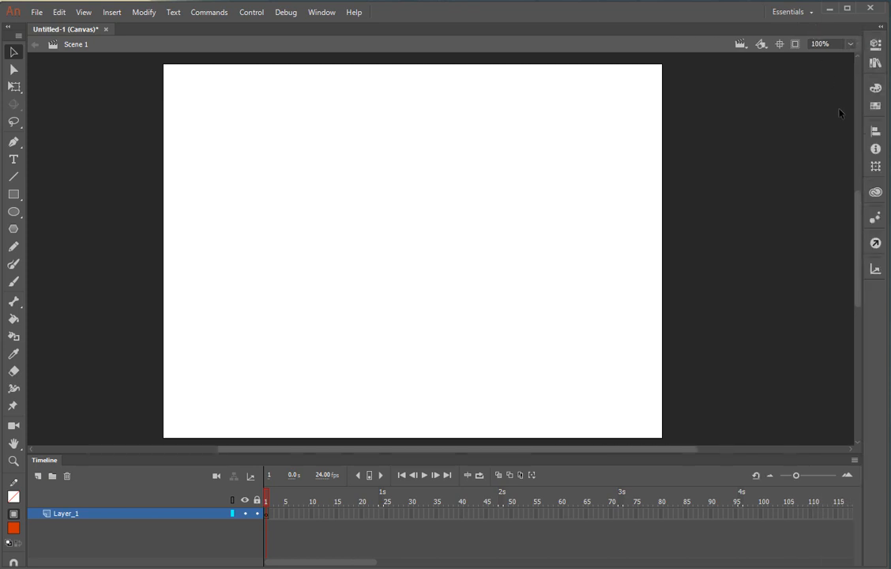
click(881, 28)
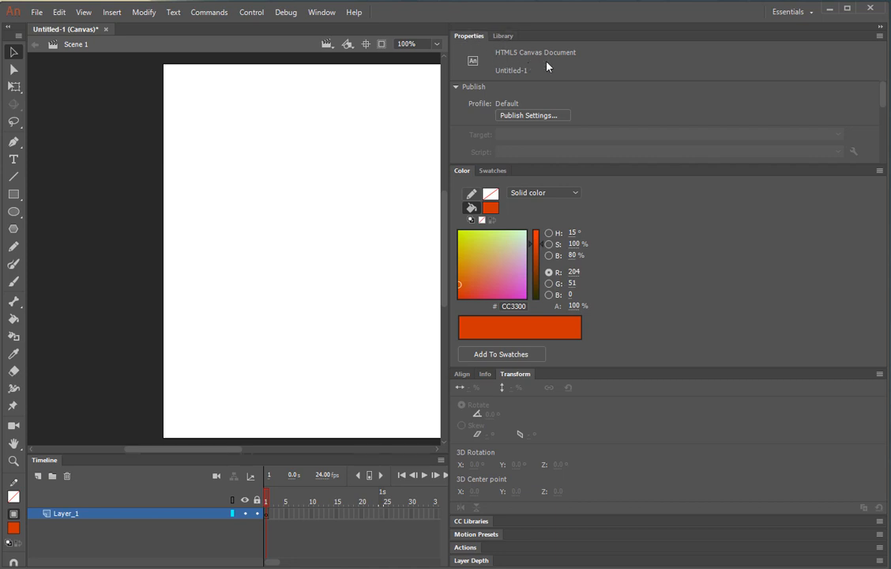
click(457, 89)
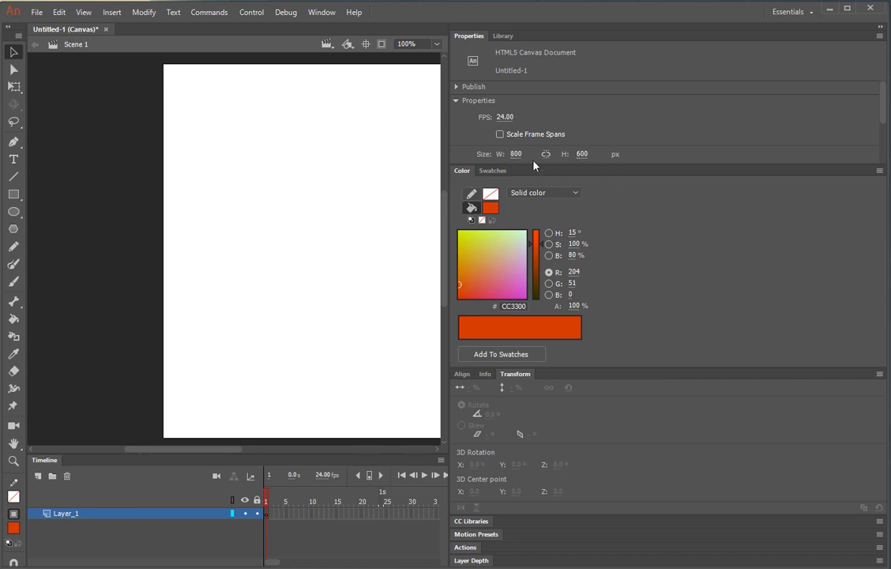
click(880, 26)
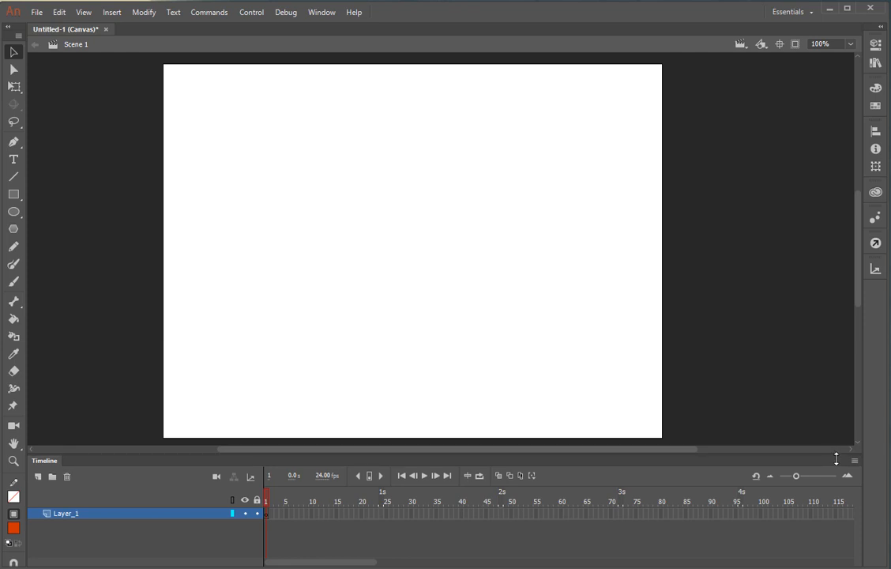
Resize the Timeline panel and zoom the frame ruler so frames up to about 130 fit
drag(837, 455, 836, 465)
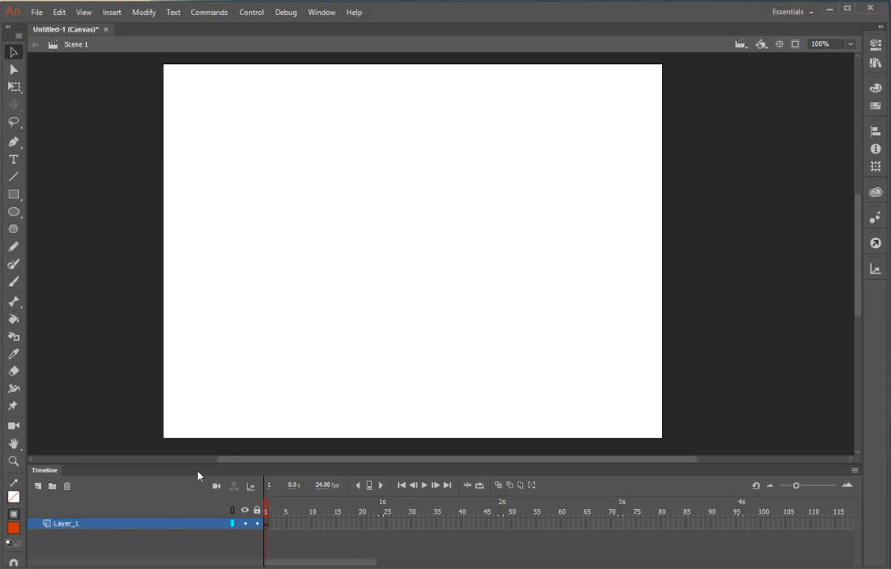
drag(195, 463, 195, 456)
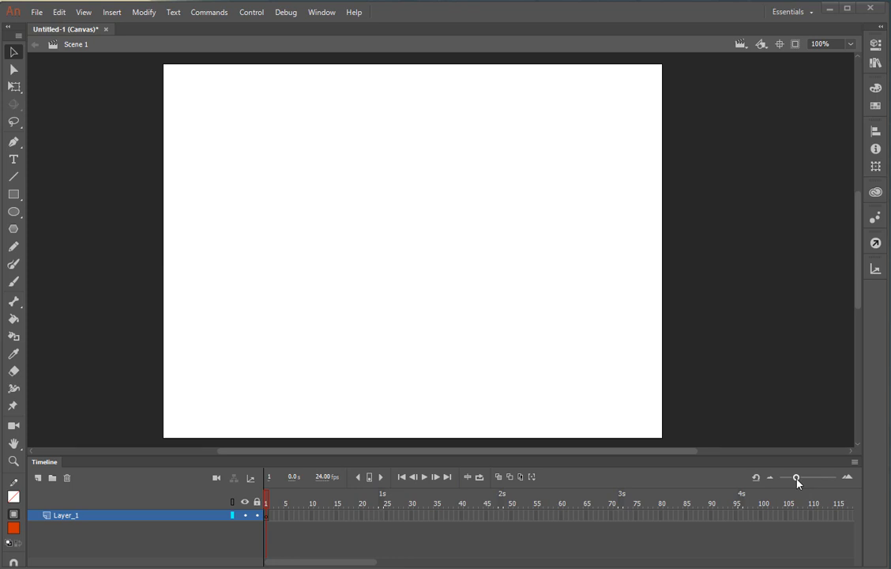
mouse_move(798, 478)
mouse_down()
mouse_move(809, 481)
mouse_move(794, 484)
mouse_up()
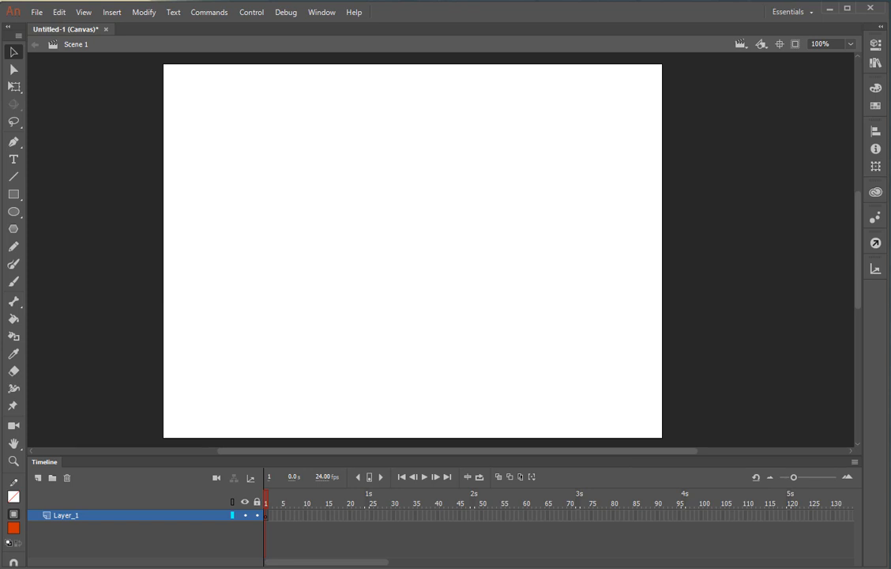
key(ctrl+Return)
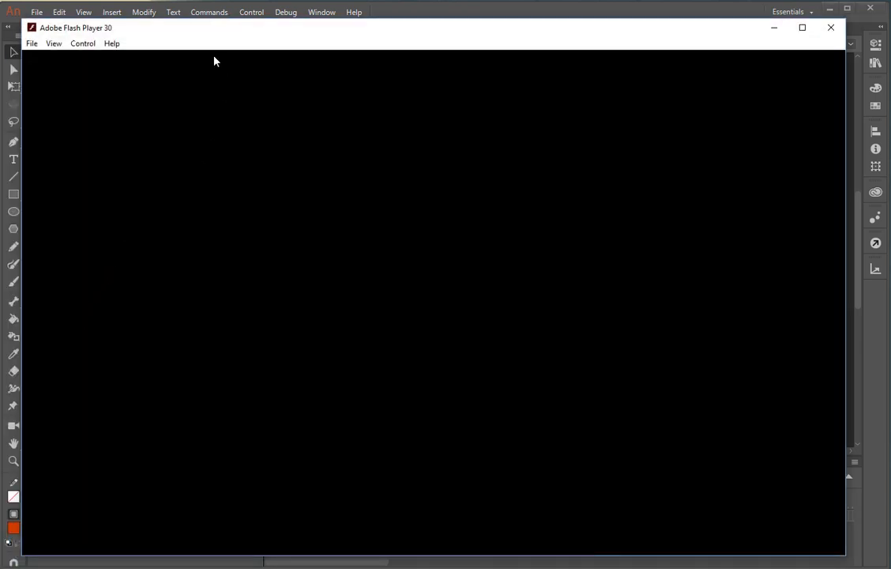
click(87, 44)
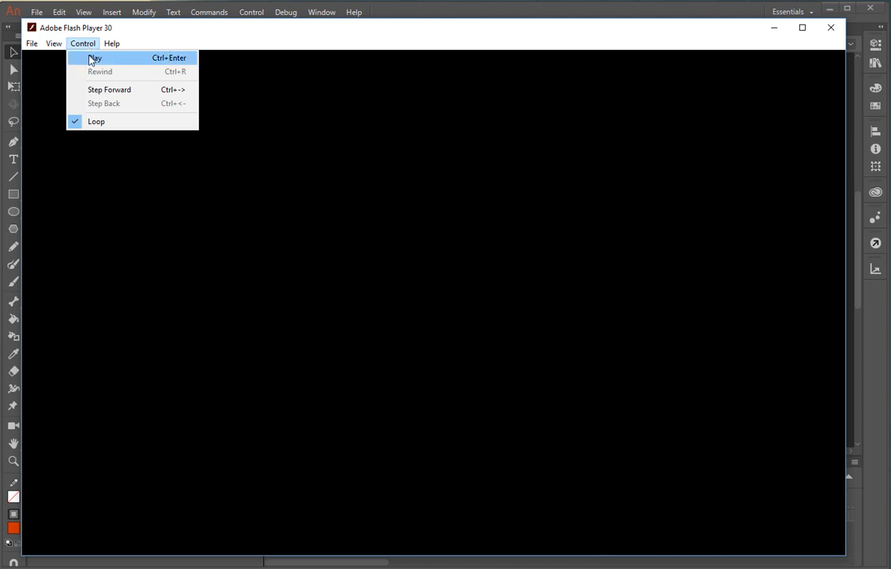
click(92, 59)
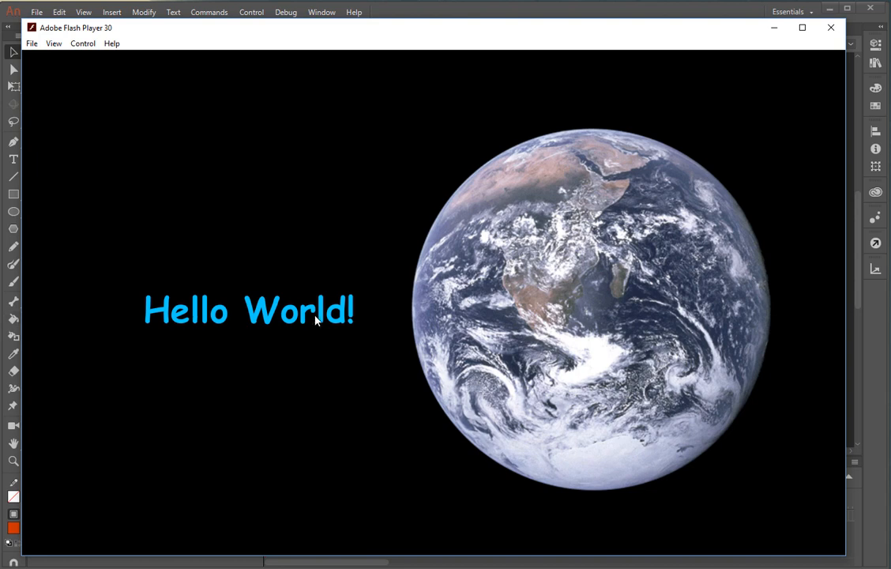
click(85, 44)
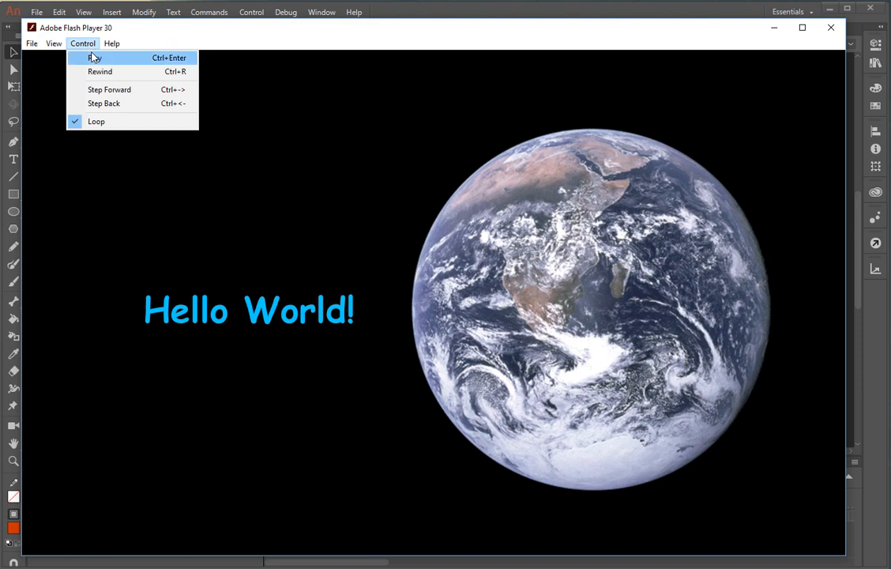
click(91, 59)
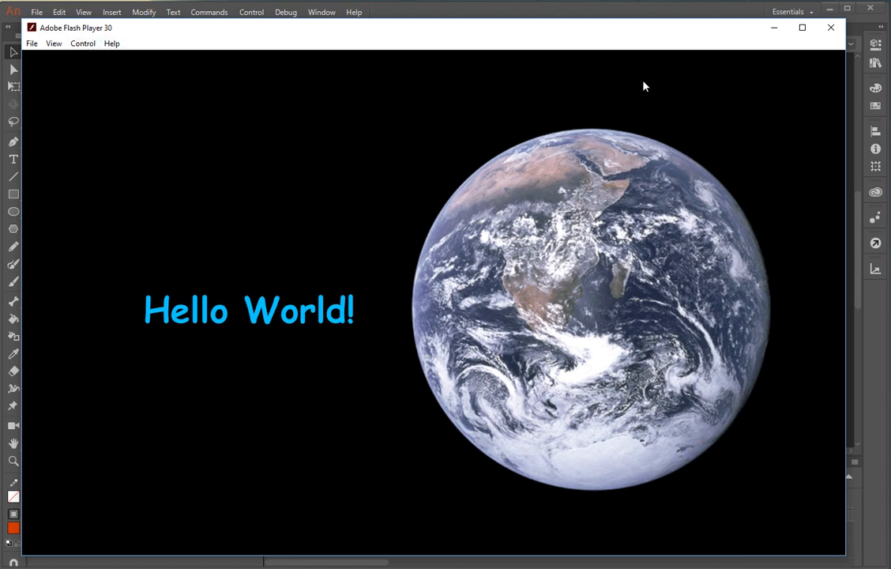
click(775, 29)
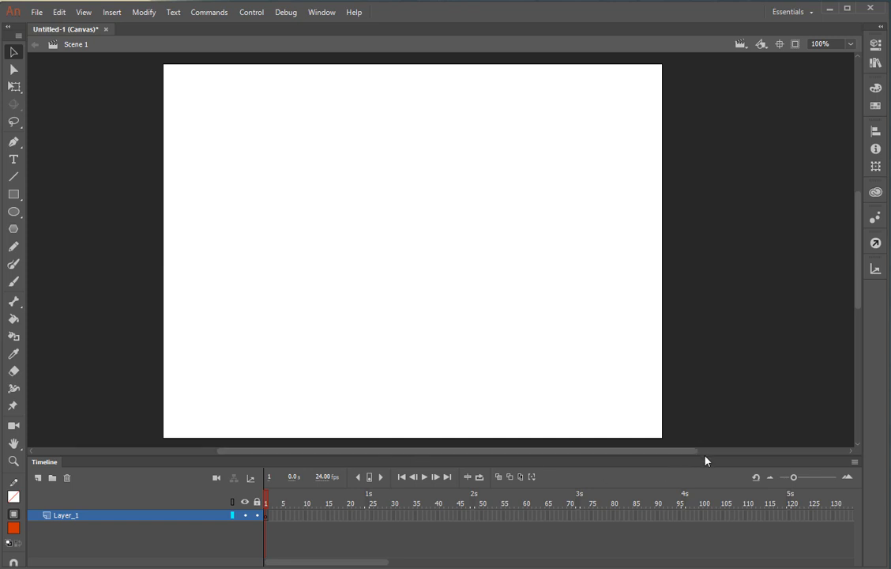
Drag the stage/timeline splitter down so the stage gets more room
drag(704, 455, 704, 480)
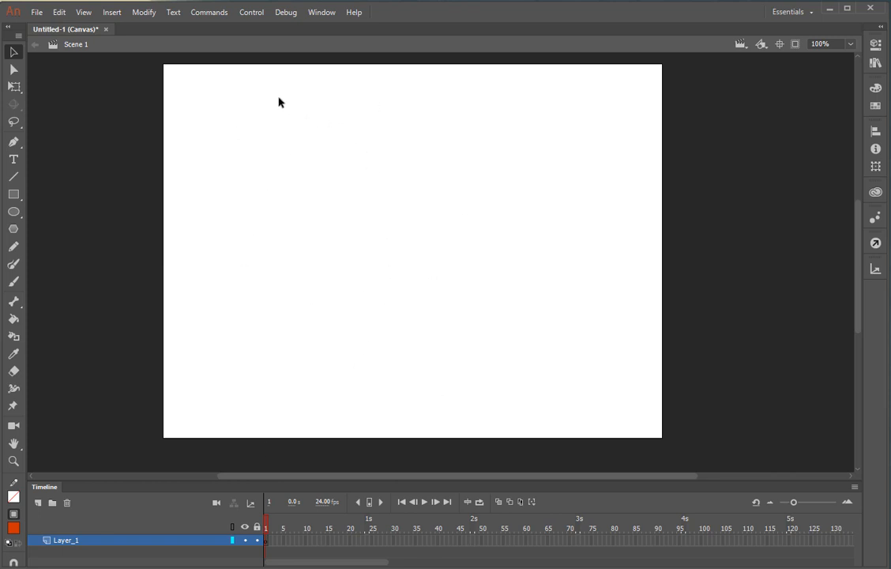
click(154, 13)
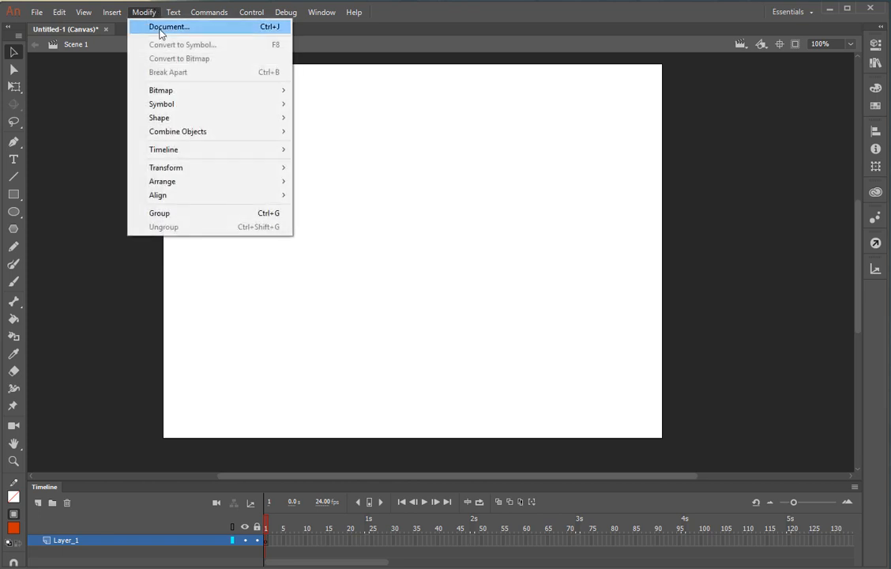
Set the stage colour to black (#000000) in Document Settings, keeping units as Pixels
click(160, 33)
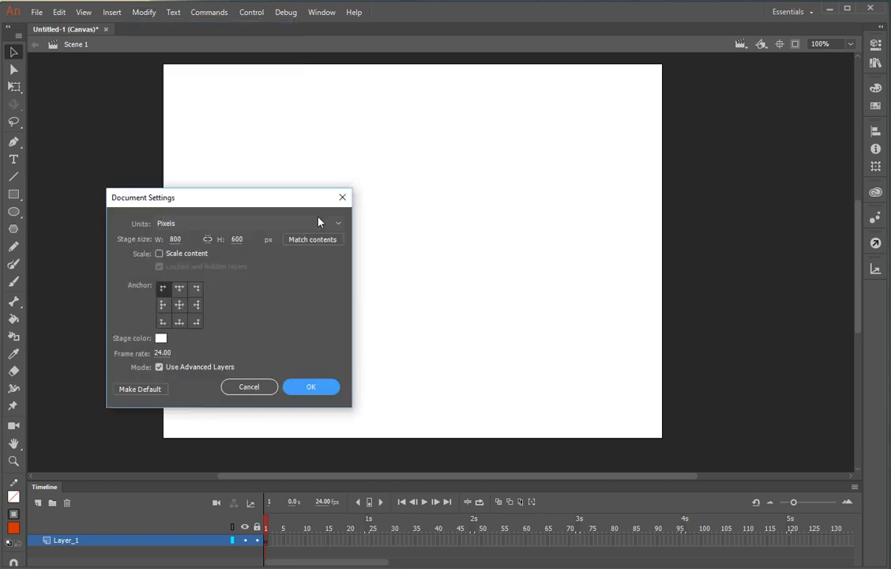
drag(264, 200, 433, 154)
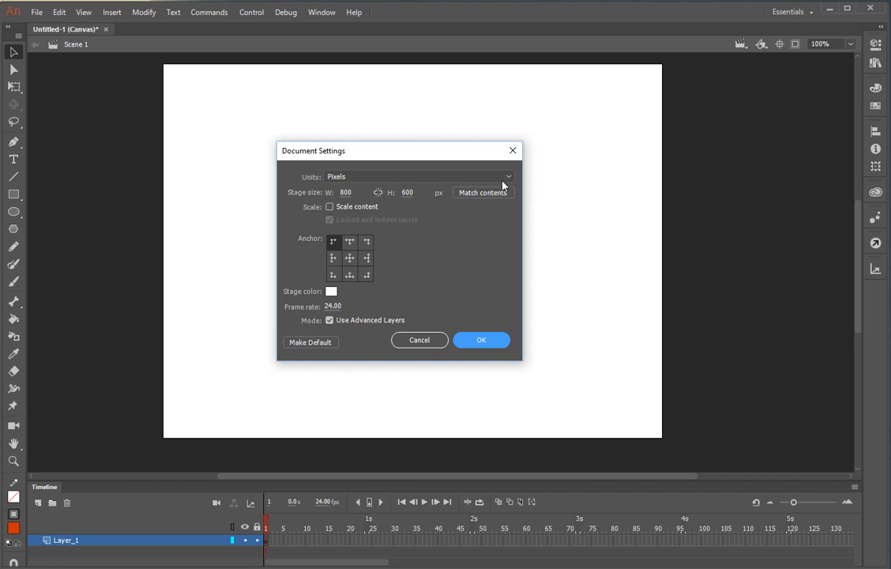
drag(445, 155, 408, 145)
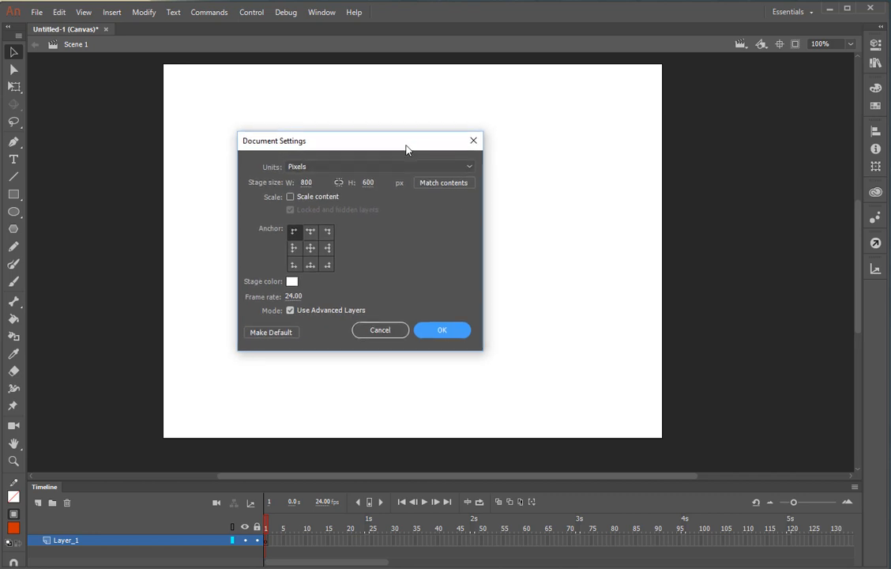
click(467, 169)
click(469, 169)
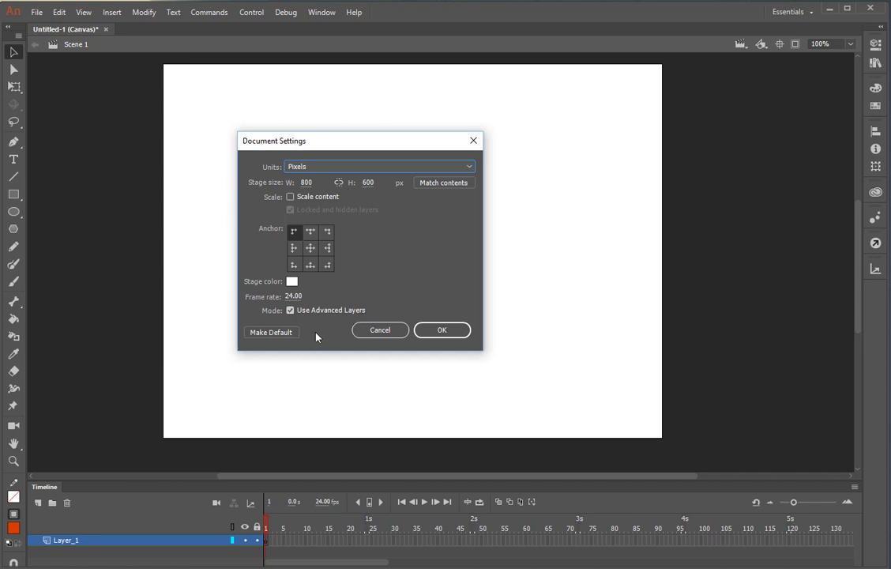
click(293, 283)
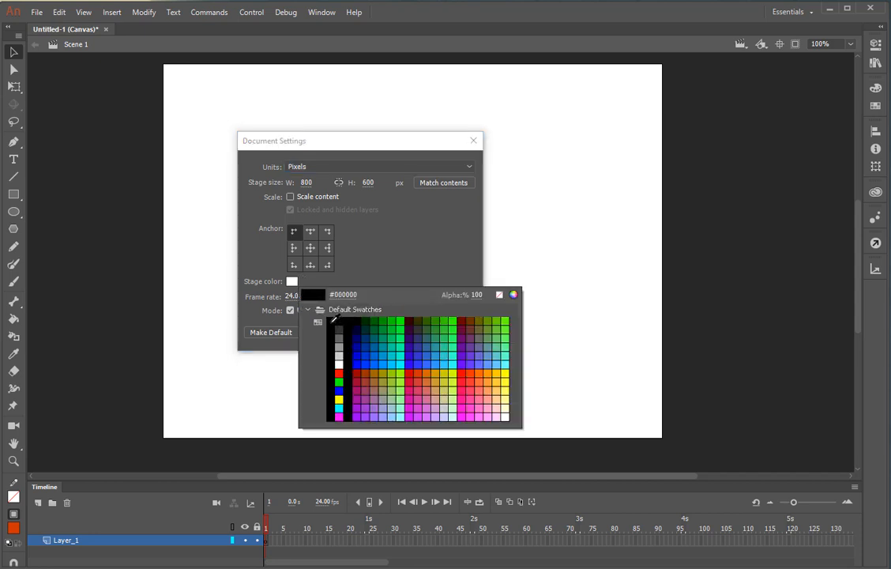
click(333, 322)
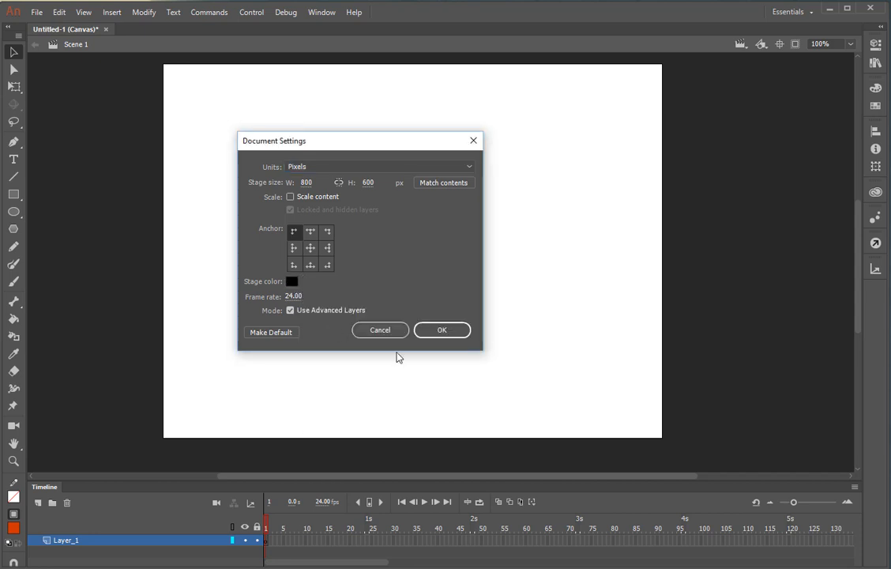
click(433, 330)
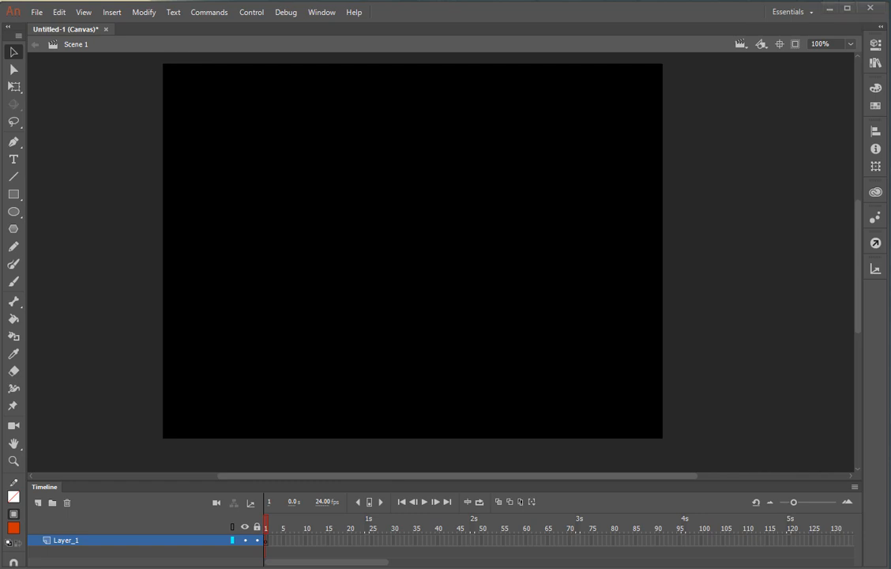
Drag planet_earth from the lab folder onto the Animate stage, then minimise the Explorer window
key(alt+Tab)
drag(518, 42, 0, 43)
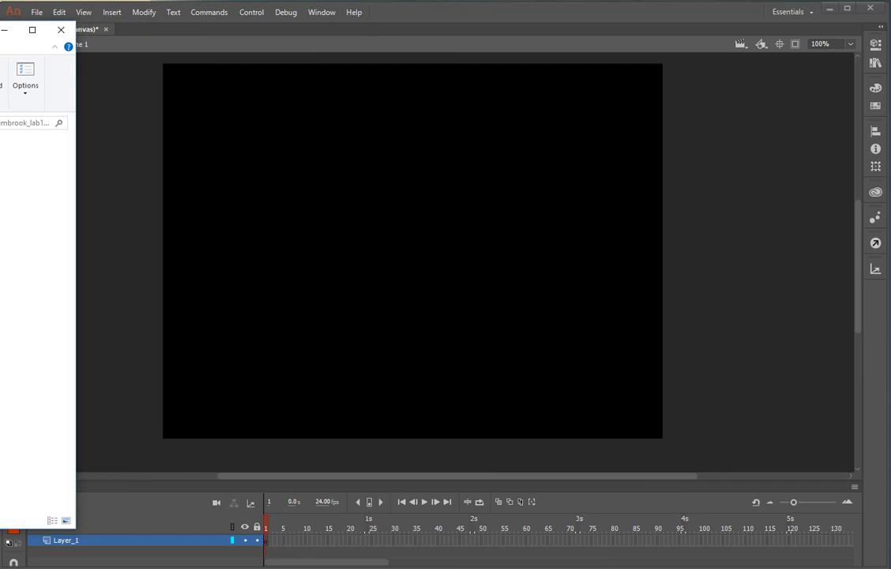
drag(0, 31, 284, 80)
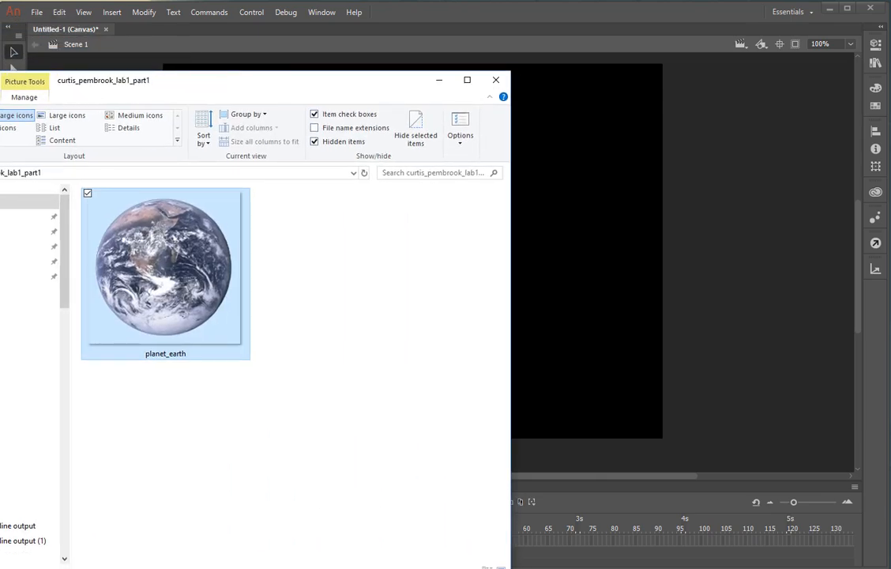
drag(0, 72, 6, 121)
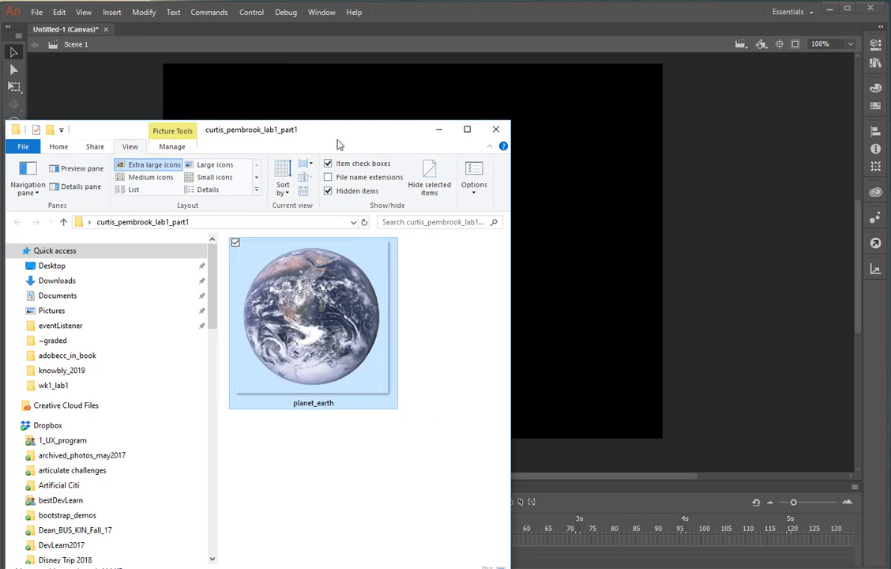
drag(338, 131, 660, 34)
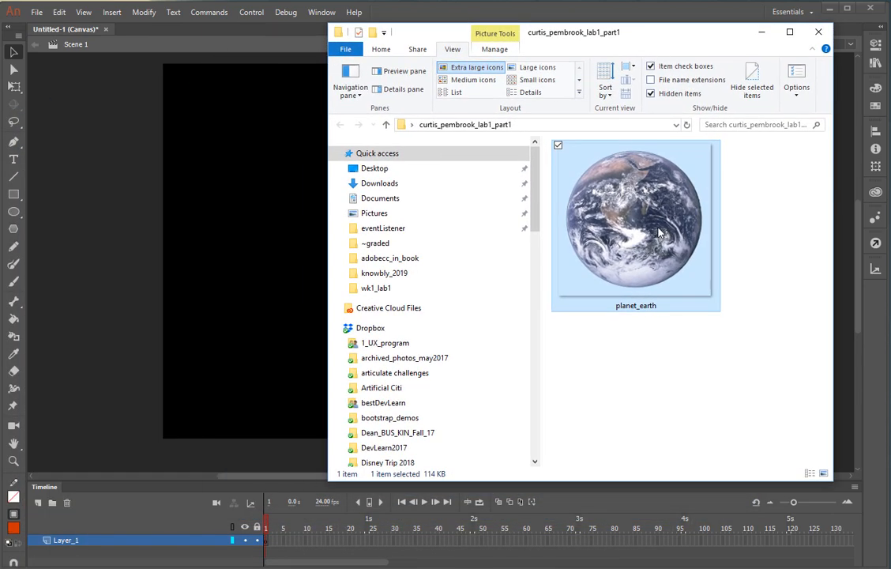
drag(582, 207, 263, 301)
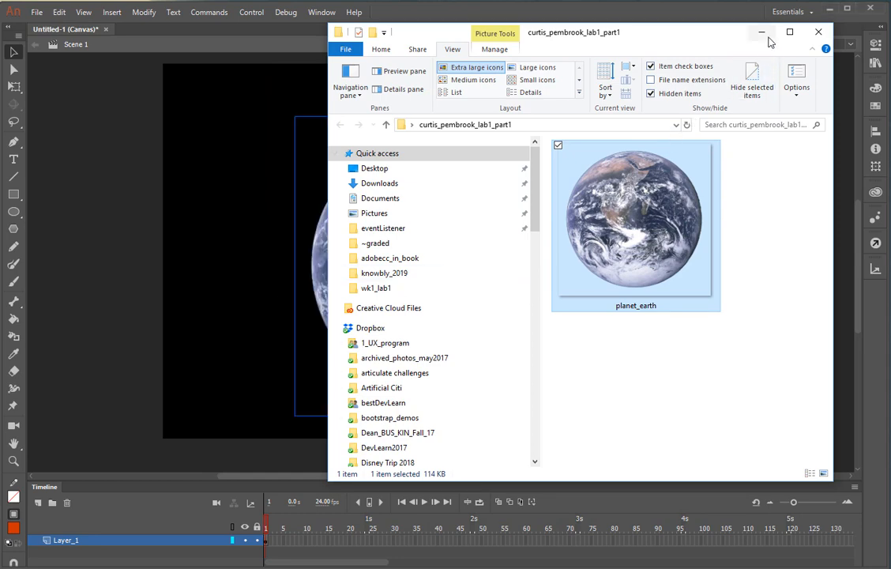
click(762, 32)
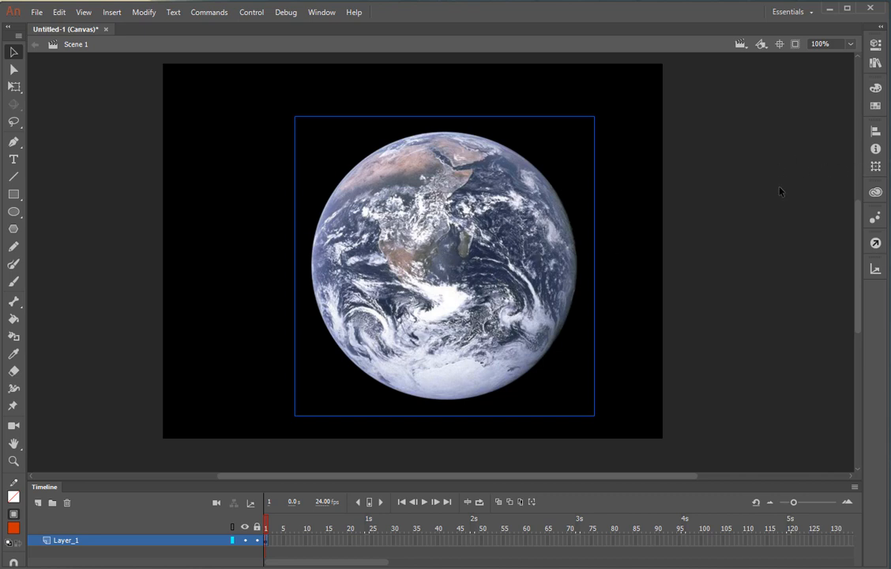
Align the Earth image to the stage's right and bottom edges with Align to stage on
click(875, 132)
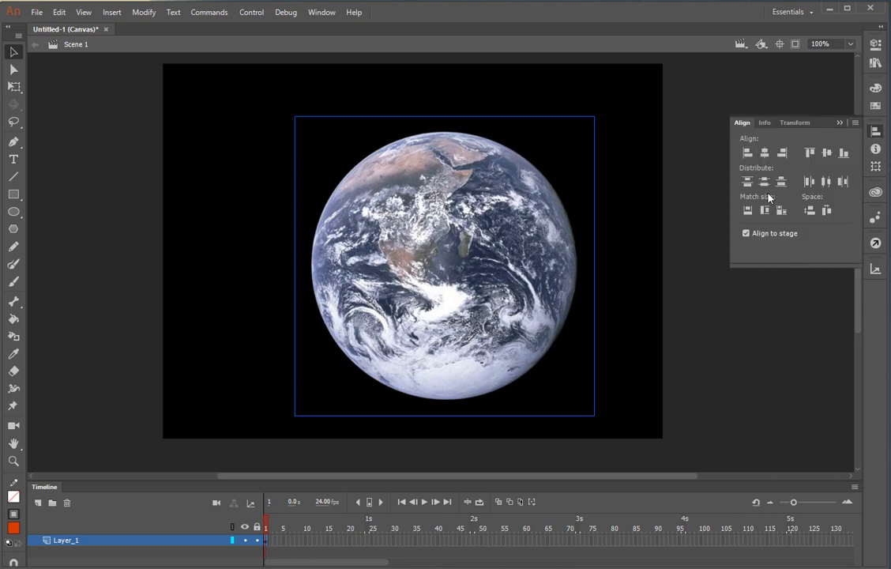
click(746, 235)
click(781, 181)
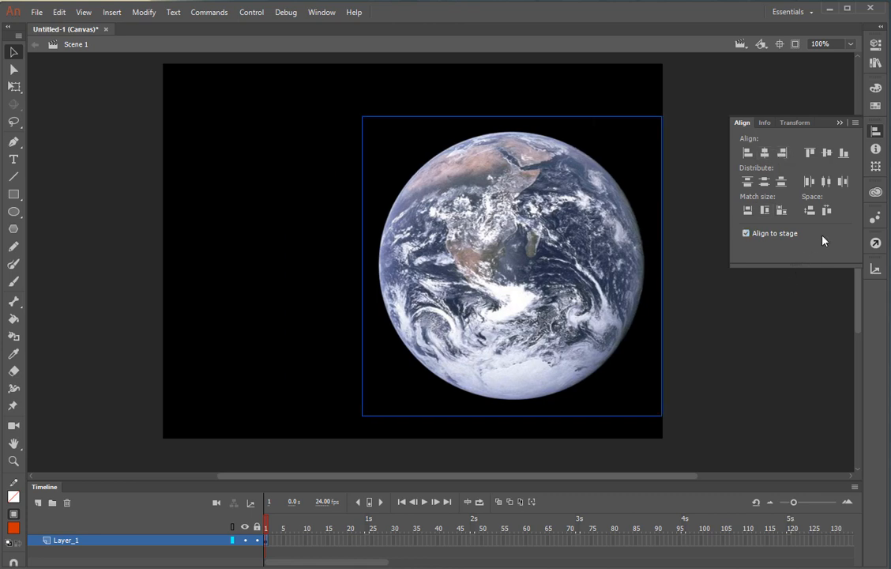
click(844, 154)
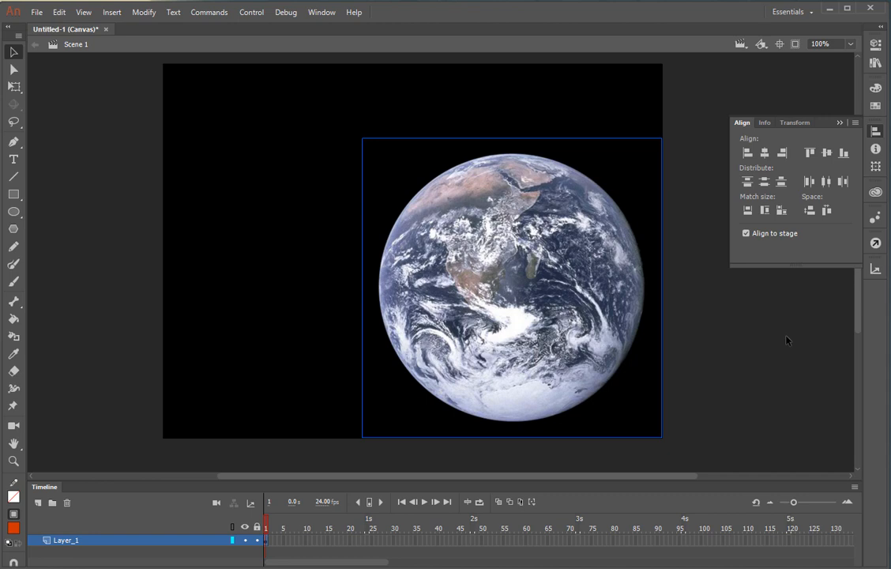
click(786, 340)
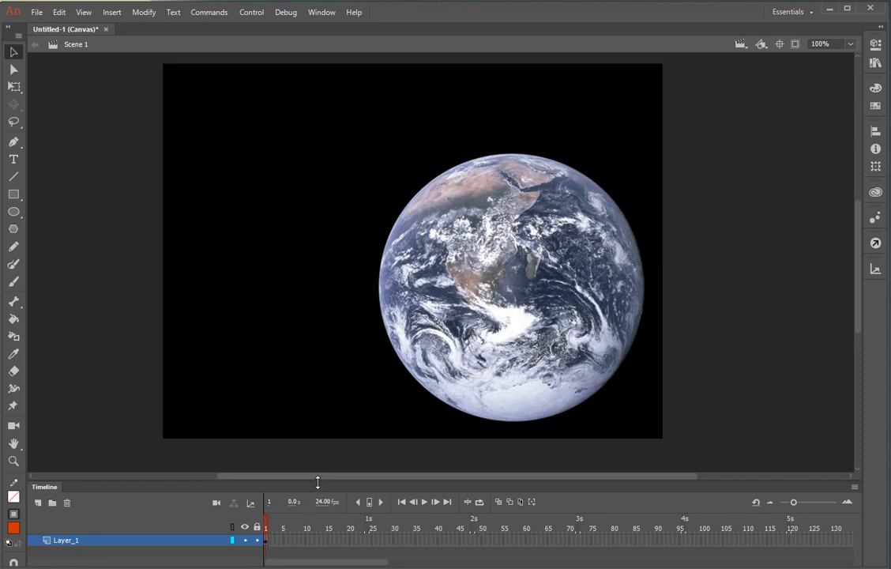
Rename Layer_1 to 'earth' and deselect the Earth image
drag(317, 481, 318, 411)
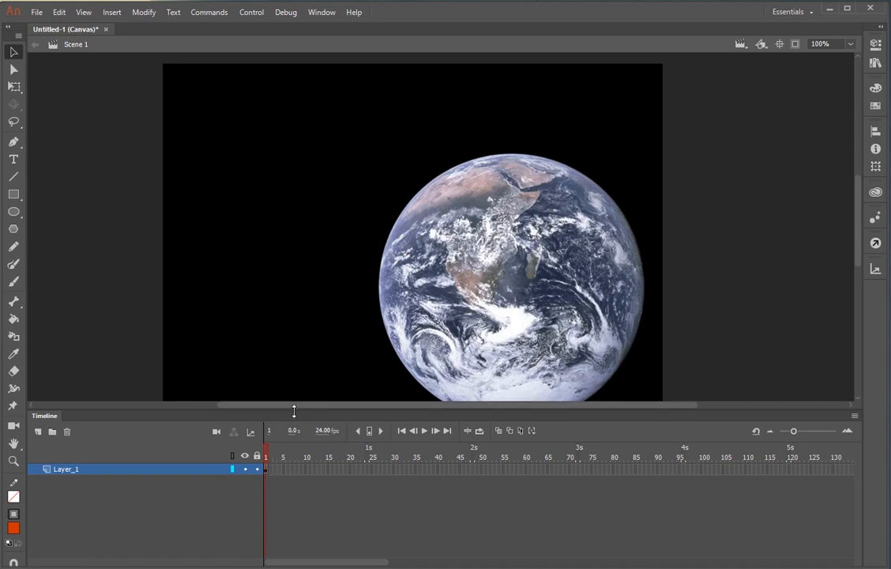
drag(294, 411, 281, 462)
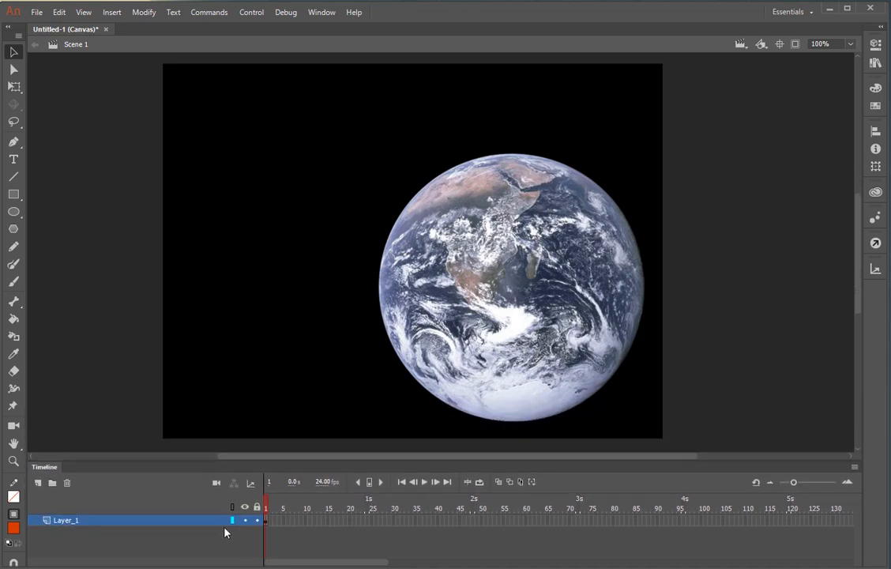
double_click(74, 524)
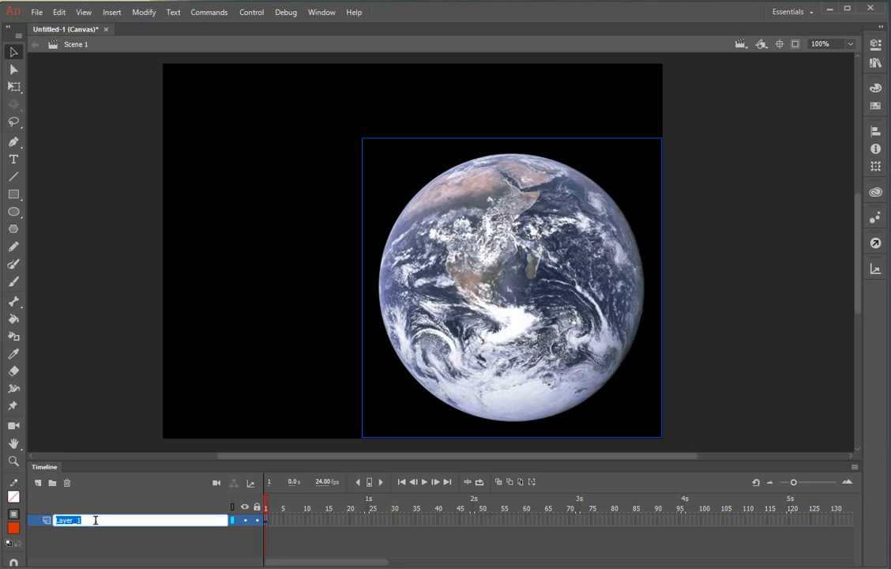
text(earth)
key(Return)
click(123, 419)
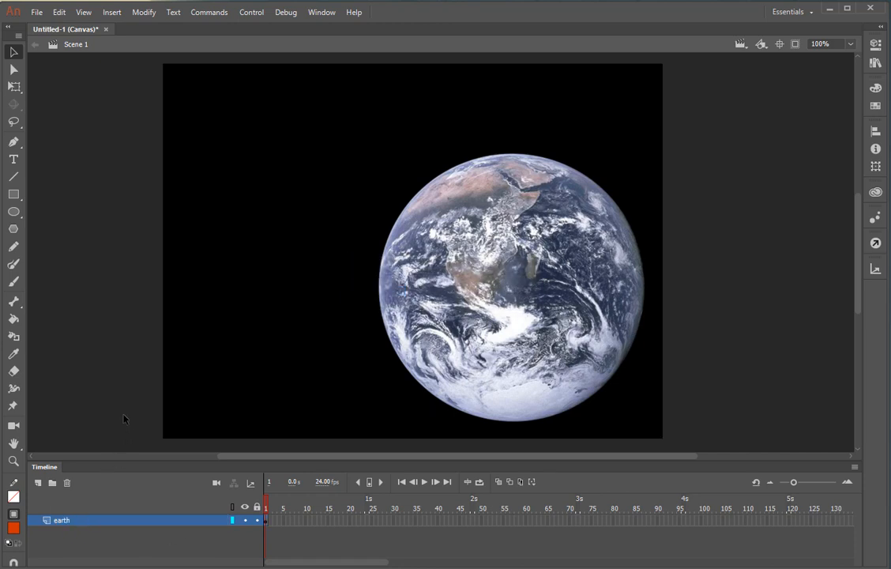
Open the Library panel and select planet_earth.png to preview it
click(875, 66)
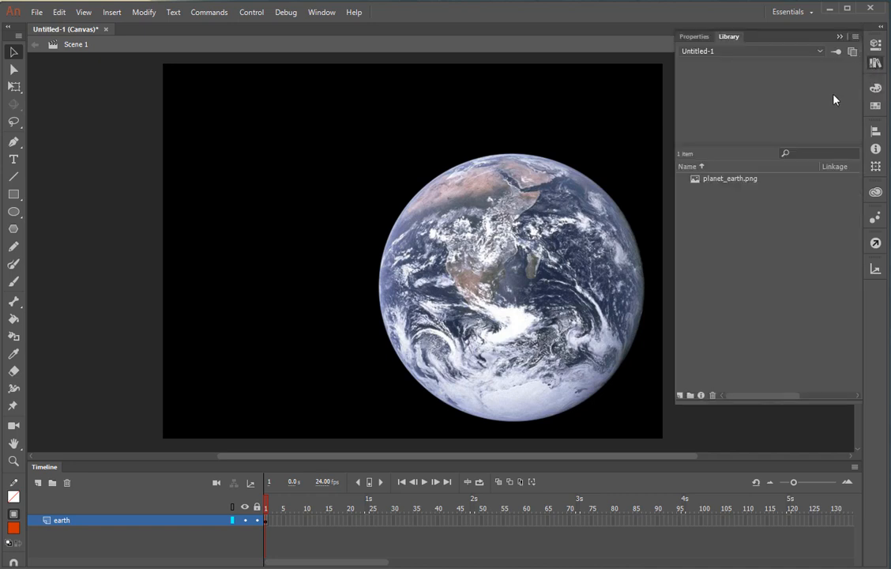
click(714, 180)
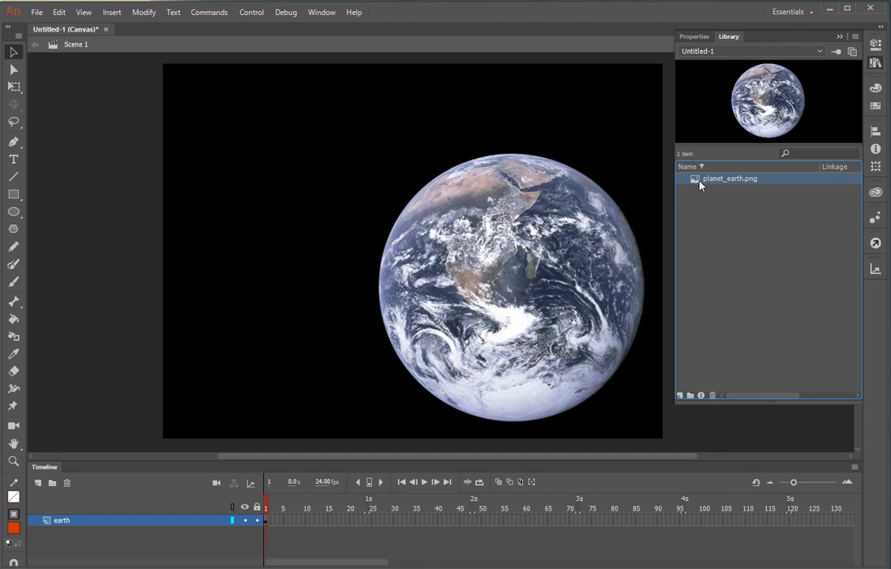
Keep planet_earth.png at Photo (JPEG) compression with custom quality 100, then collapse the Library
double_click(699, 185)
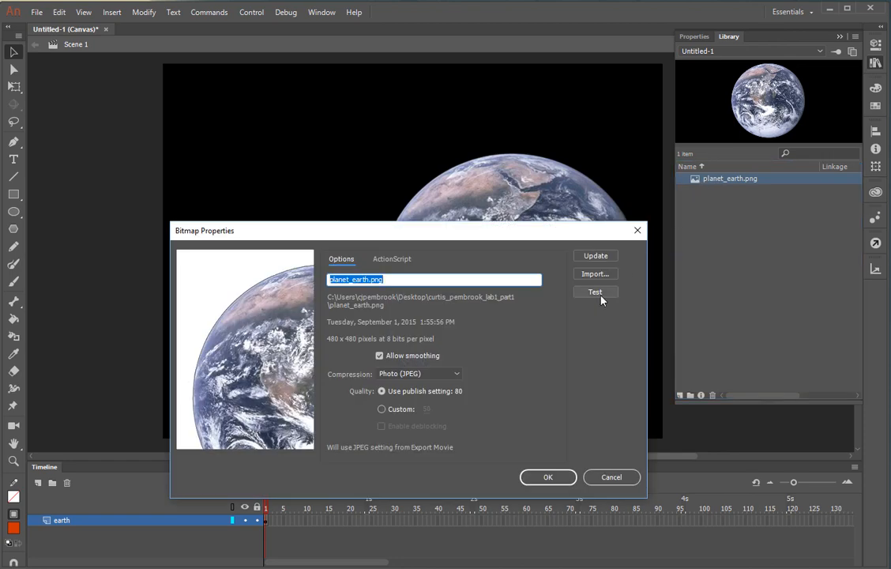
drag(549, 238, 547, 179)
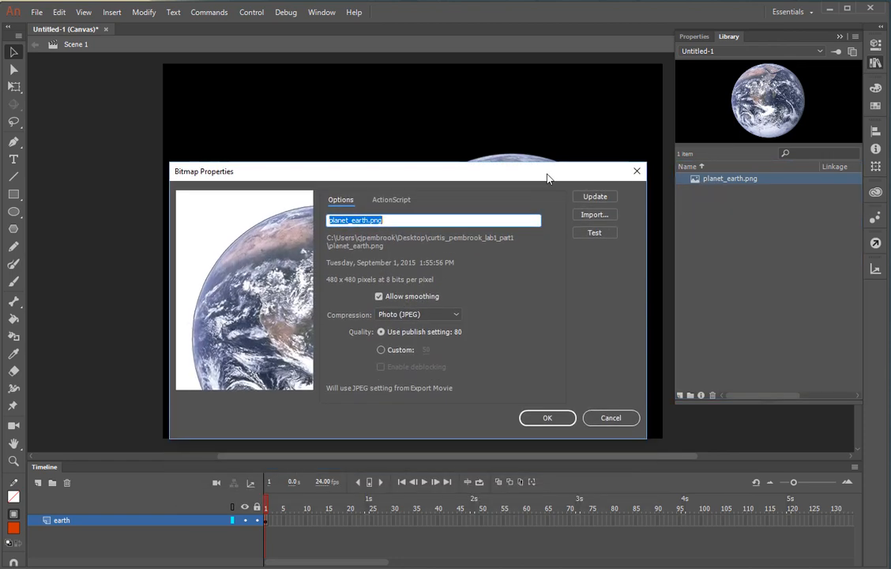
click(456, 316)
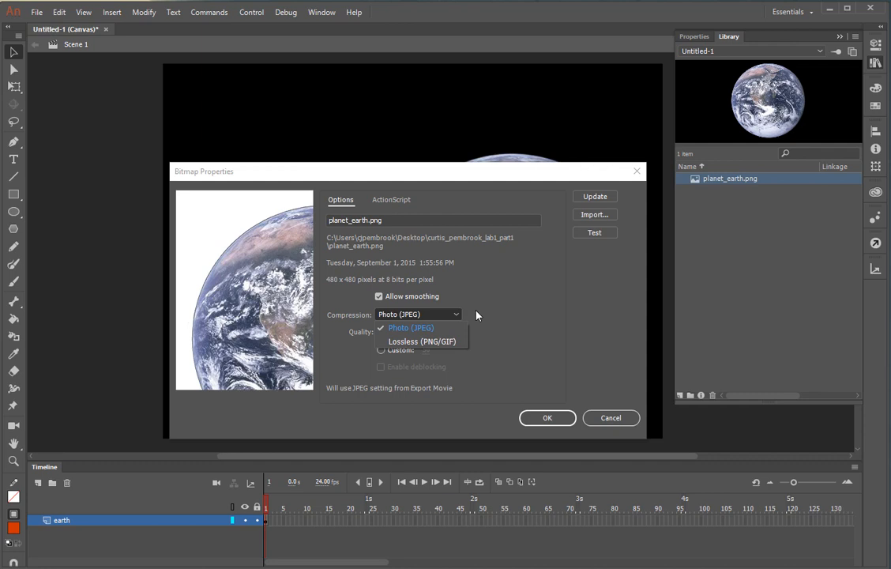
click(426, 330)
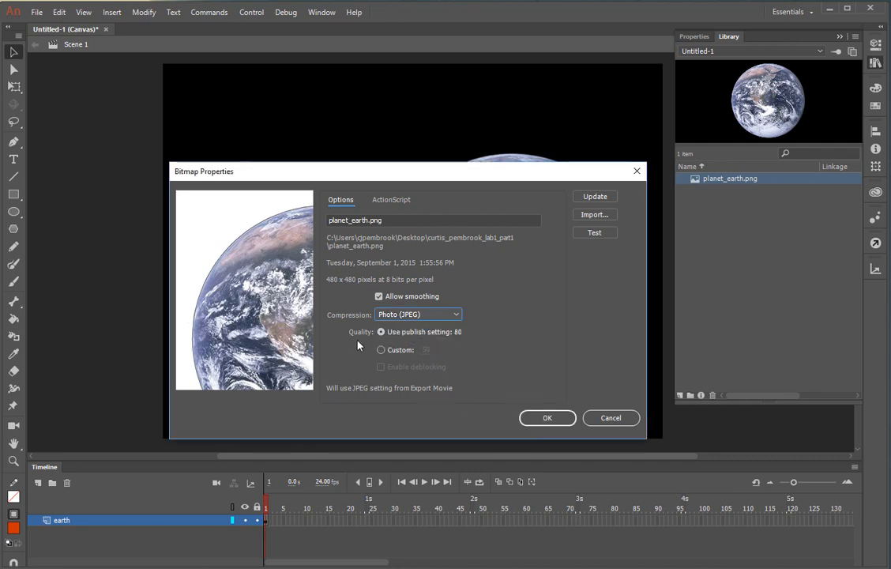
click(430, 315)
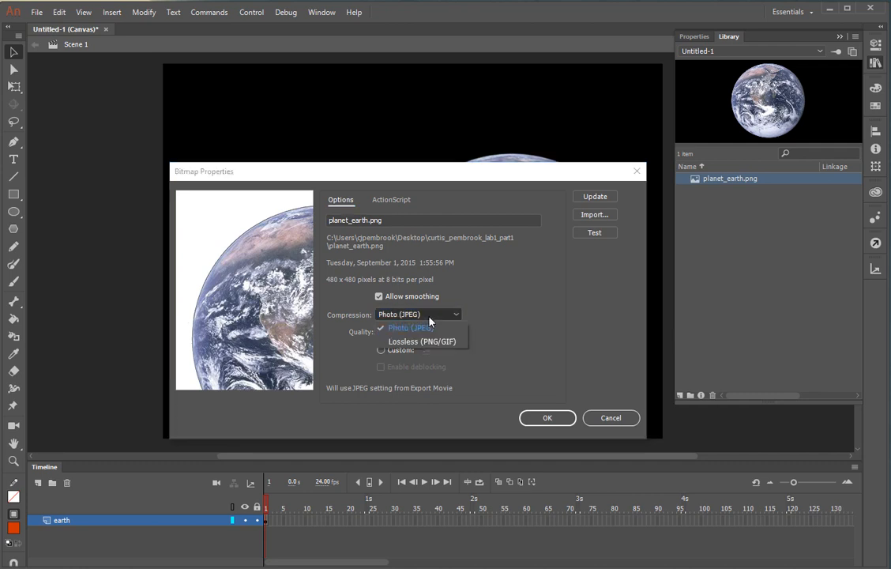
click(431, 326)
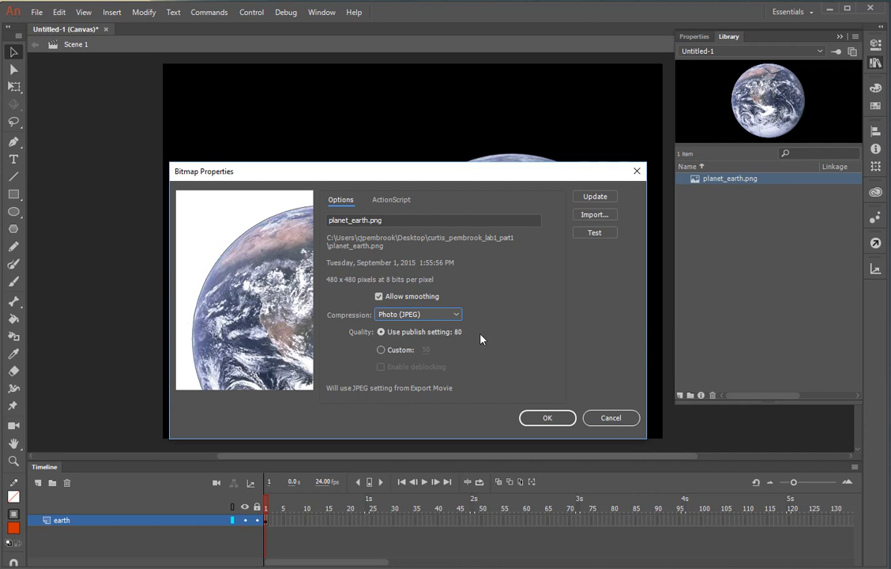
click(381, 349)
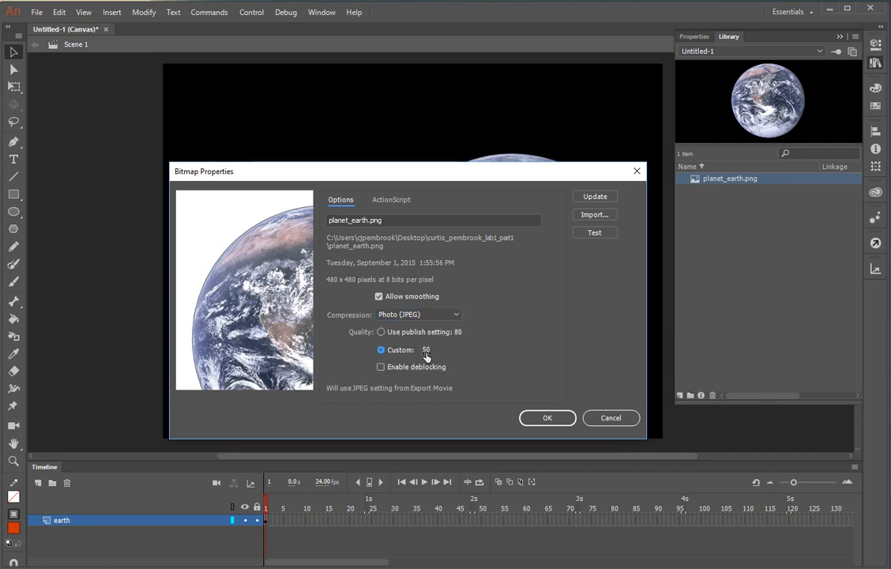
drag(427, 353, 491, 353)
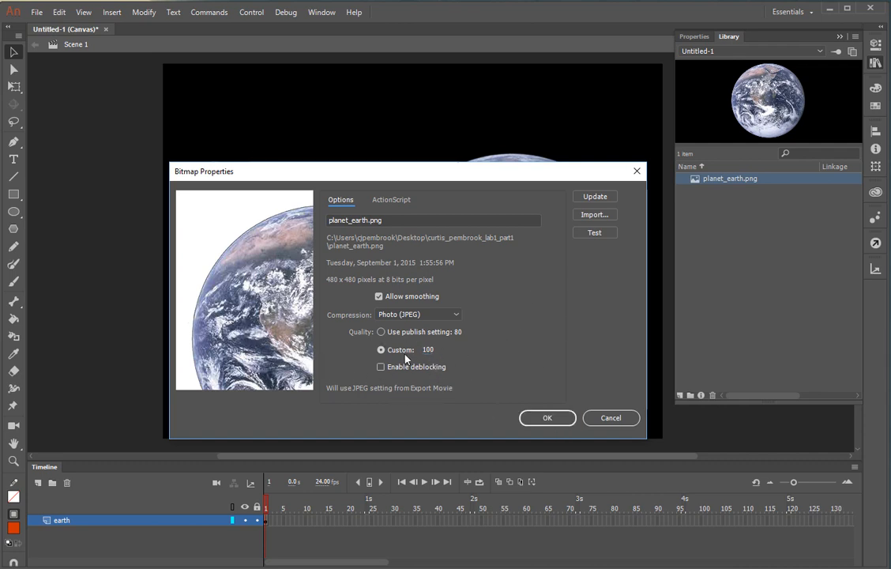
click(610, 418)
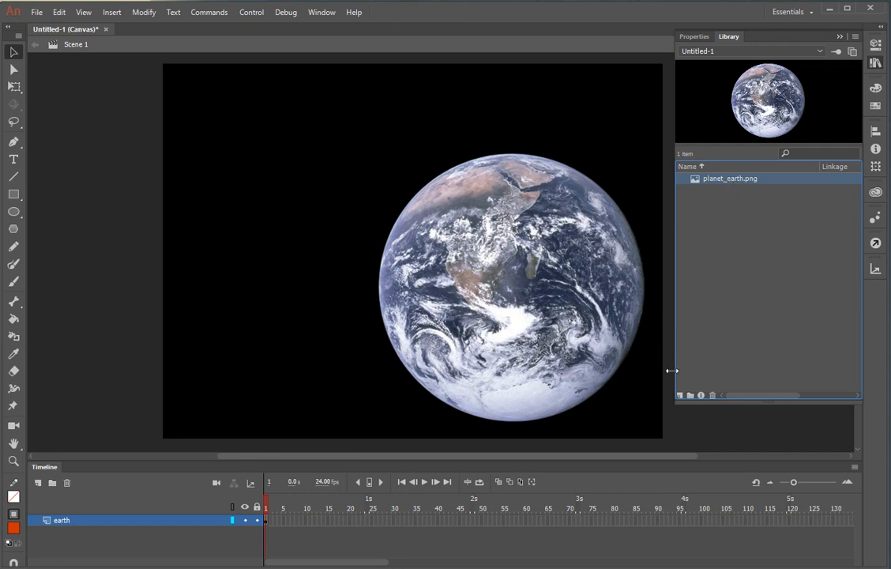
click(839, 38)
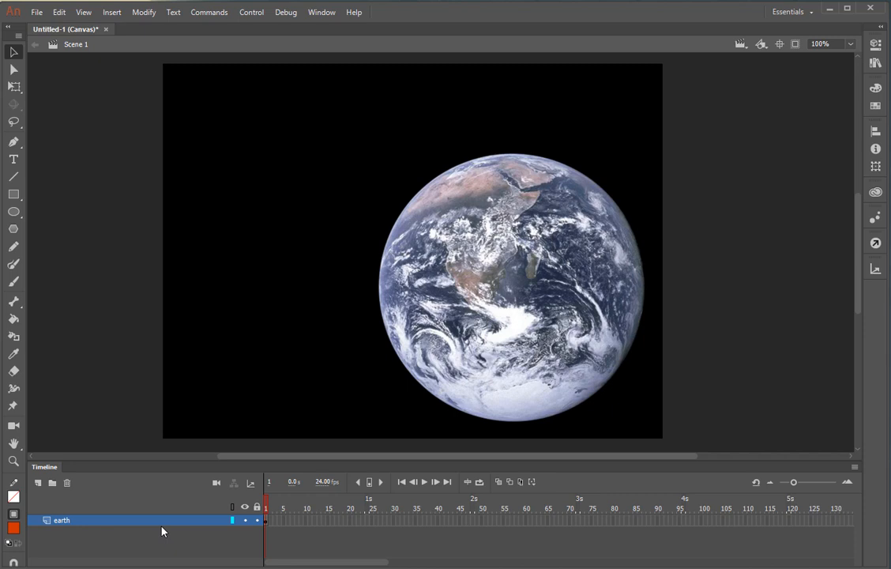
Add a new layer renamed 'hello' above the earth layer, then lock the earth layer
click(38, 483)
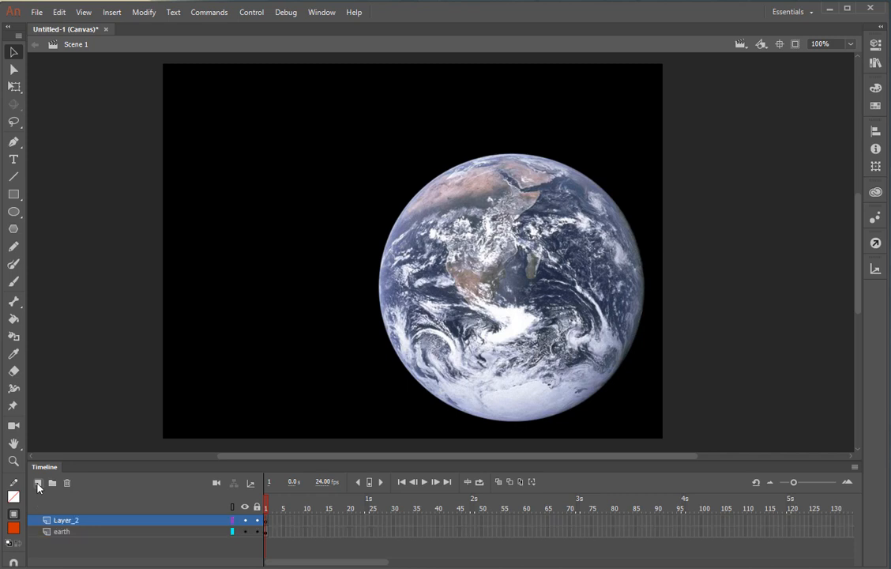
double_click(79, 523)
text(hello)
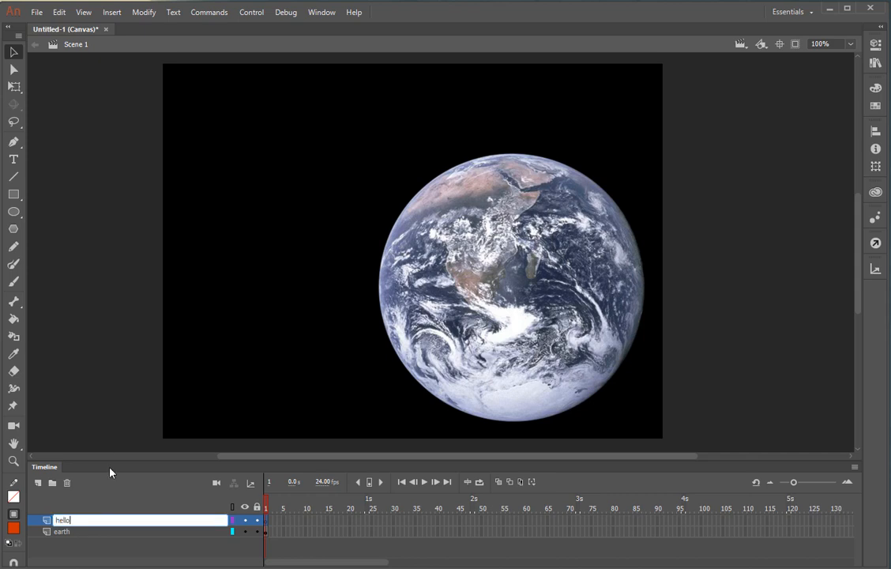
key(Return)
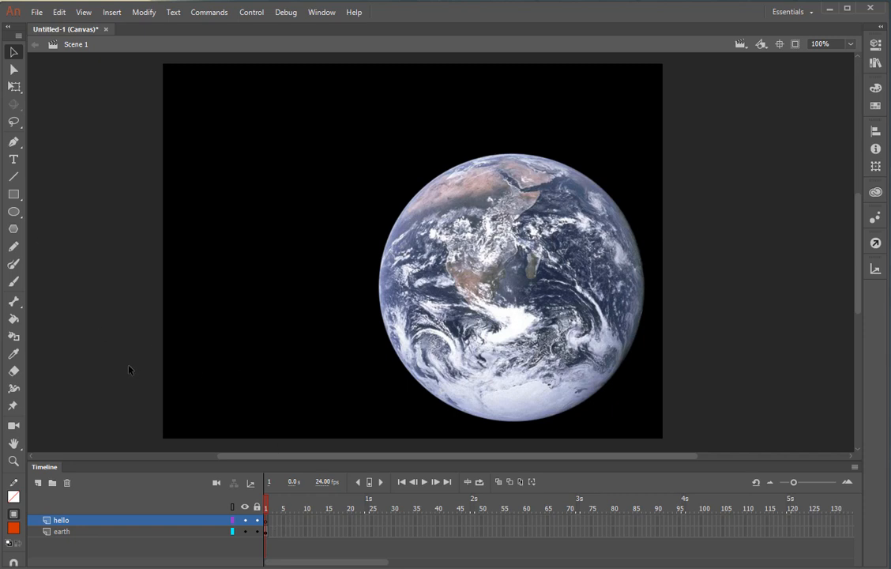
click(256, 531)
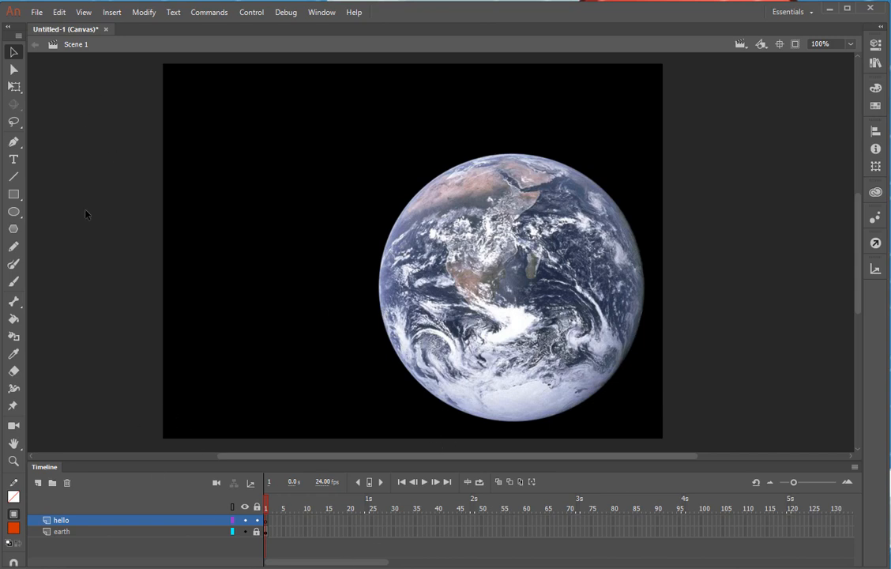
Type 'Hello World' in a text box on the stage's left side and select all of it
click(13, 162)
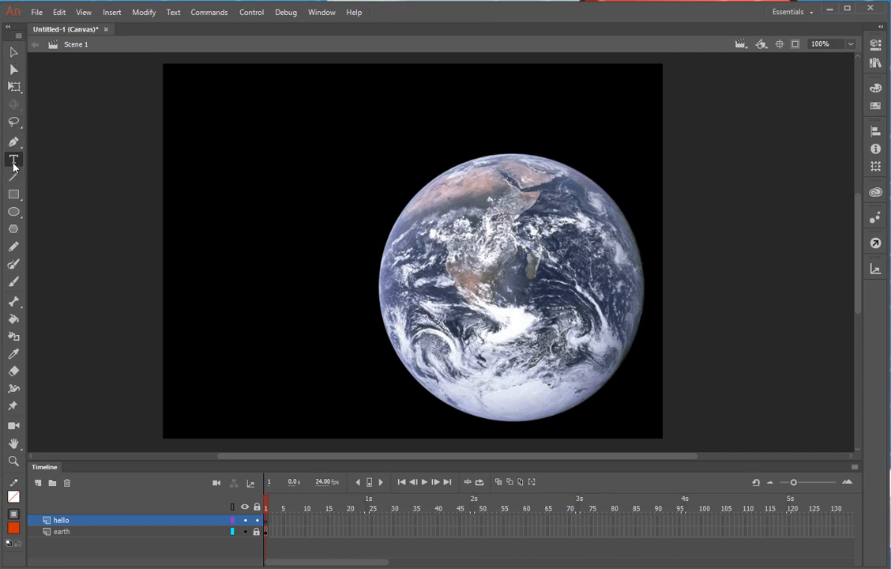
click(175, 232)
text(Hel)
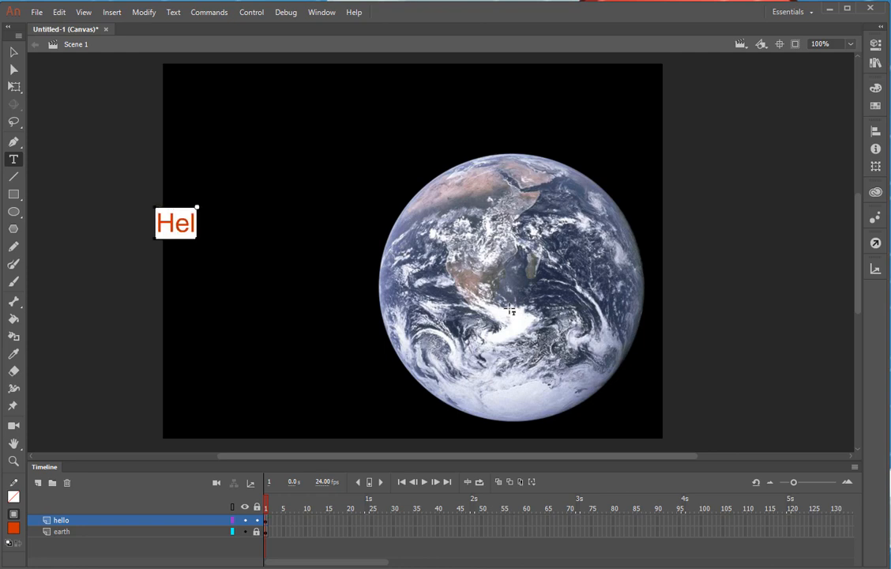
text(lo Wor)
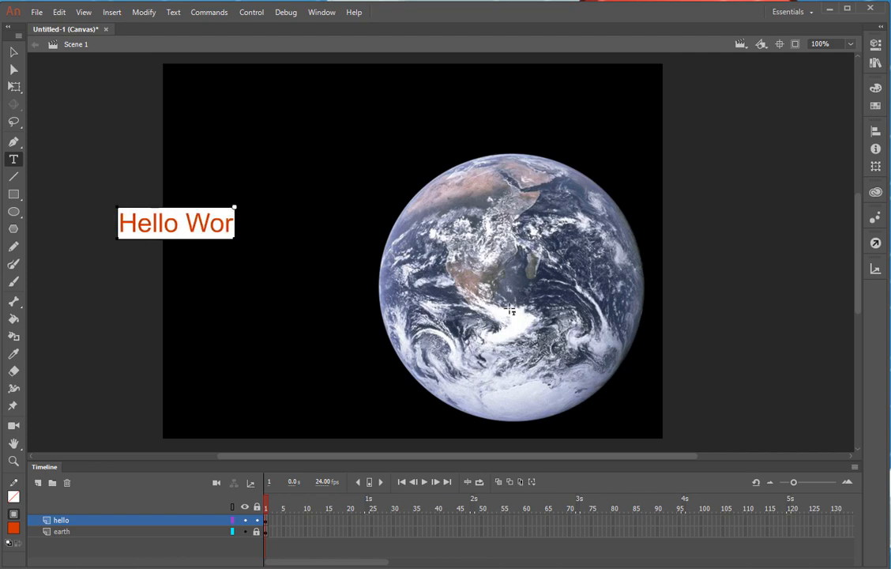
text(ld)
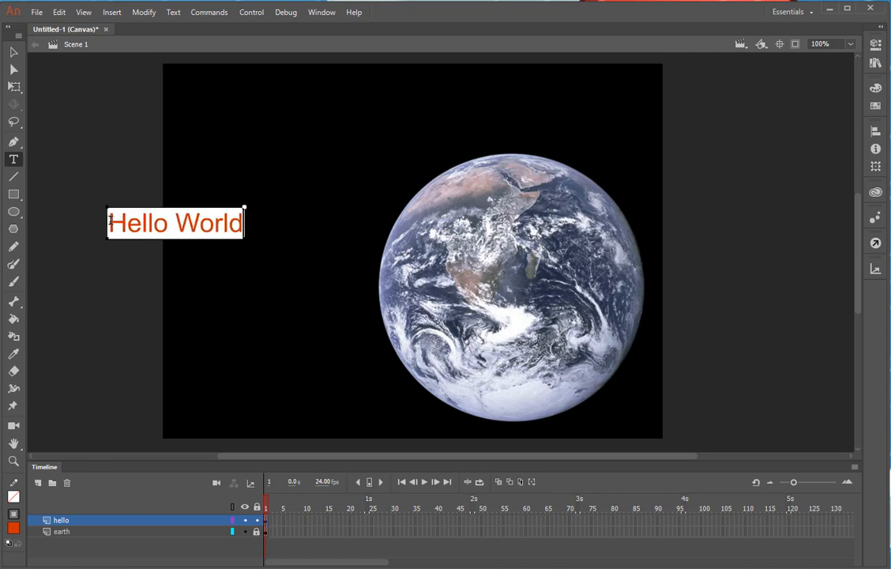
drag(110, 222, 230, 223)
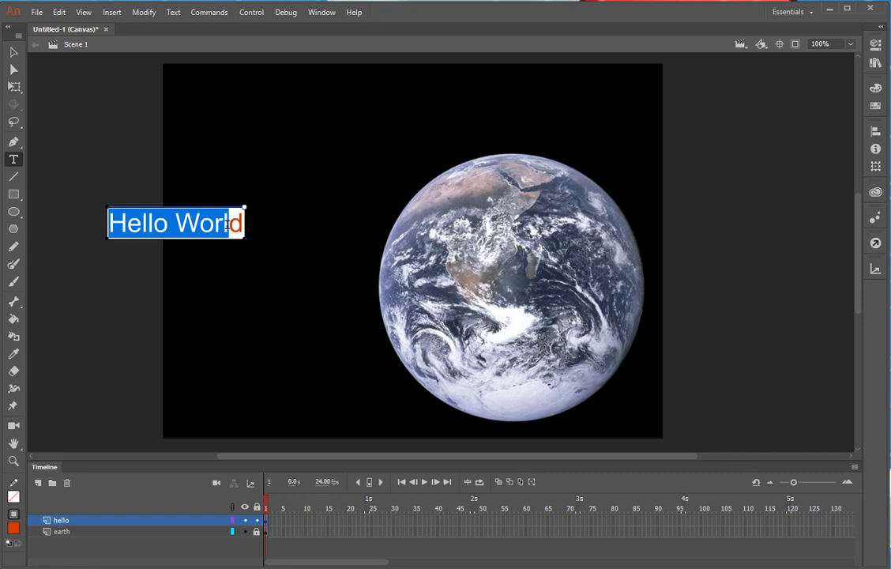
click(127, 223)
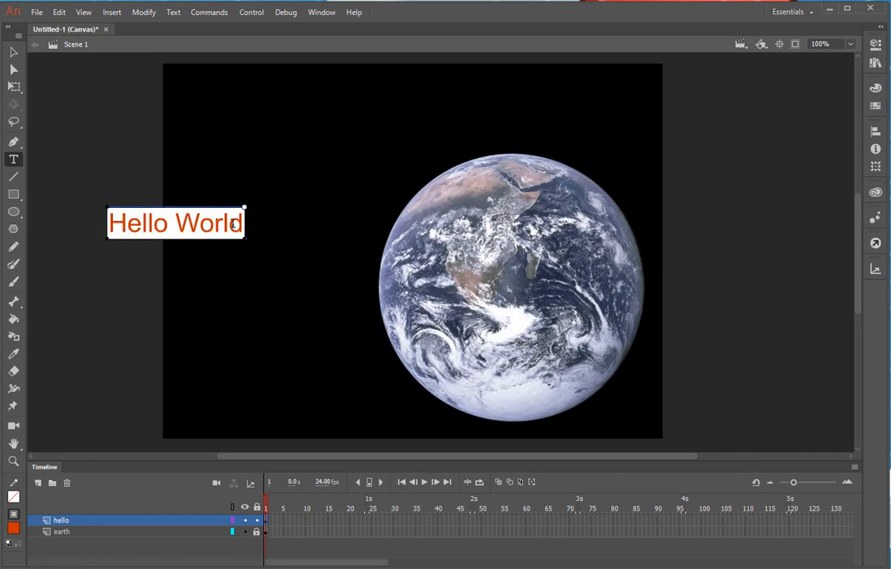
key(ctrl+a)
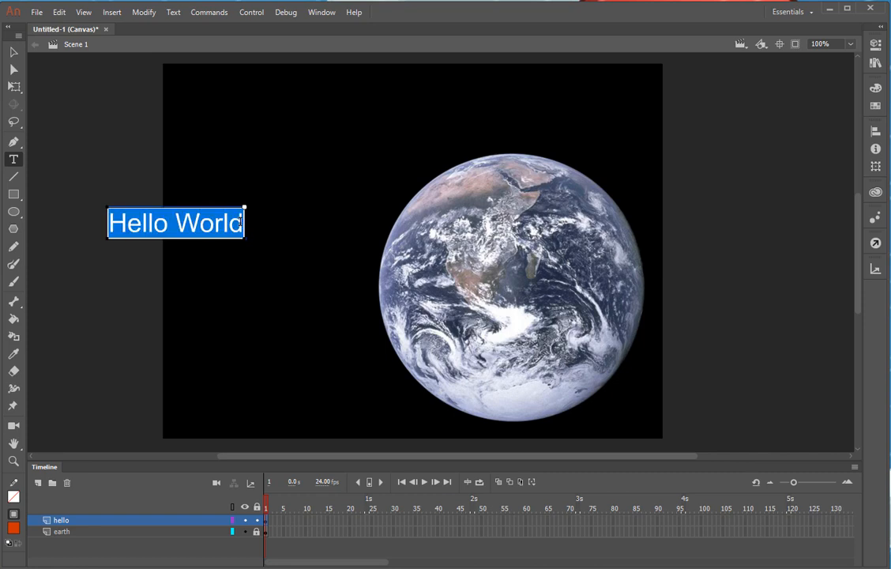
Expand the side panels and reset the Essentials workspace to its default layout
click(882, 30)
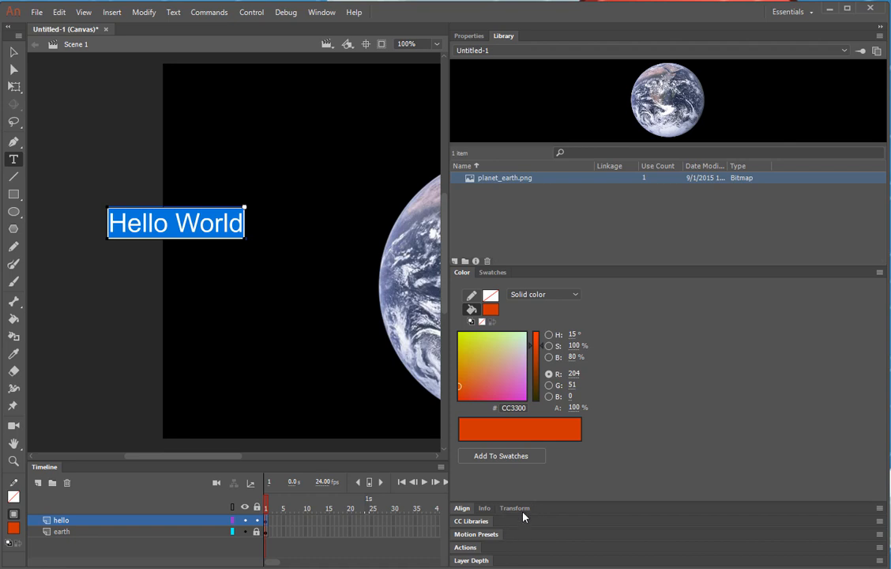
click(794, 14)
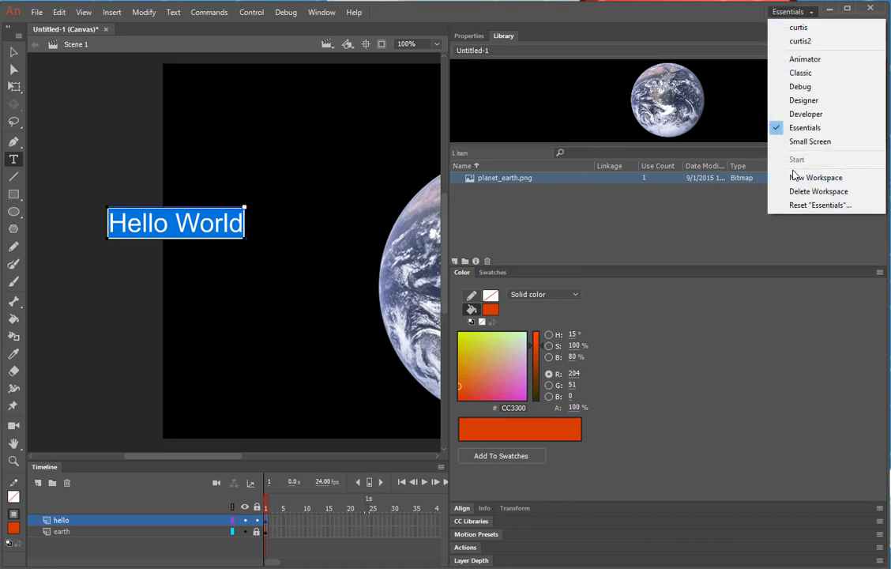
click(822, 205)
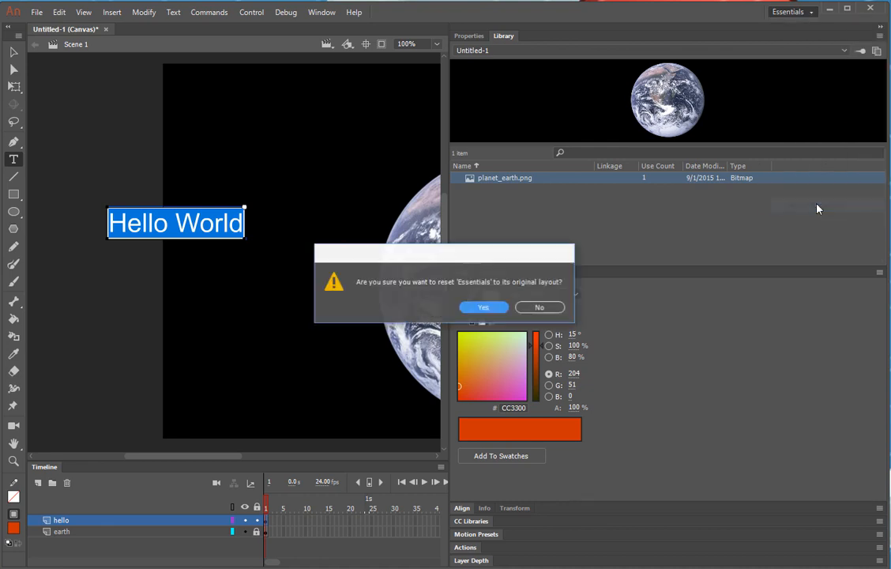
click(482, 307)
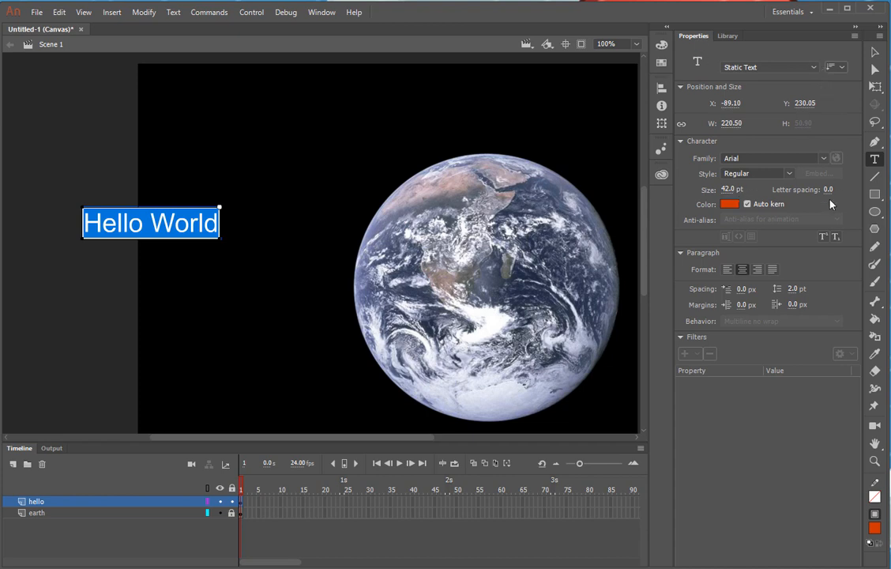
Keep the text as Static Text and set its font size to 72 pt
click(814, 70)
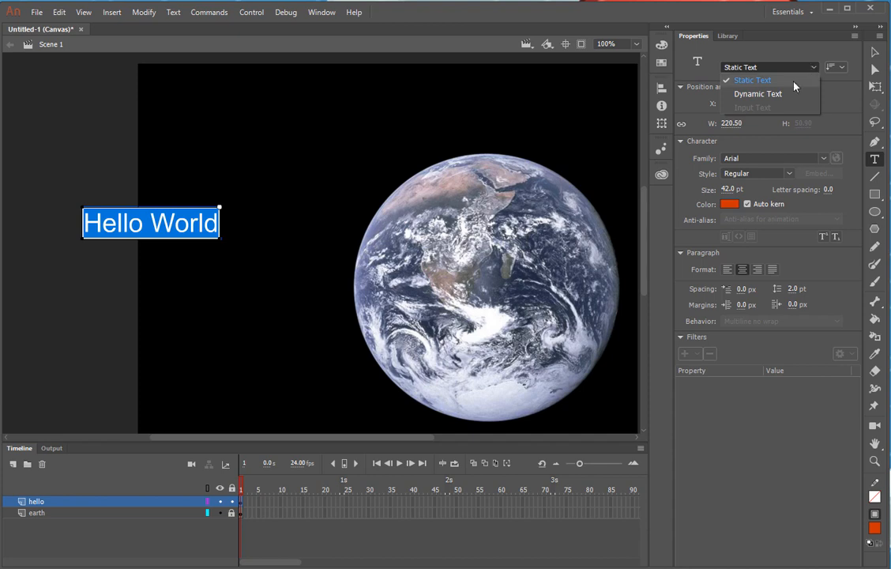
click(794, 86)
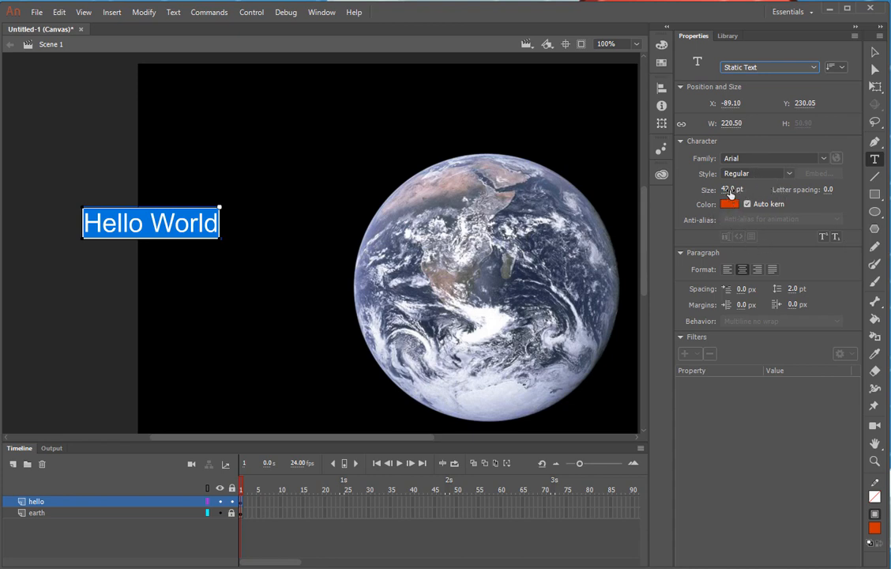
drag(730, 192, 721, 192)
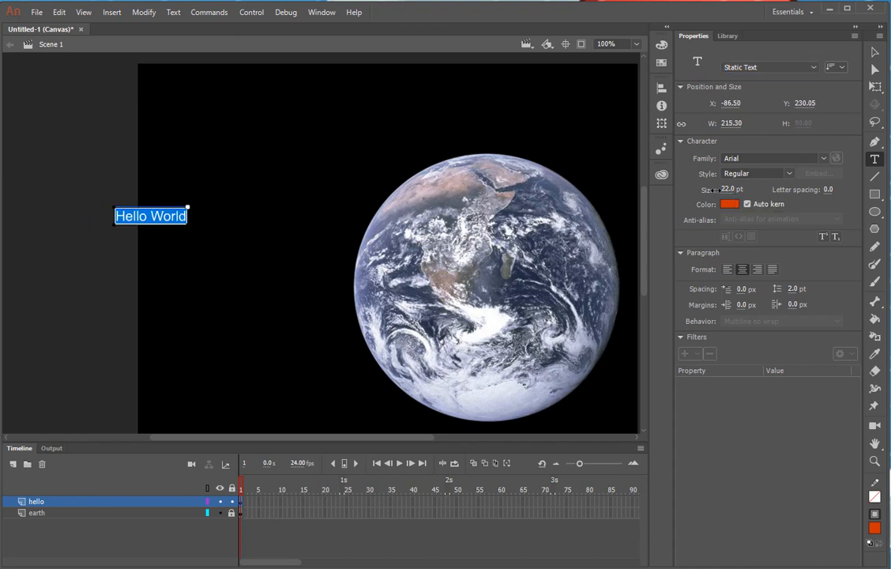
click(727, 189)
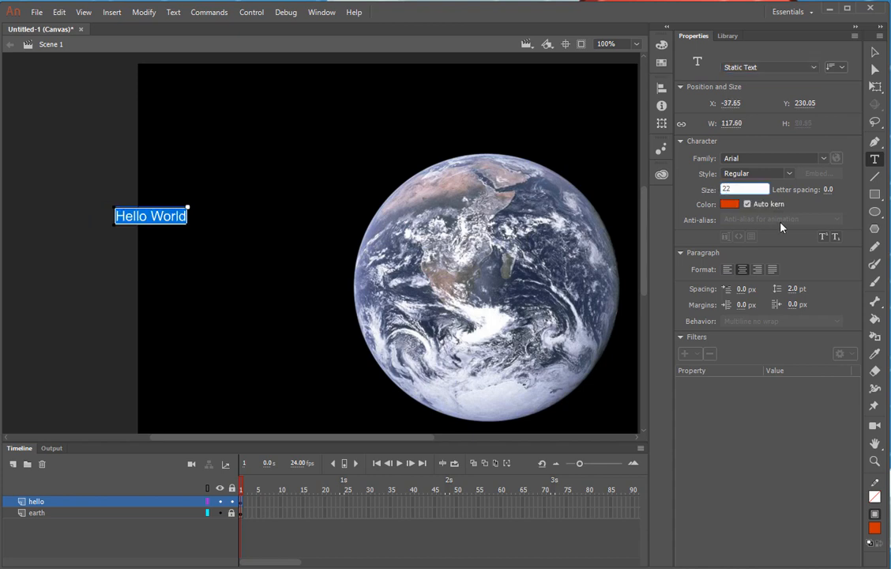
key(BackSpace)
key(BackSpace)
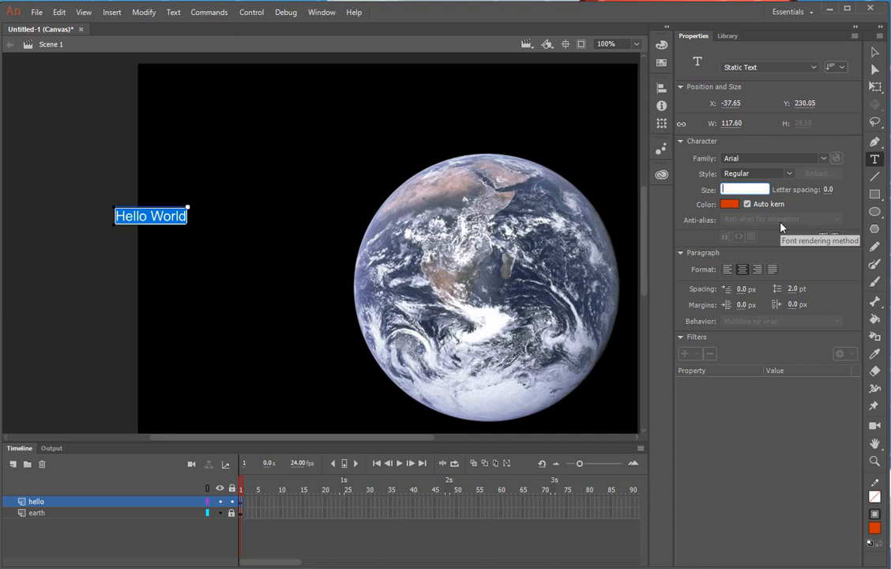
text(72)
key(Return)
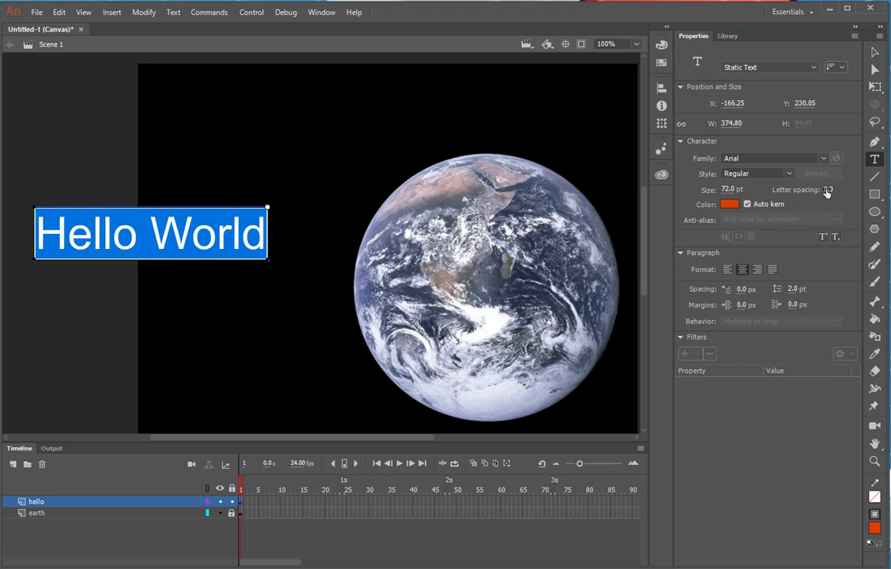
Set letter spacing to 4.0 and the font style to Arial Bold
drag(825, 192, 825, 191)
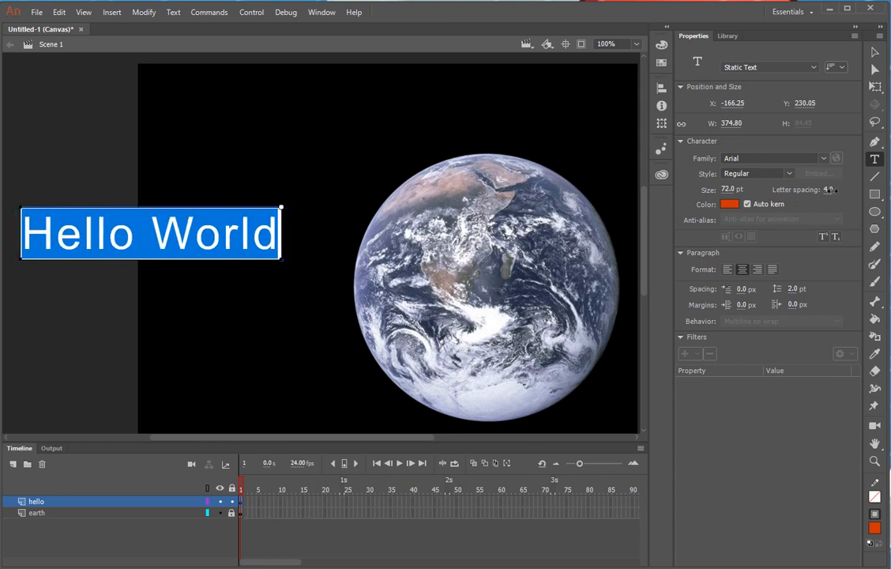
click(789, 174)
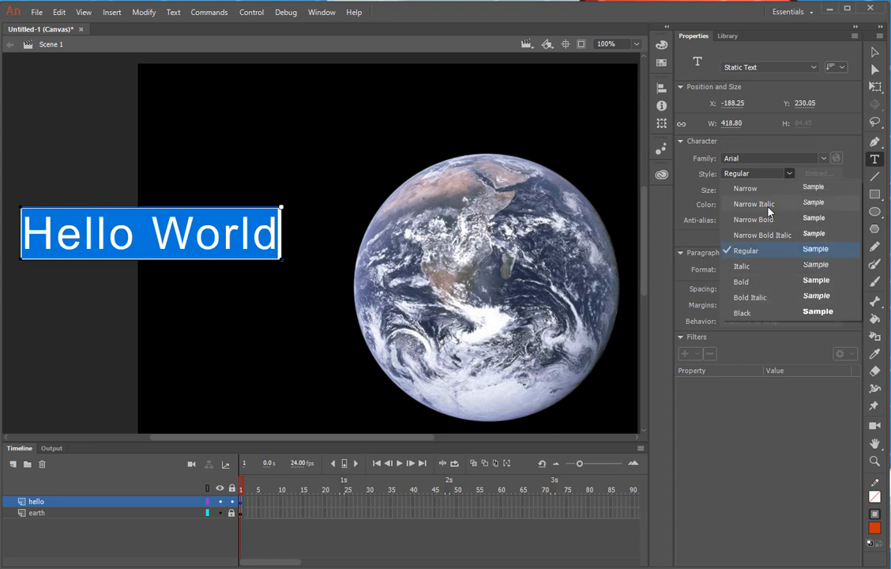
click(743, 281)
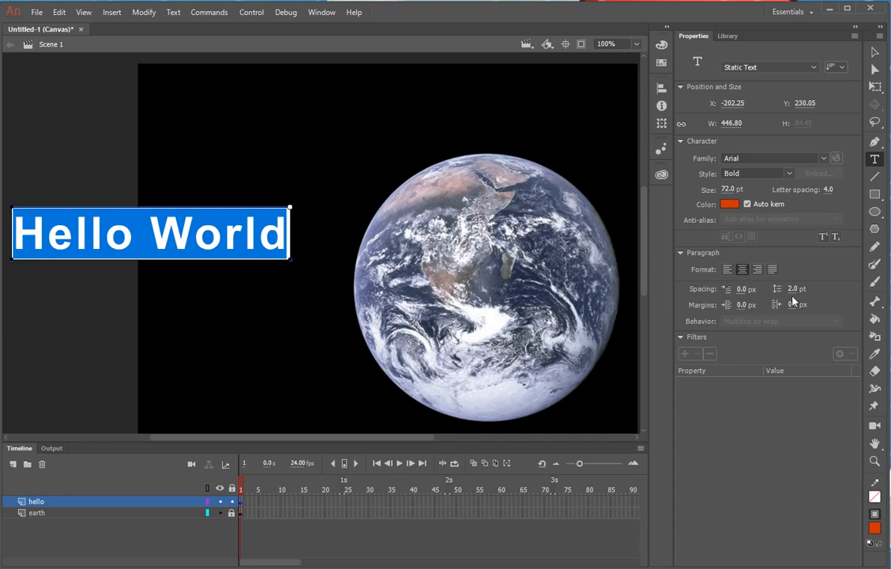
click(728, 206)
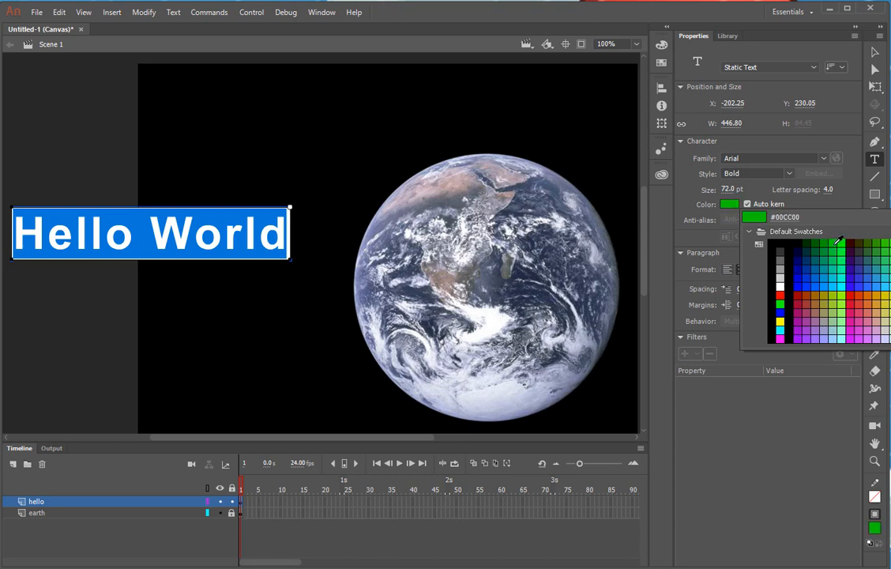
Set the Hello World colour to bright green #99FF00 and pull the Tools panel out of its dock
click(844, 297)
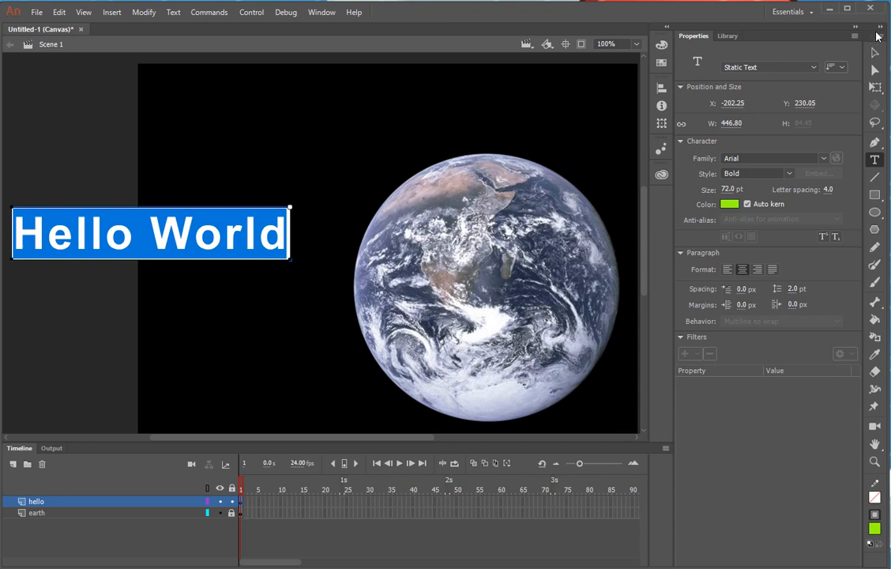
drag(869, 36, 11, 54)
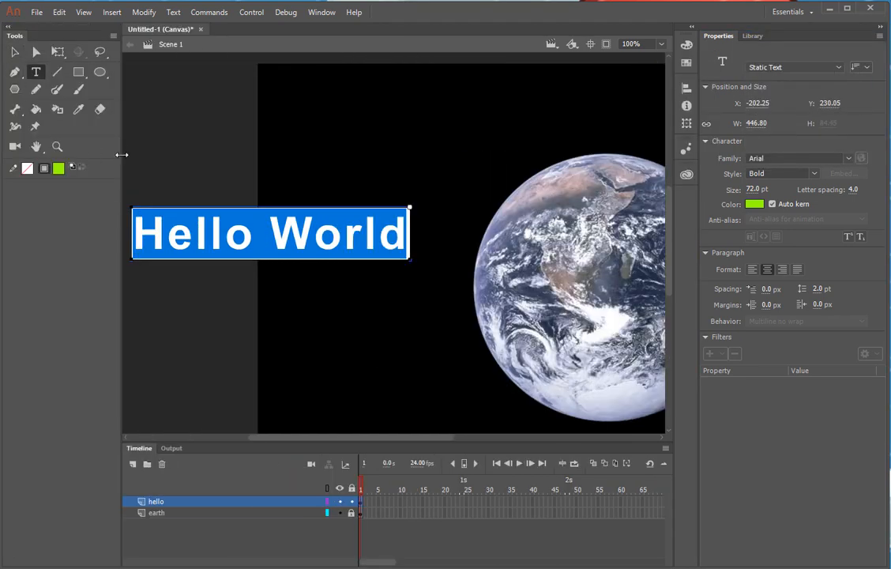
Narrow the docked Tools panel to one left column and switch to the Selection tool
drag(121, 155, 34, 144)
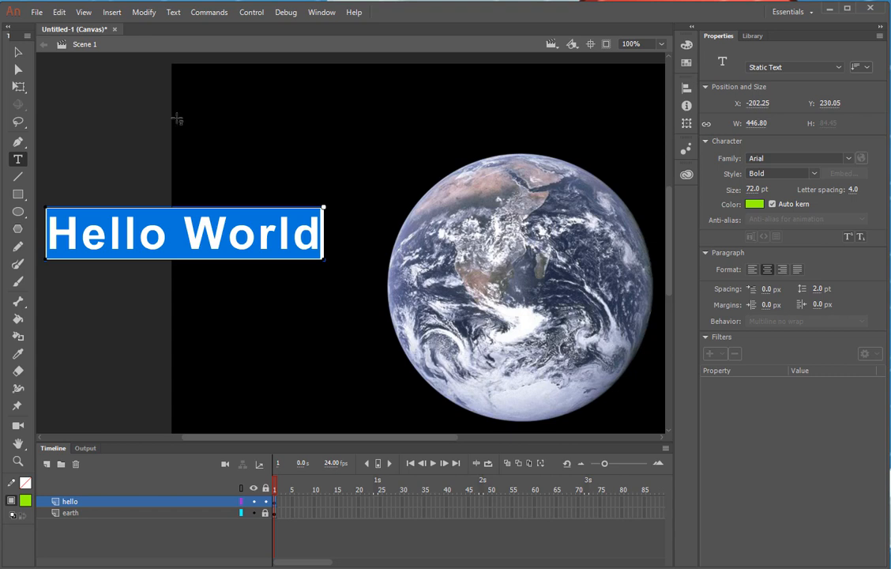
click(19, 53)
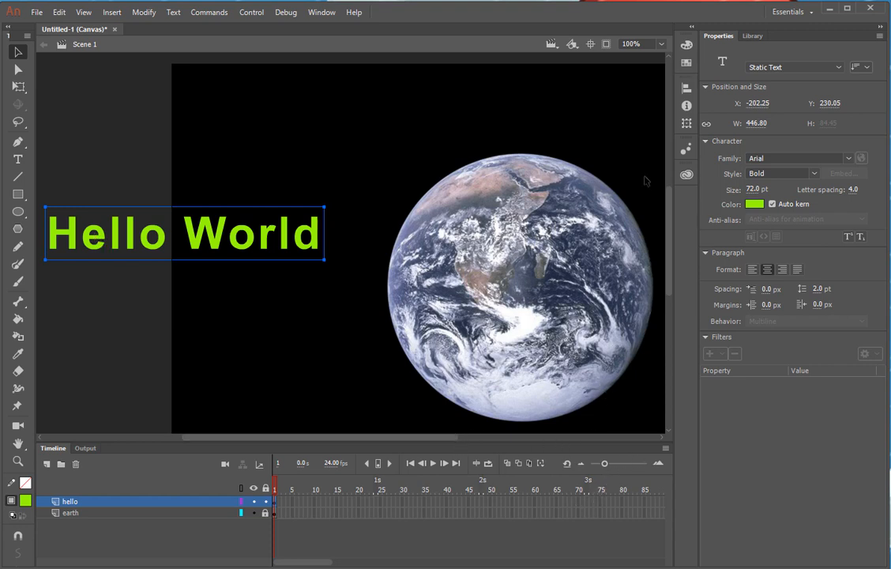
Zoom the stage to 50% and drag Hello World off the left edge to X -534.20, Y 238.05
click(663, 44)
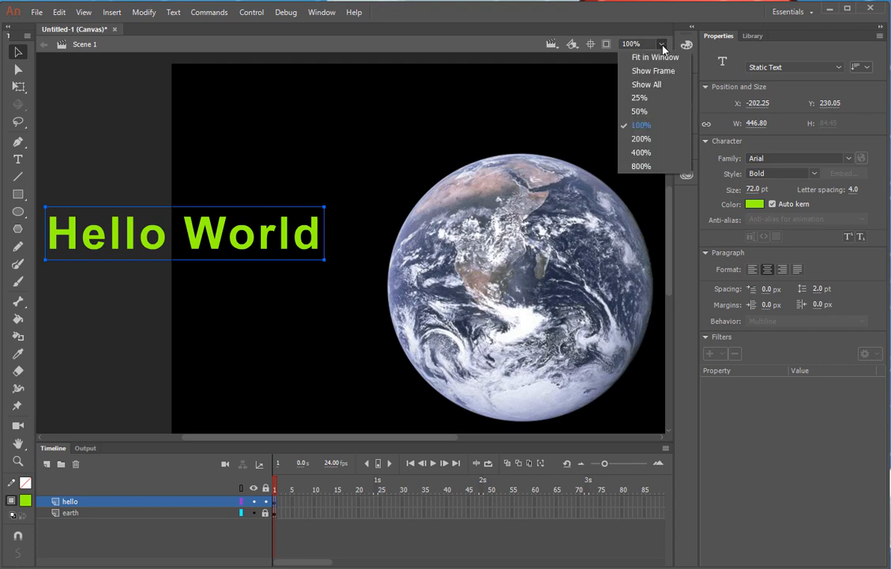
click(642, 112)
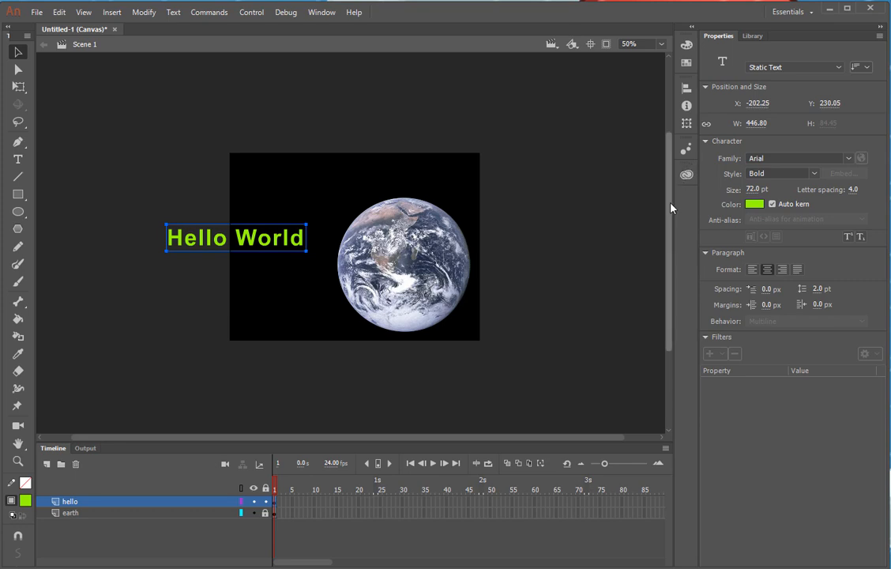
mouse_move(670, 207)
mouse_down()
mouse_move(669, 235)
mouse_move(669, 200)
mouse_up()
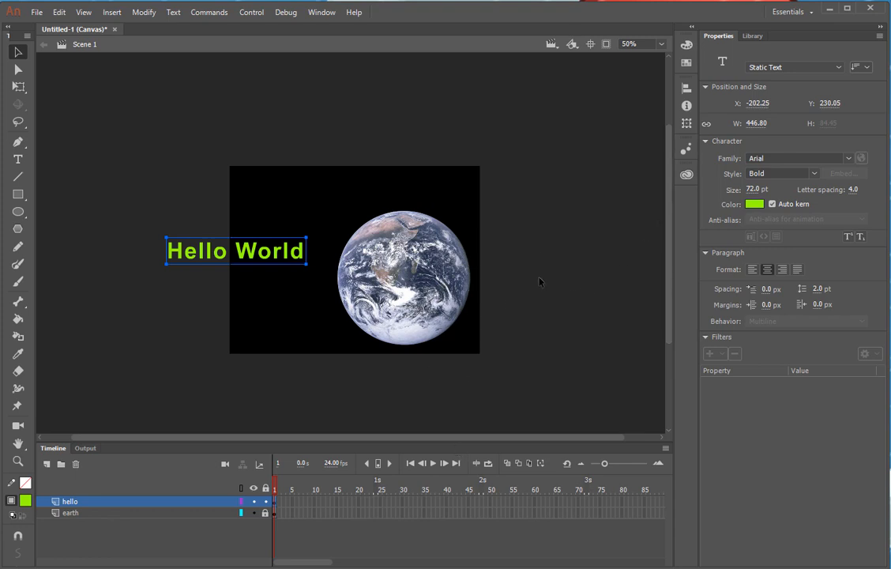
drag(670, 221, 661, 251)
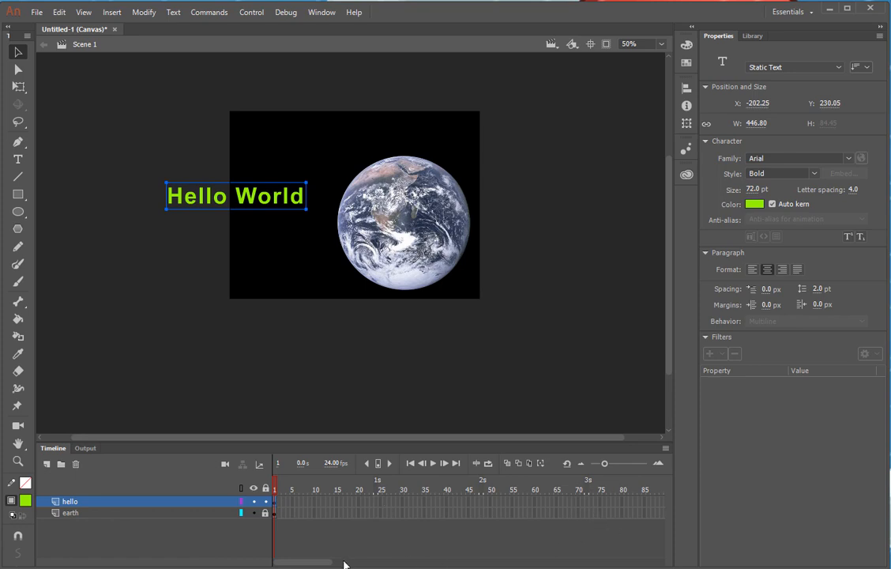
mouse_move(314, 562)
mouse_down()
mouse_move(324, 563)
mouse_move(306, 564)
mouse_up()
drag(269, 212, 181, 209)
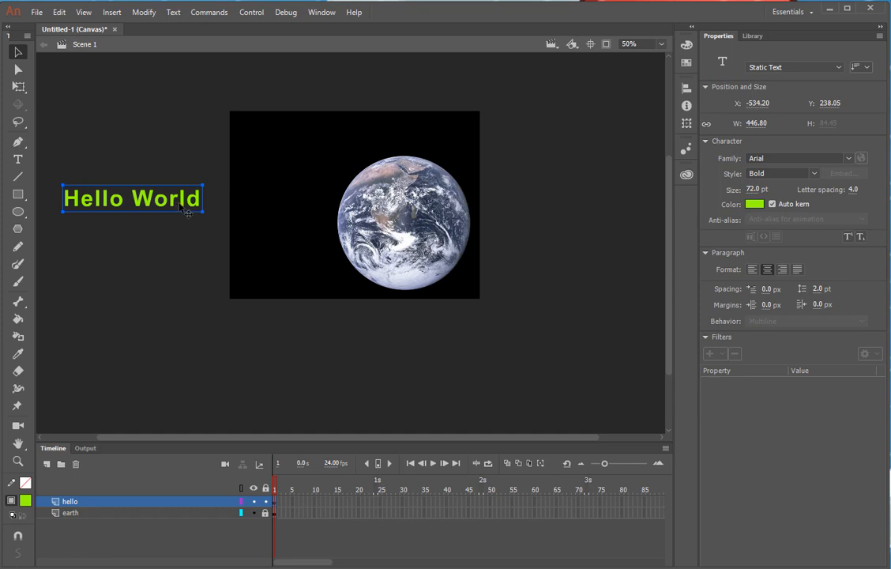
Select the Earth image and drag it straight down below the stage to X 320, Y 604
click(427, 244)
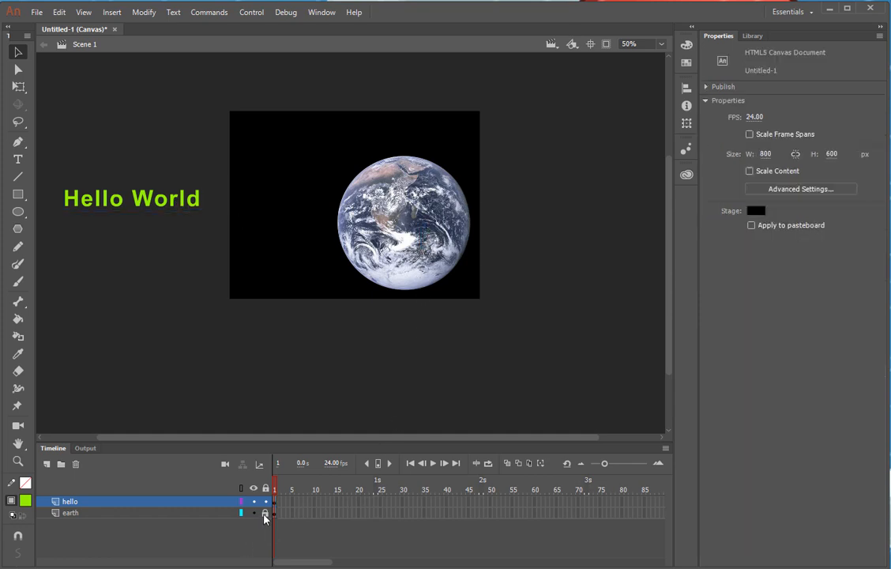
click(403, 223)
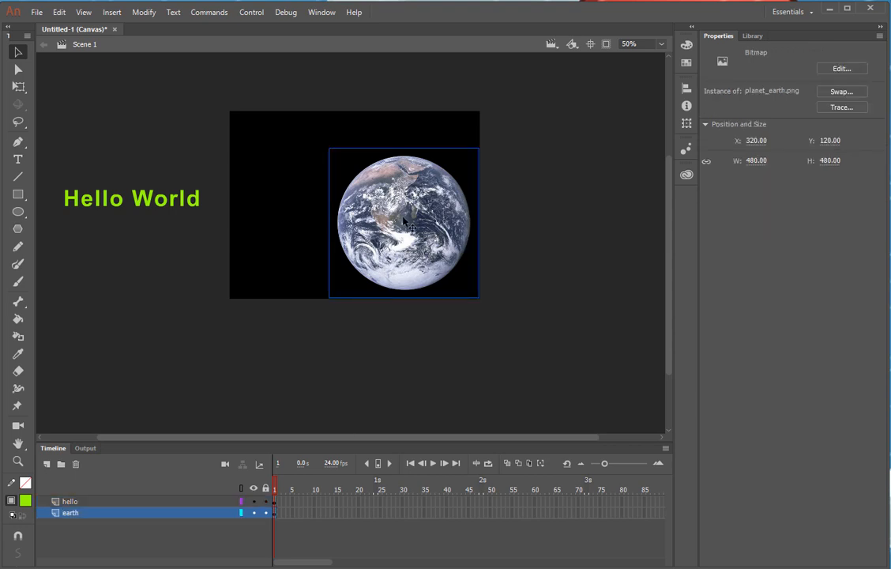
drag(403, 220, 399, 375)
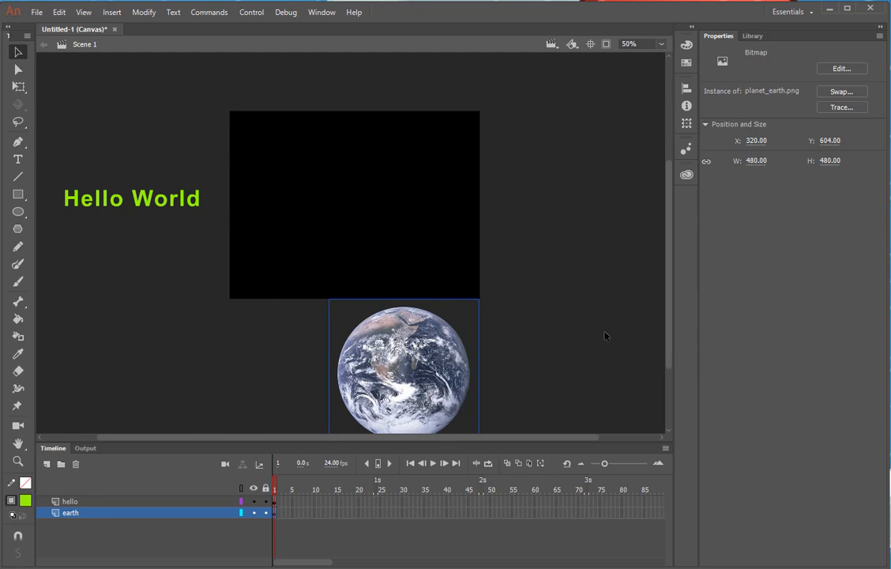
drag(668, 332, 668, 346)
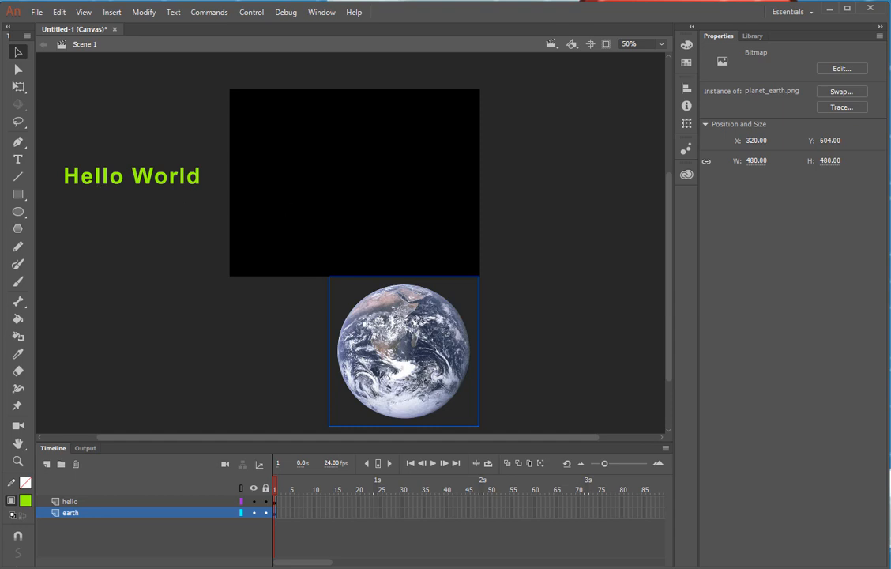
Pick frame 72 on the earth layer and narrow the layer-name column so frames up to 100 show
click(276, 489)
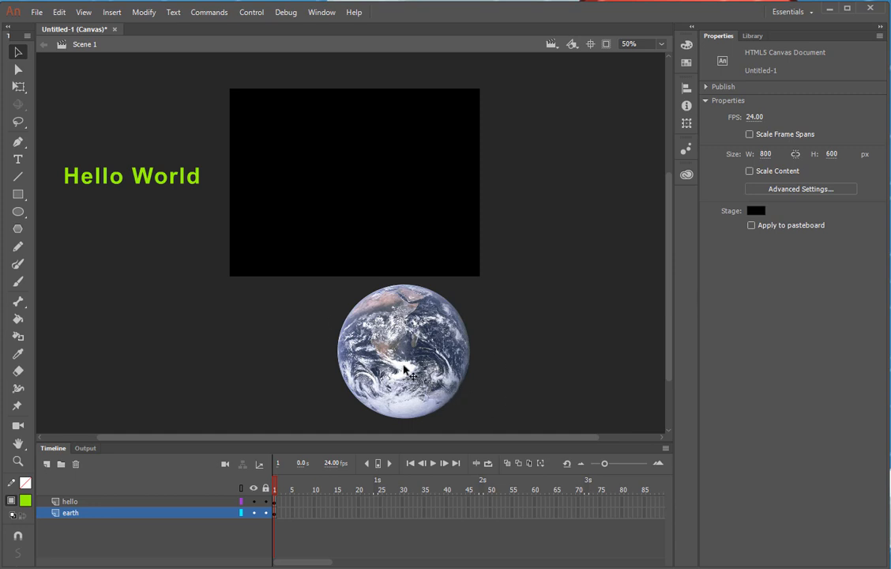
click(407, 368)
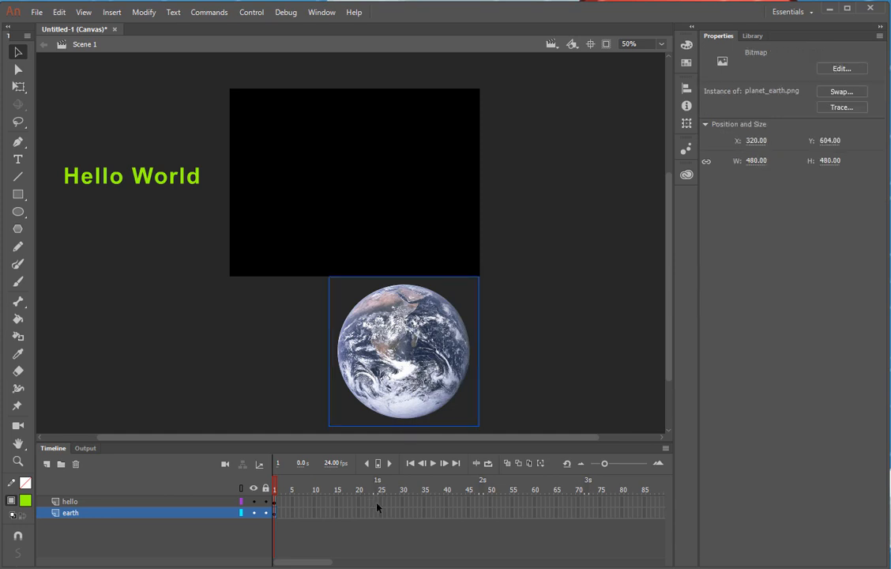
click(276, 491)
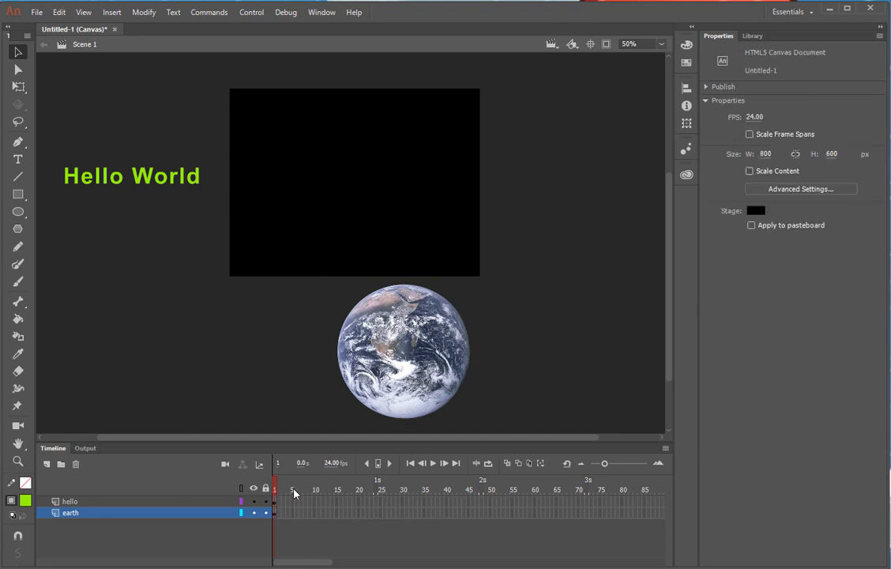
click(586, 513)
drag(268, 547, 201, 547)
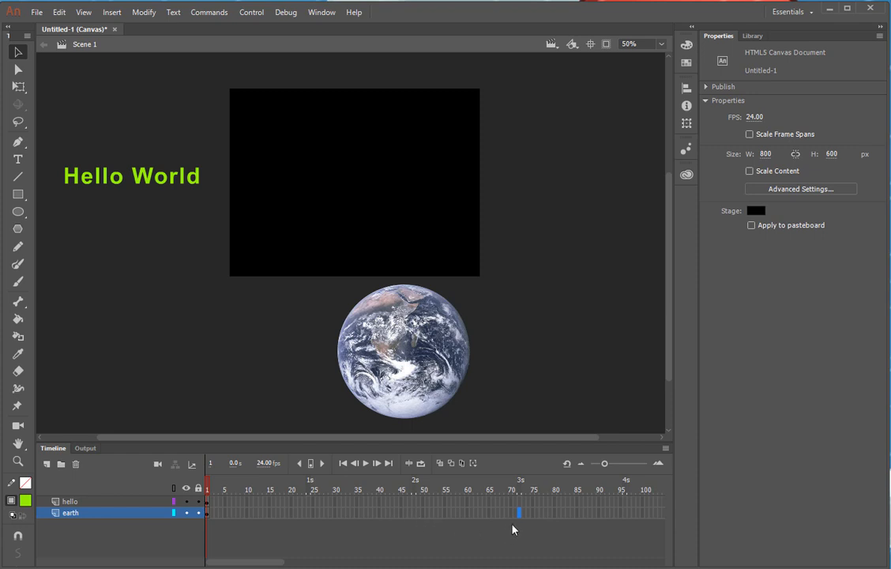
Add a keyframe at frame 72 on the earth layer and raise the Earth onto the stage there
key(F5)
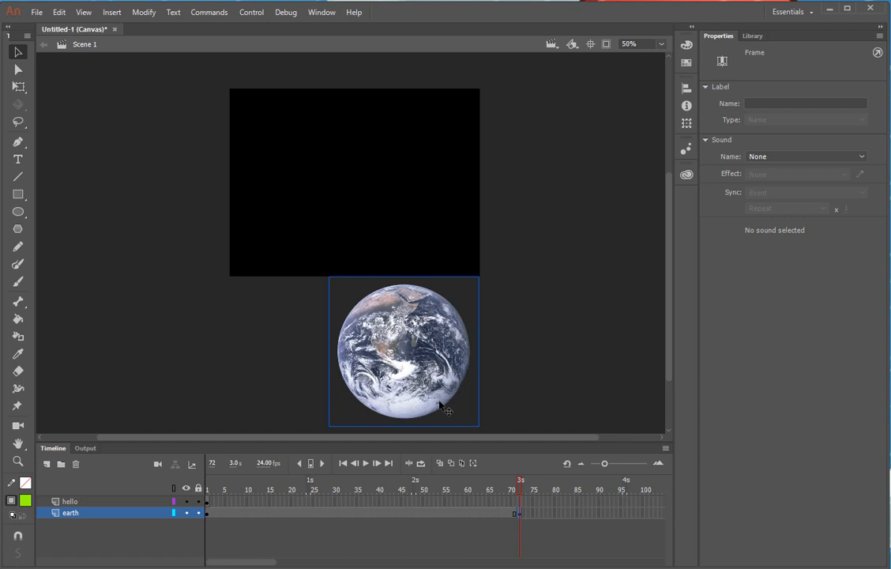
click(520, 486)
drag(520, 485, 234, 534)
drag(453, 563, 560, 568)
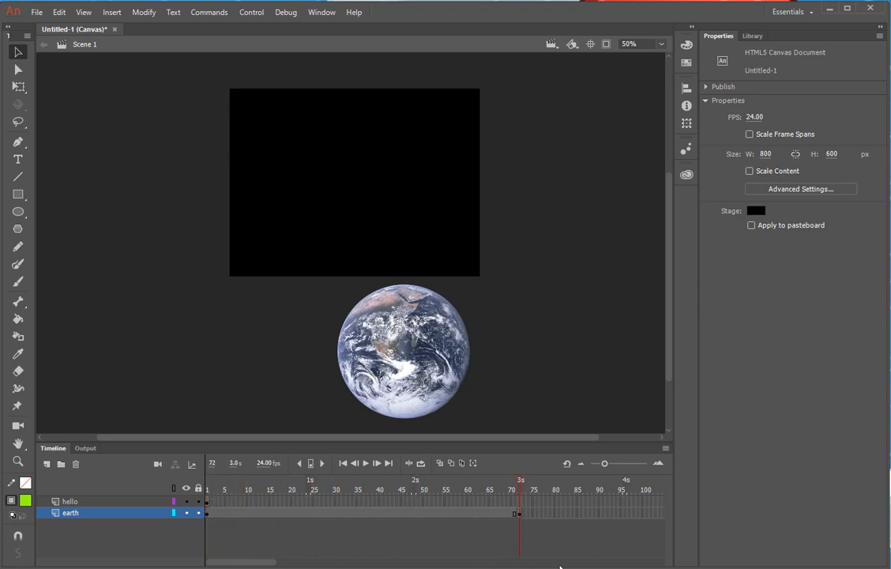
click(520, 515)
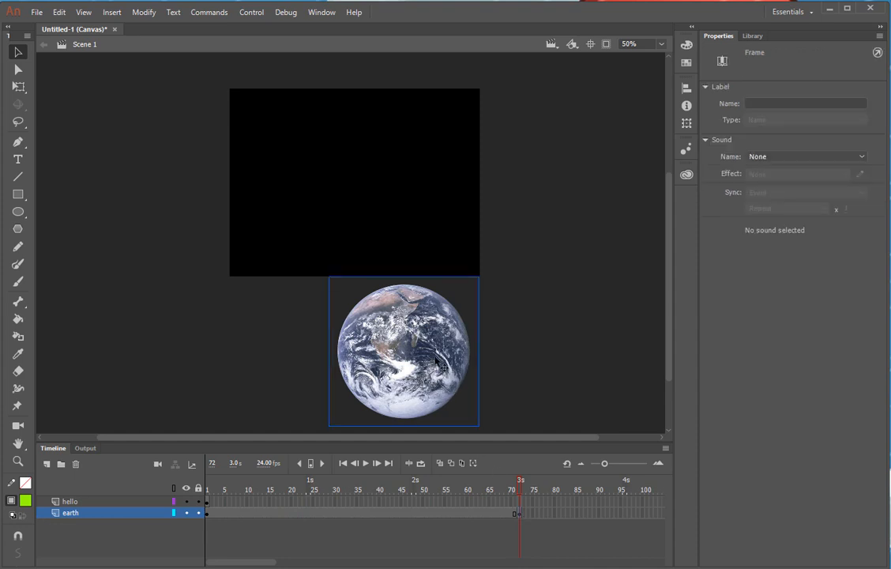
drag(436, 361, 454, 198)
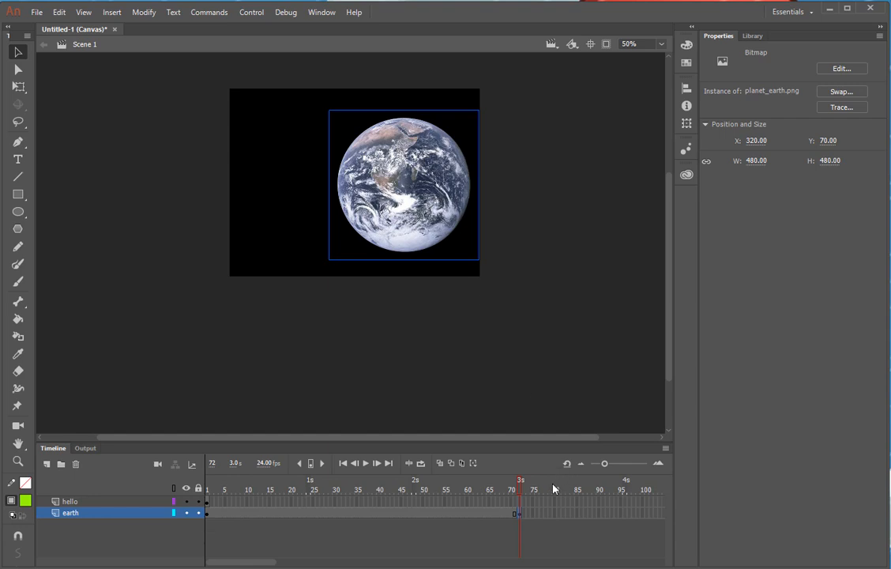
drag(520, 493, 191, 531)
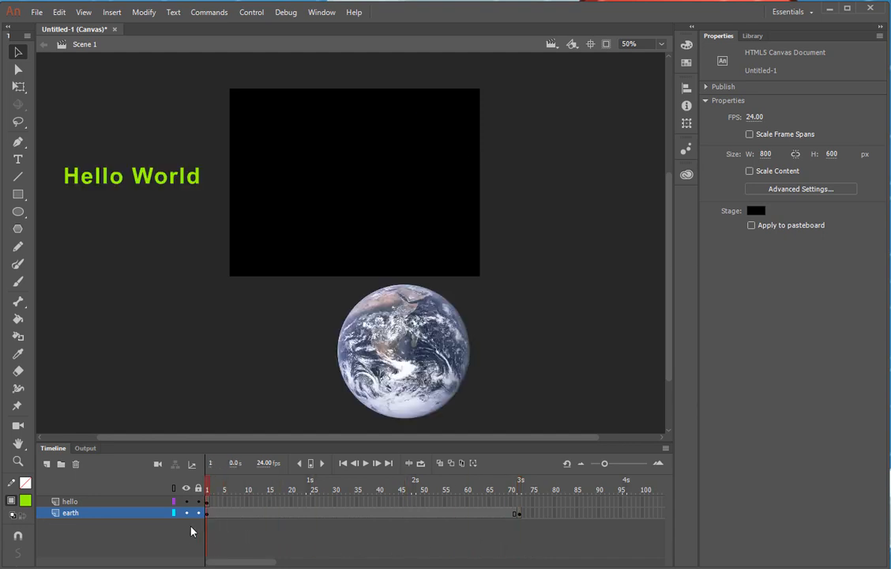
Create a classic tween on the earth layer from an in-between frame
click(300, 514)
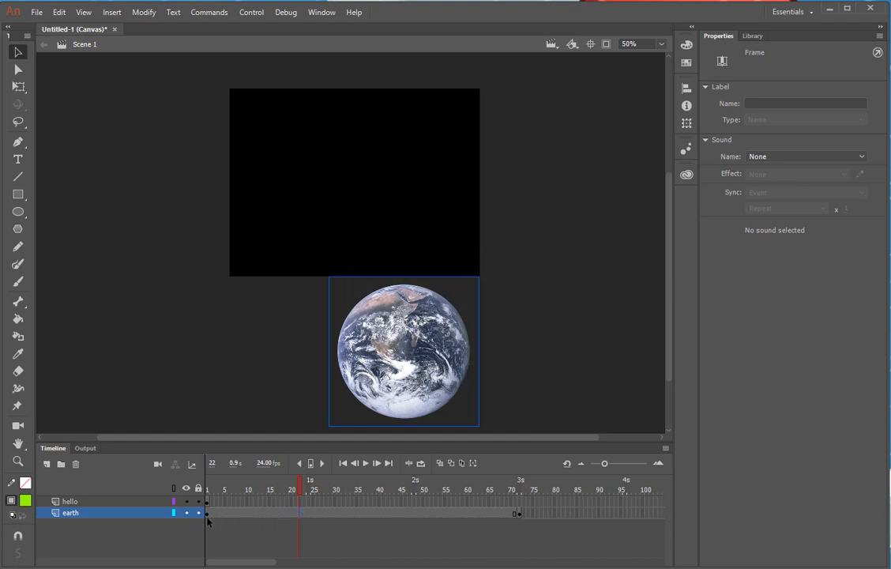
right_click(247, 516)
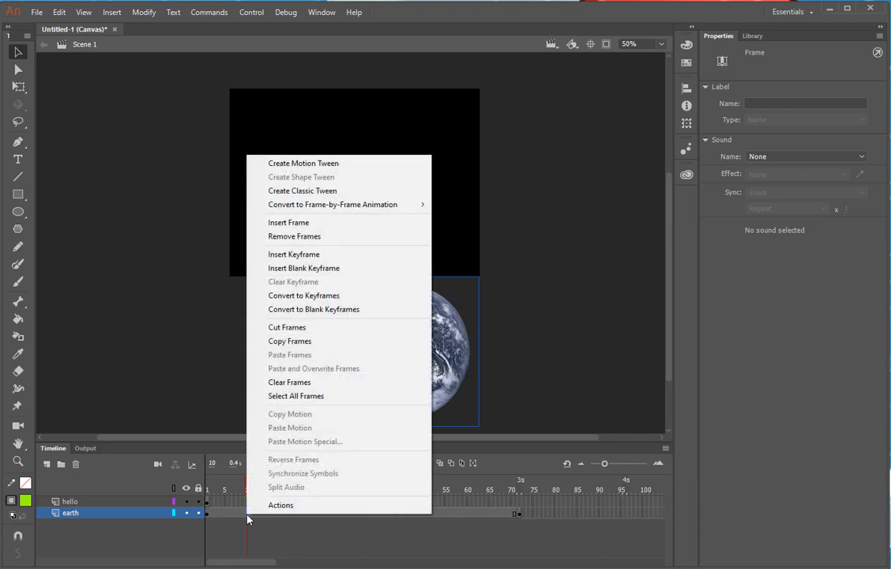
click(322, 191)
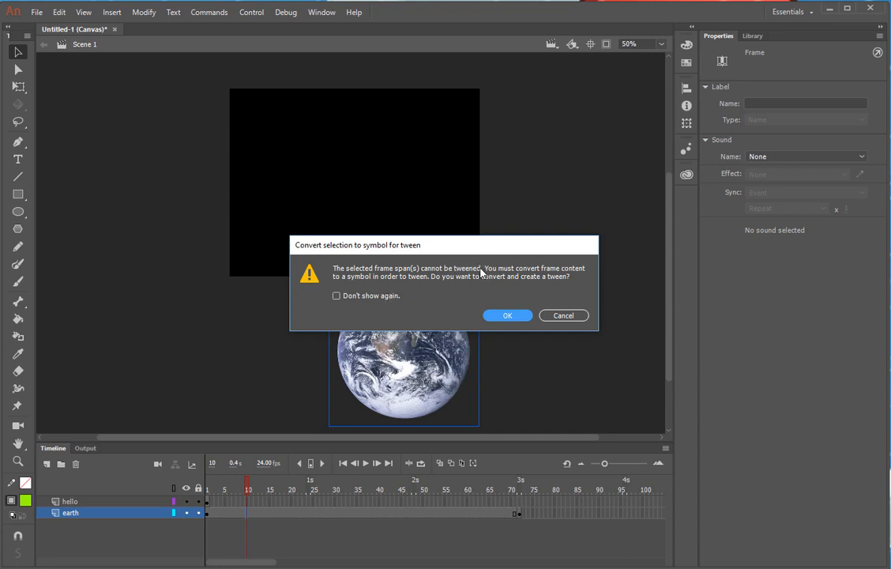
Convert the Earth to a symbol to create its 1–72 classic tween, then rewind to frame 1
click(508, 315)
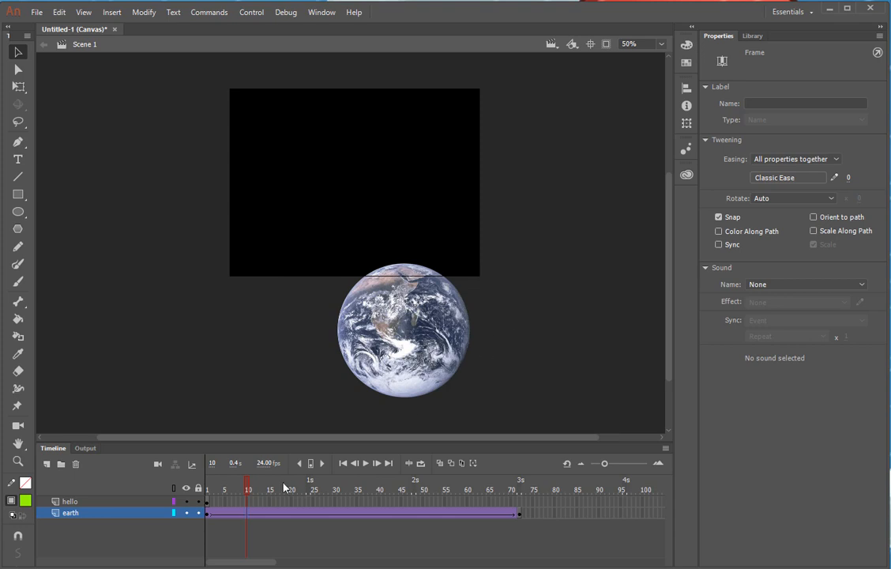
drag(248, 492, 207, 522)
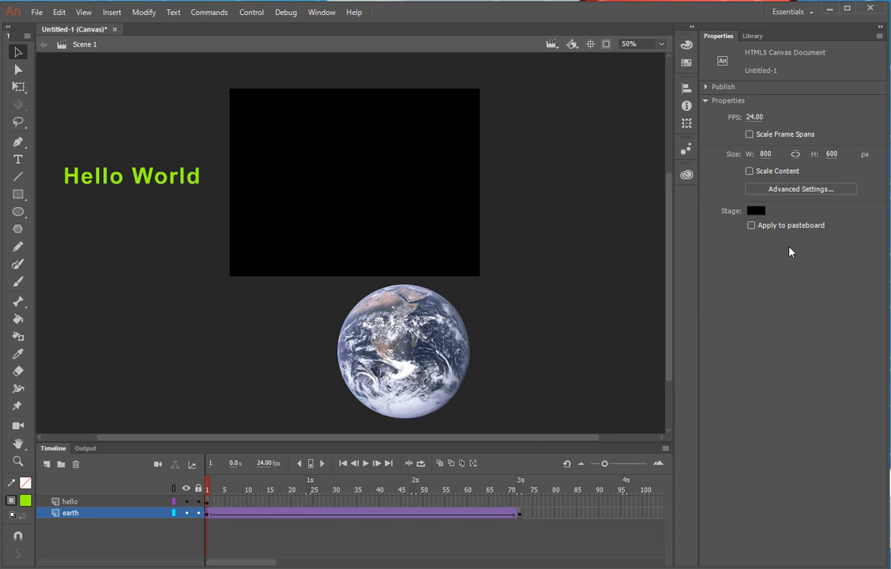
Inspect Tween 1 and Tween 2 in the Library, then scrub the timeline to preview the Earth rising
click(760, 37)
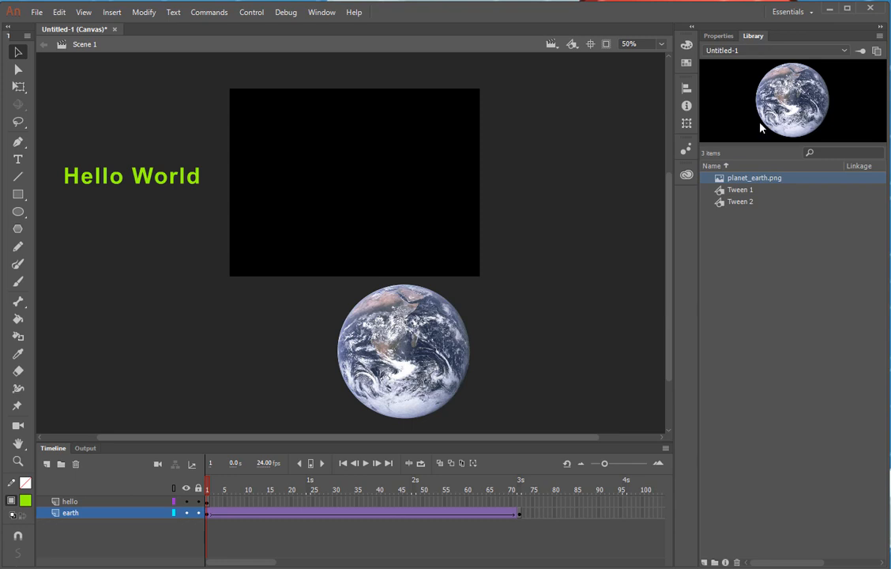
click(745, 192)
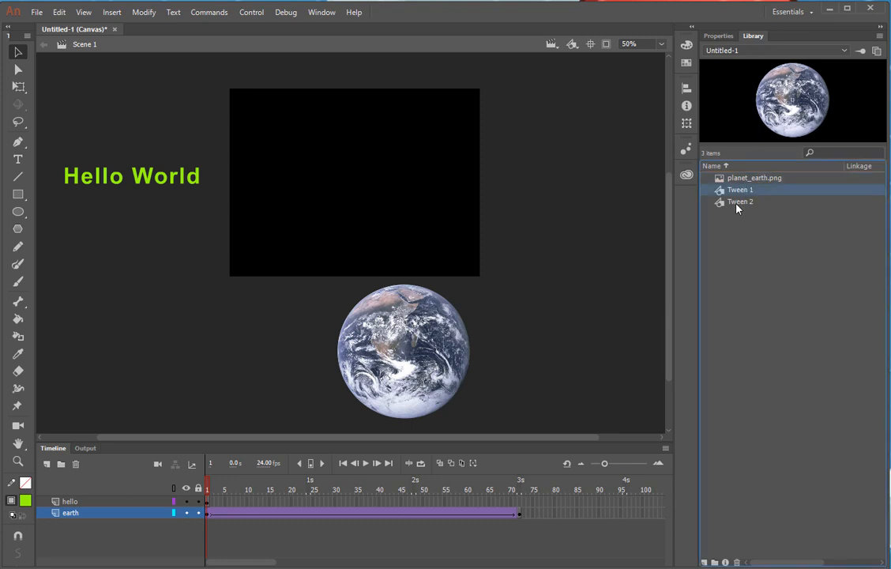
click(736, 205)
click(738, 193)
click(225, 491)
drag(235, 499, 175, 521)
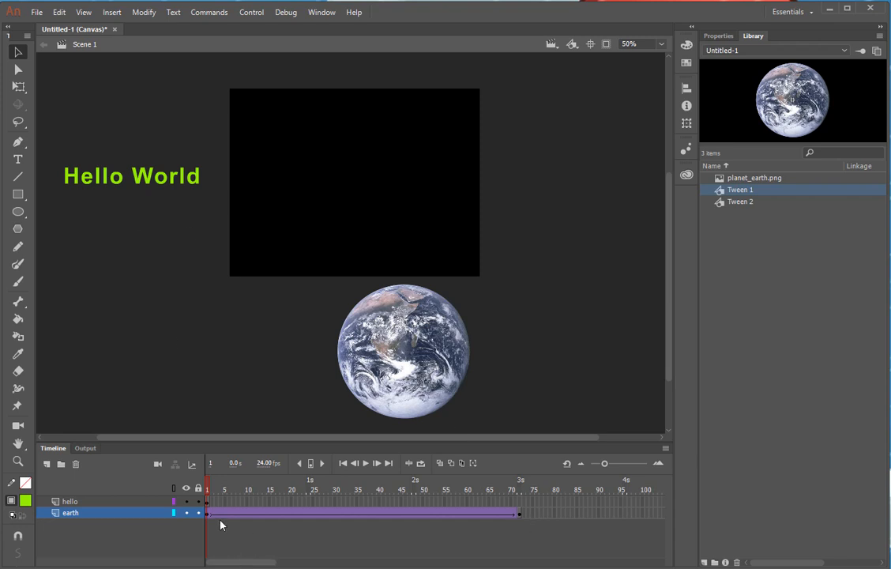
Insert a keyframe at frame 72 on the hello layer
click(520, 502)
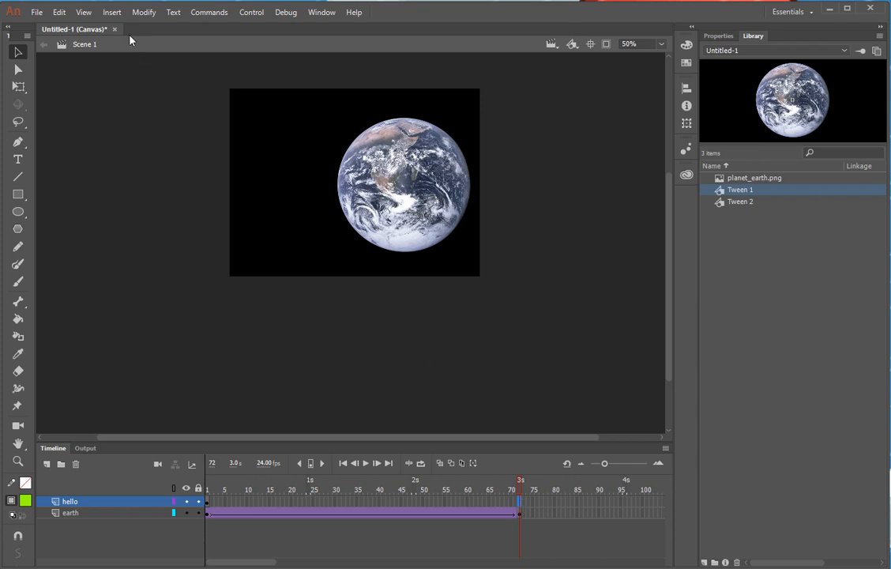
click(113, 13)
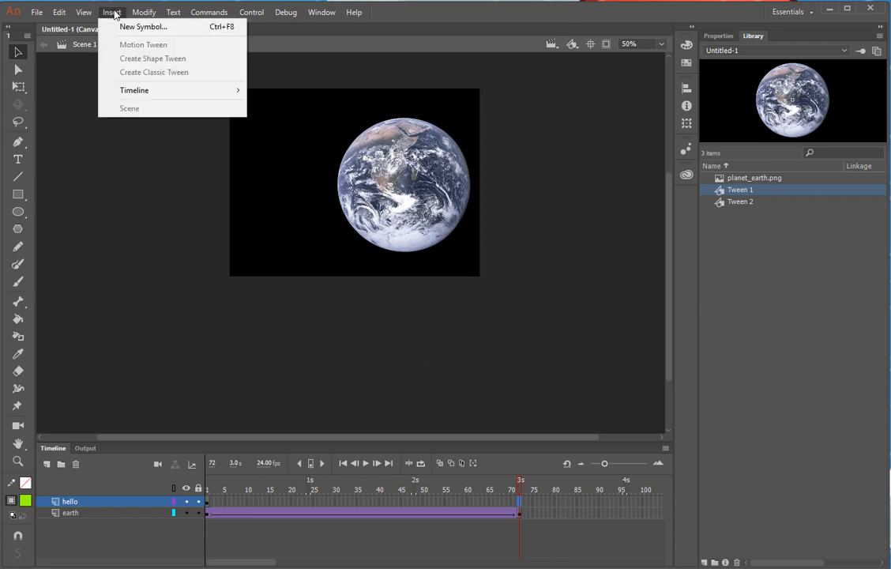
mouse_move(136, 94)
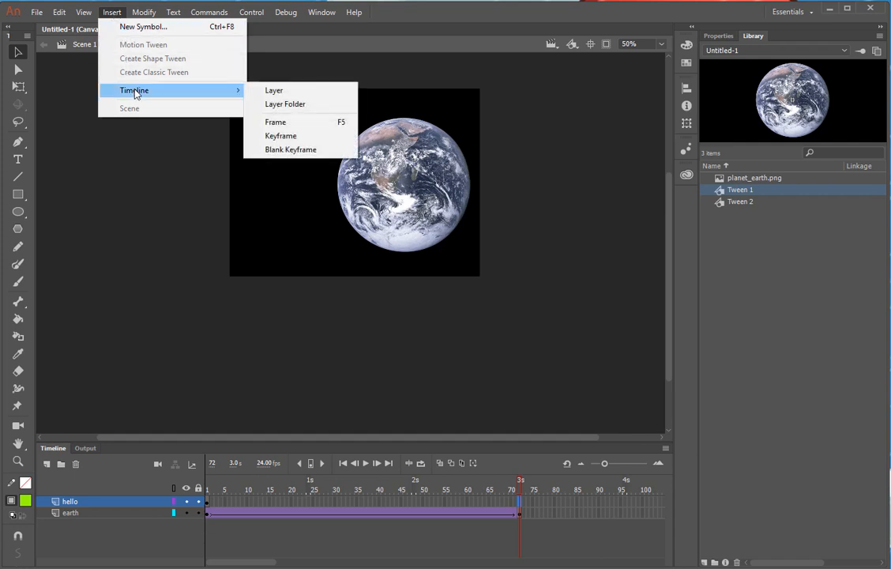
click(282, 143)
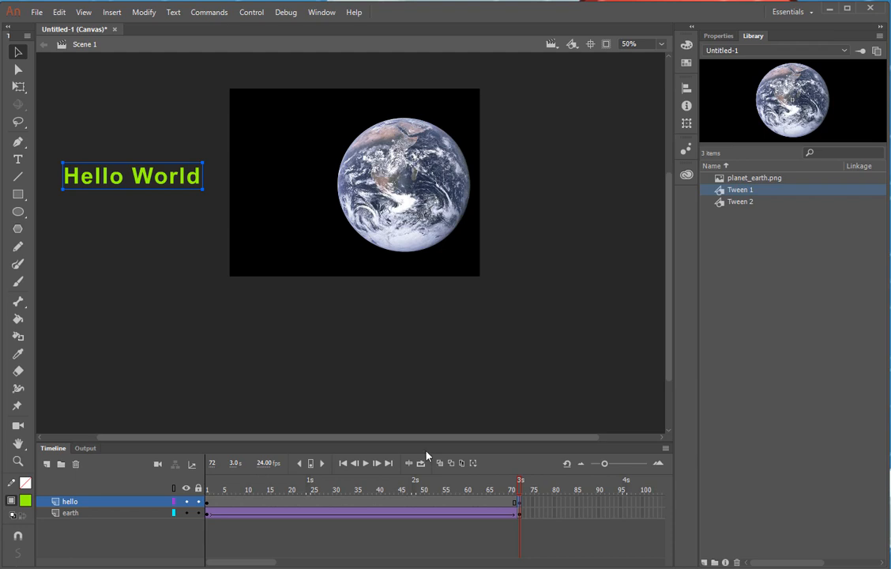
At frame 72, move the Hello World text right onto the stage, then return to frame 1
drag(519, 490, 528, 526)
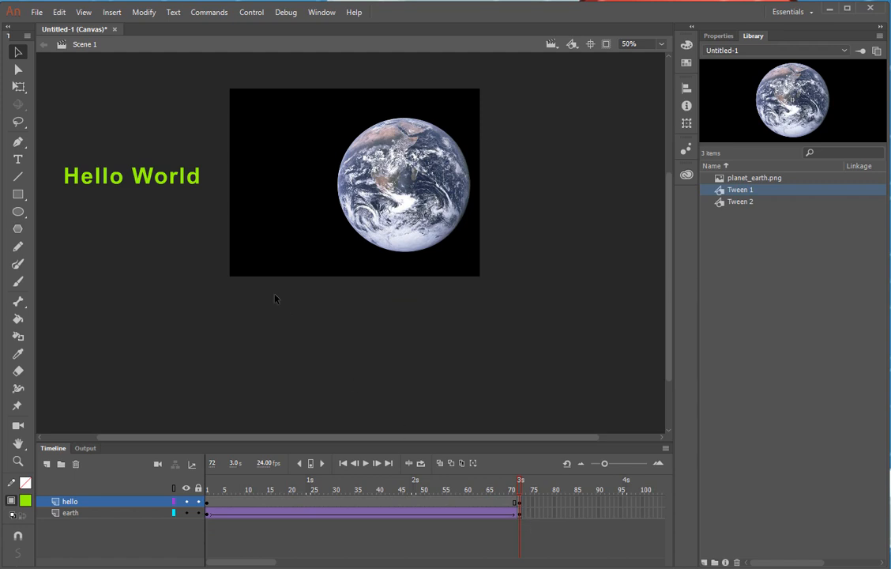
click(520, 503)
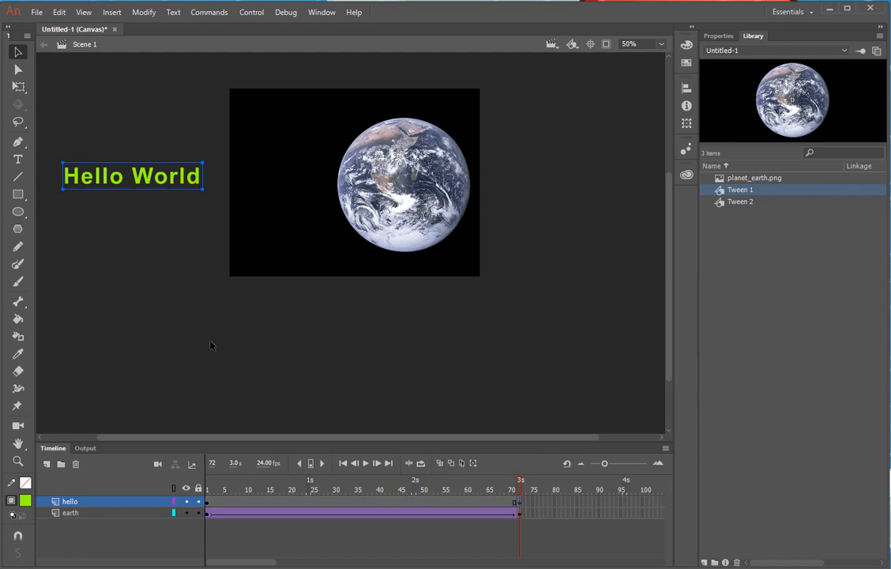
drag(140, 202, 304, 203)
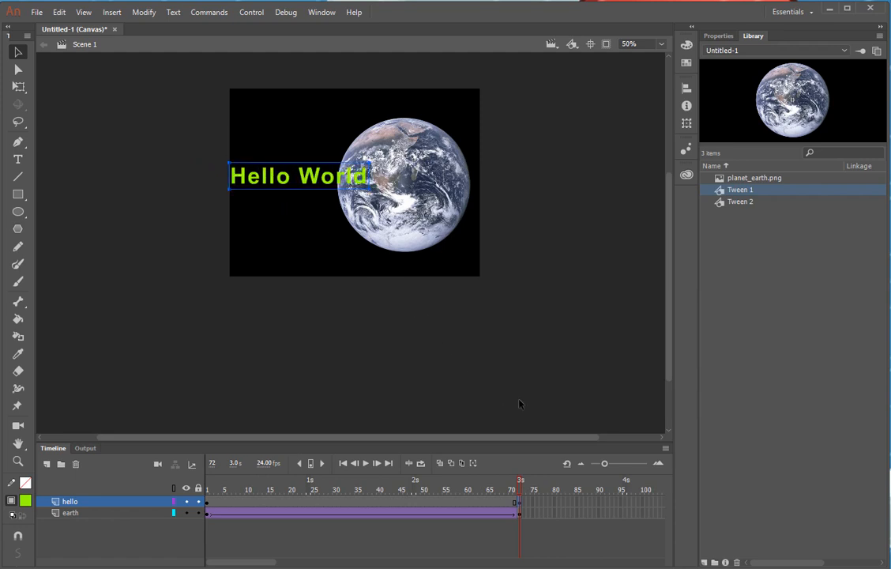
drag(520, 482, 200, 503)
click(208, 503)
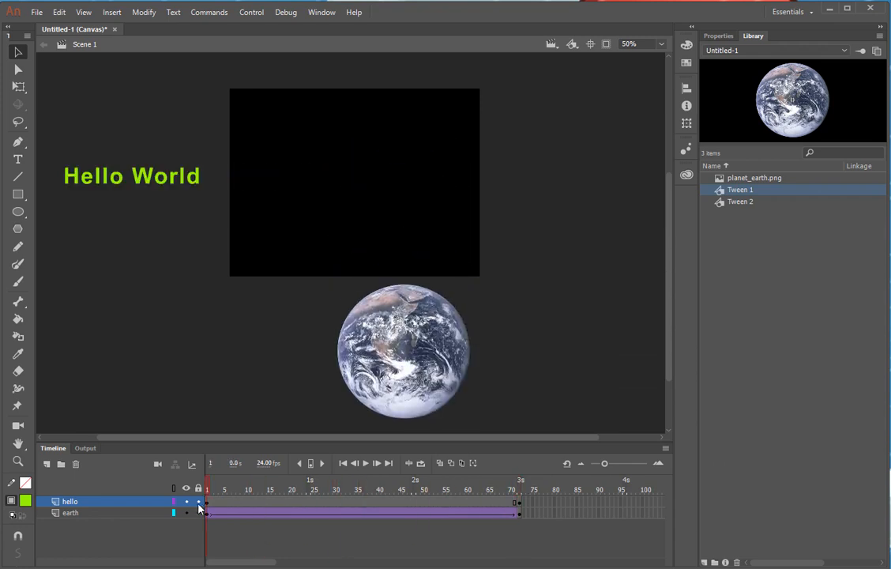
Create a classic tween on the hello layer's frames 1–72, converting the text to a symbol, then rewind
right_click(240, 507)
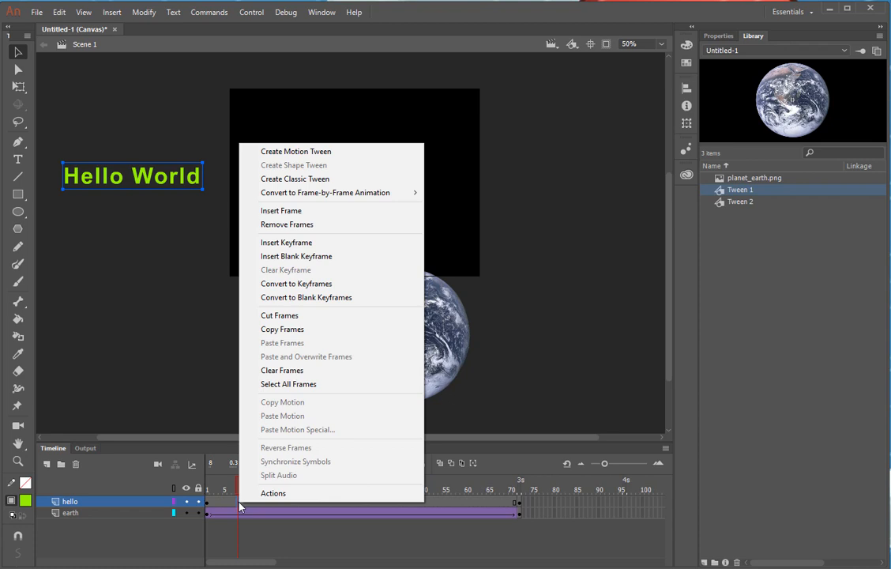
click(290, 180)
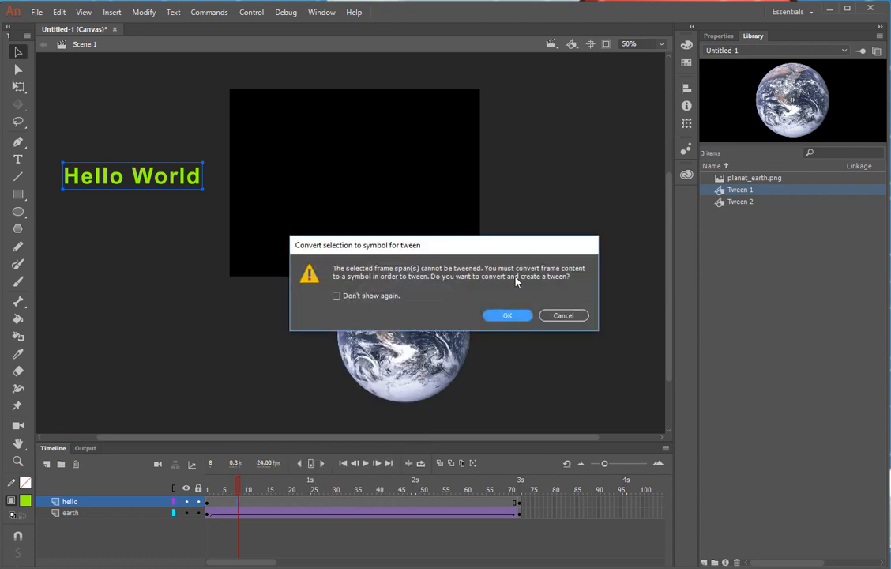
click(518, 318)
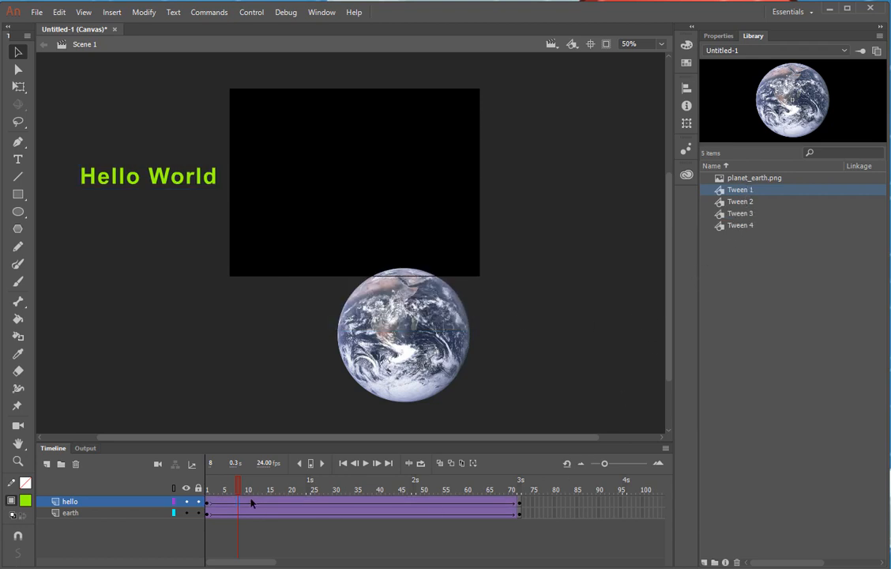
drag(238, 489, 197, 504)
click(207, 502)
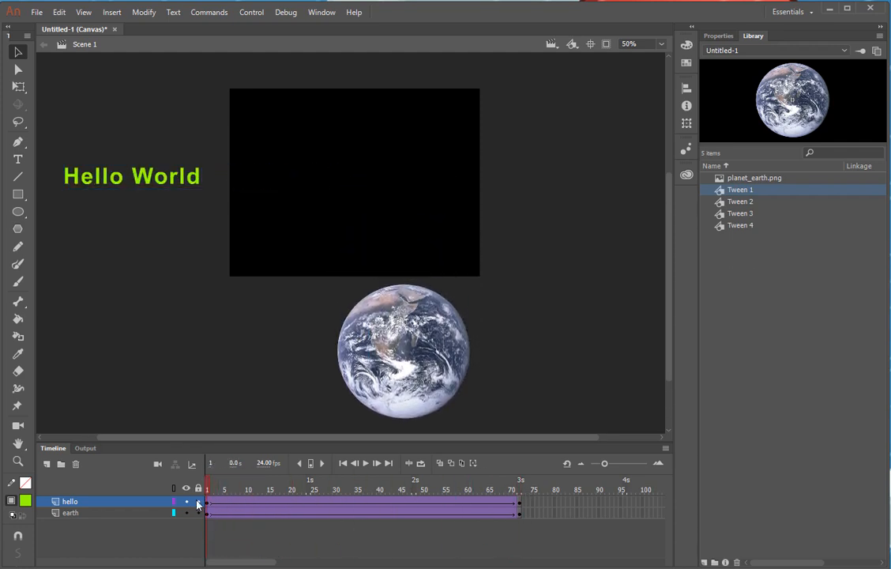
click(365, 465)
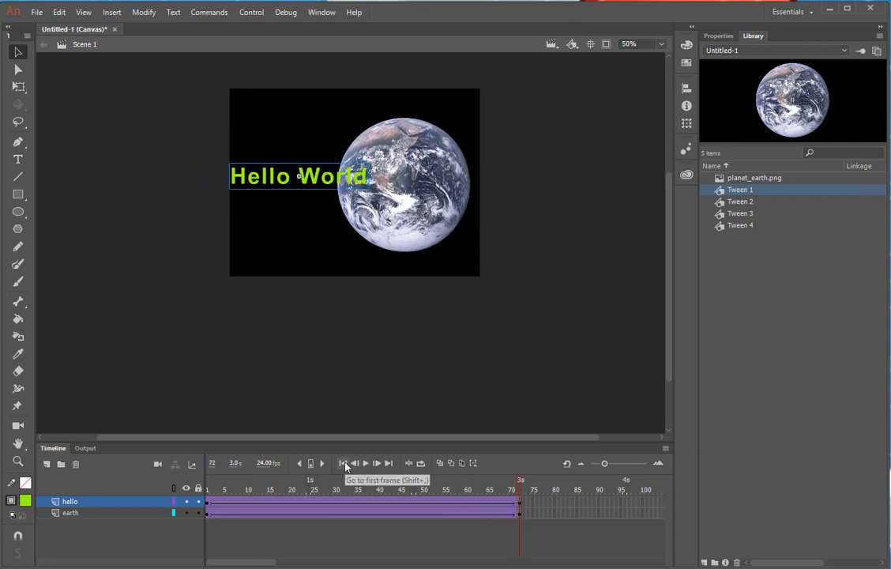
click(344, 464)
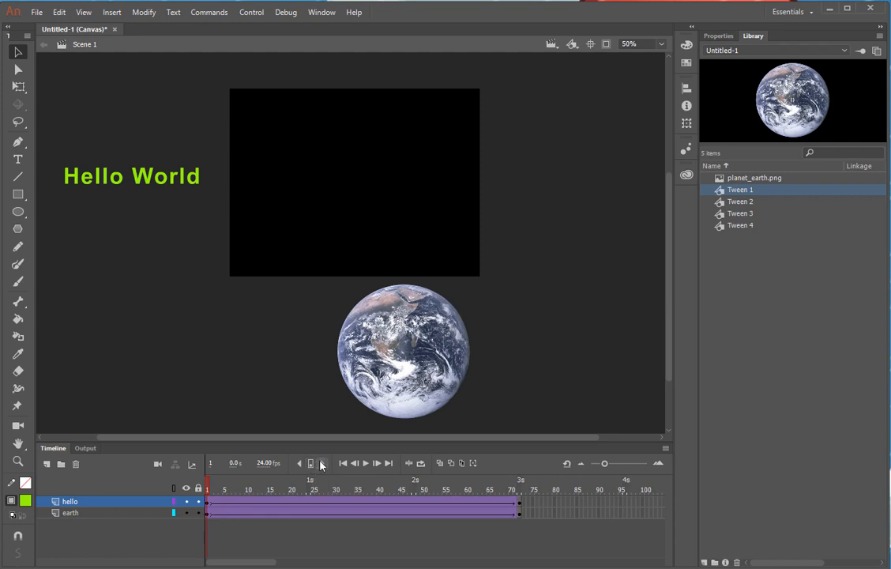
click(321, 465)
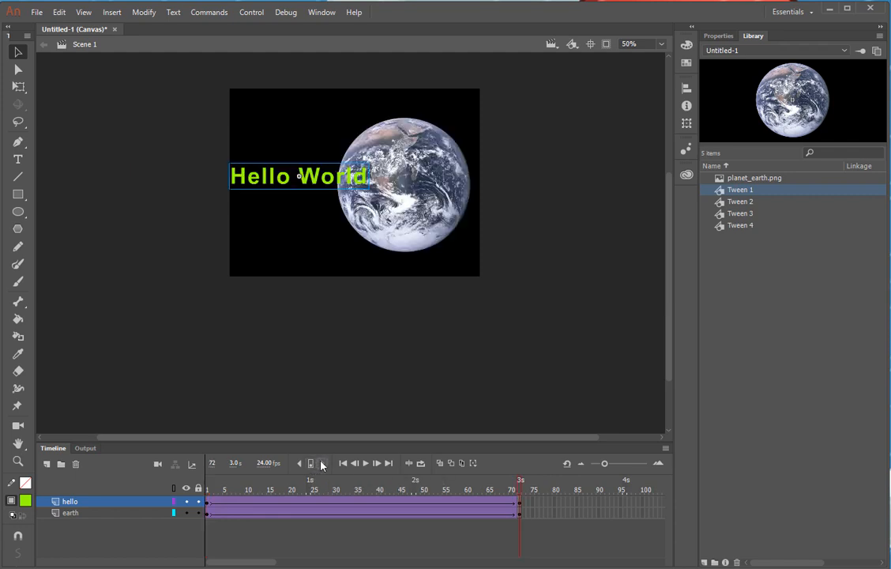
click(299, 465)
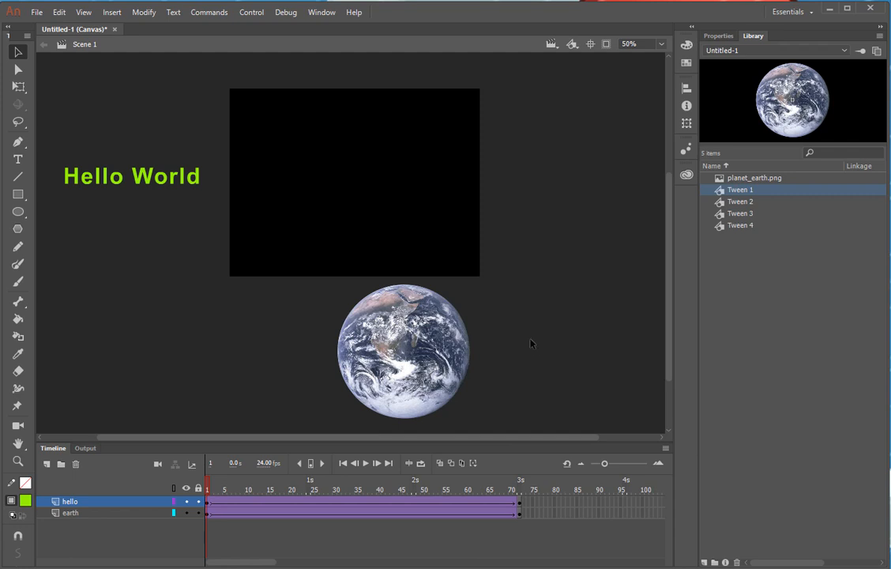
Save as an .fla in the Desktop lab1_part1 folder, named with the student's name plus _lab1_part1
click(37, 13)
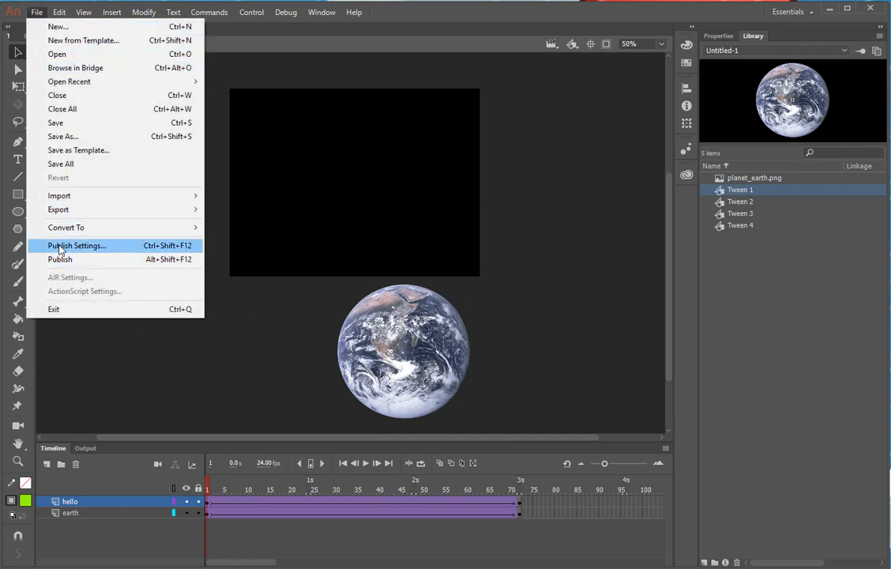
click(298, 379)
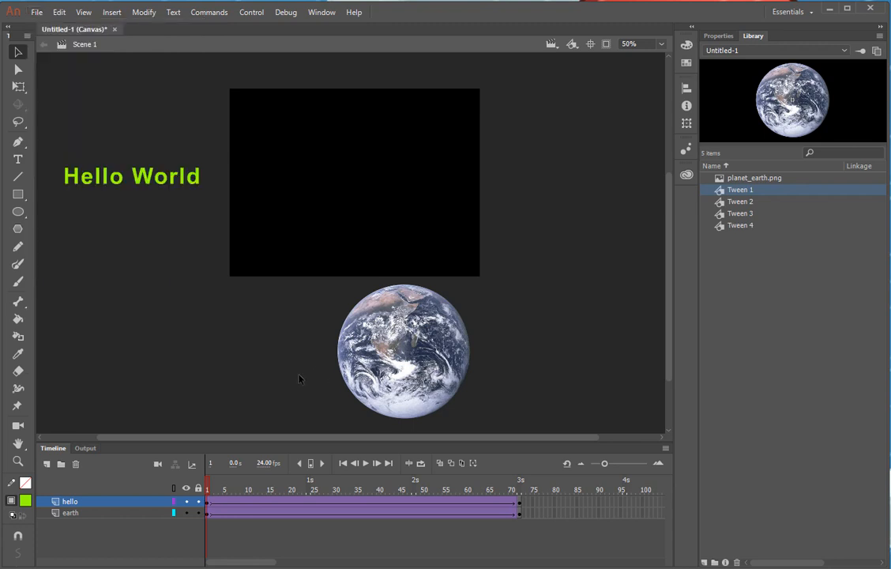
click(37, 13)
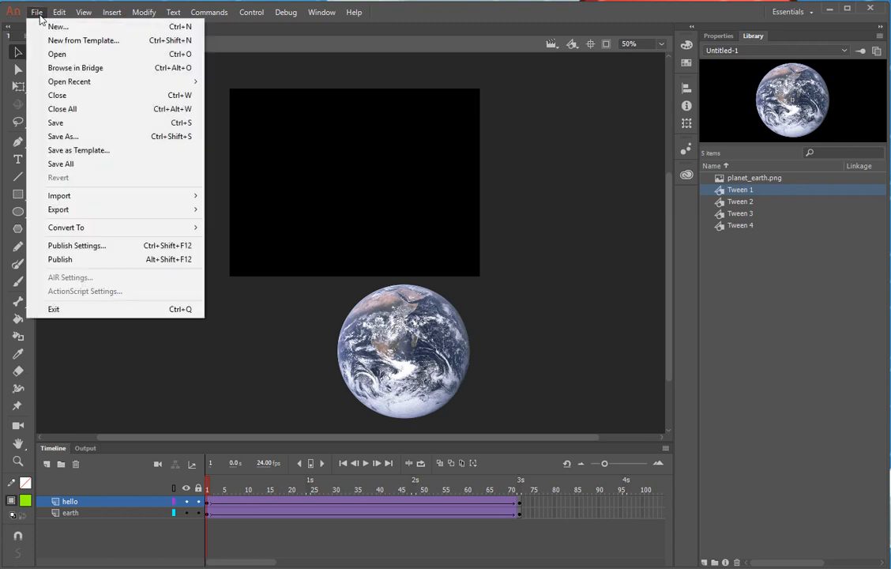
click(52, 123)
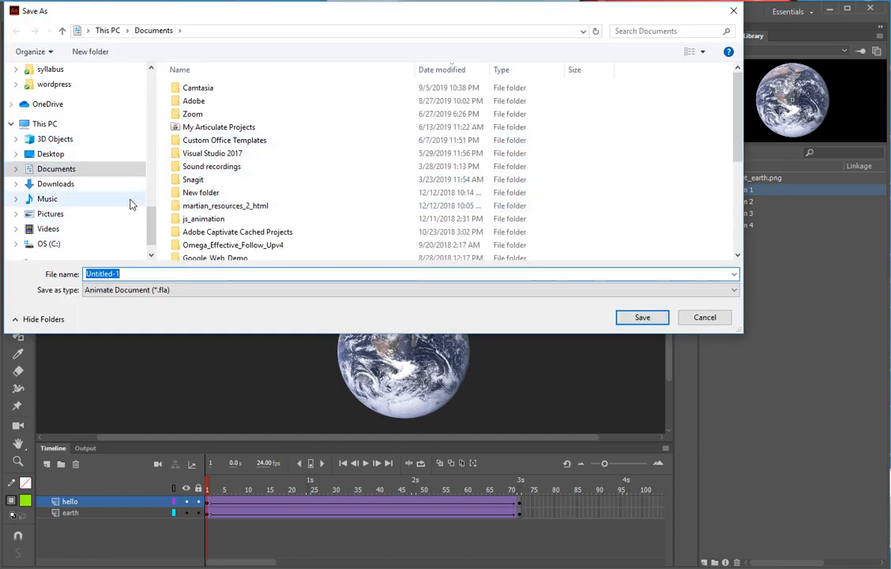
click(57, 154)
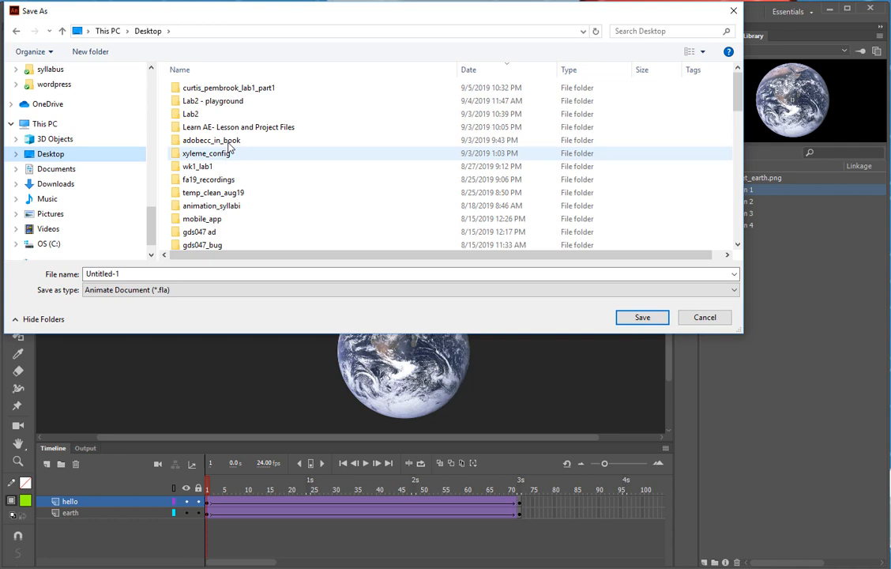
double_click(225, 90)
click(138, 274)
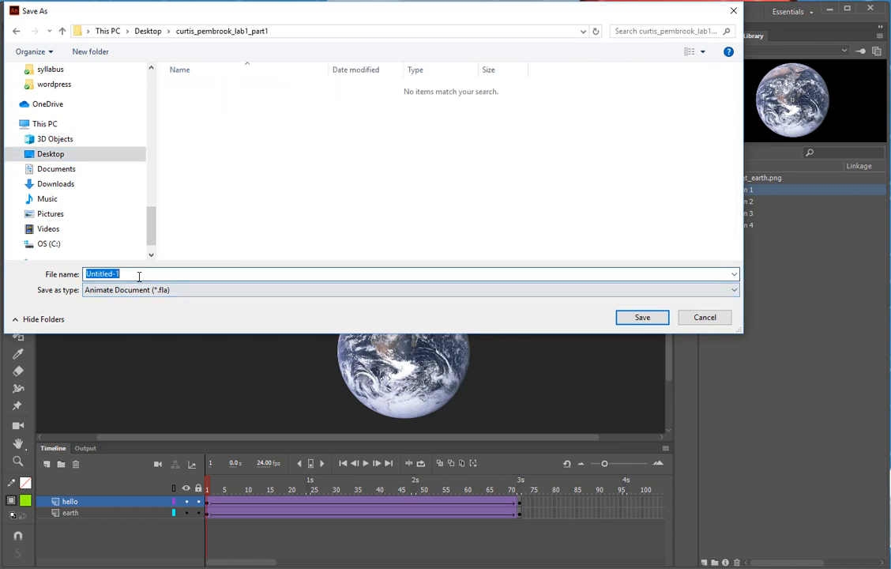
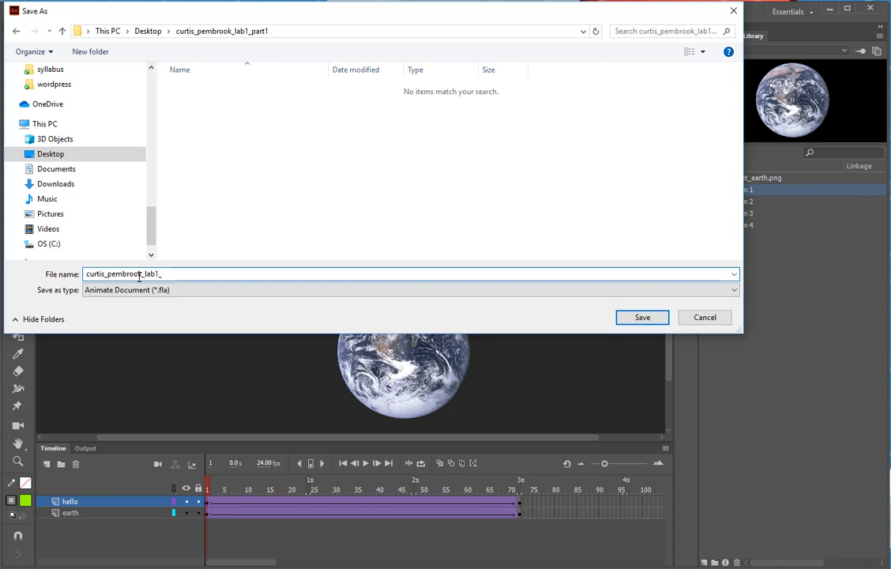
text(rt1)
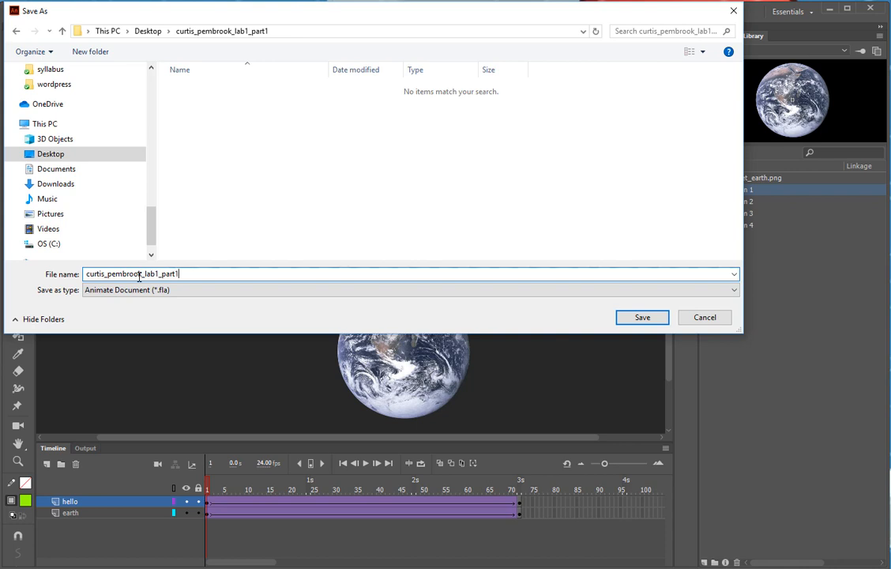
click(641, 318)
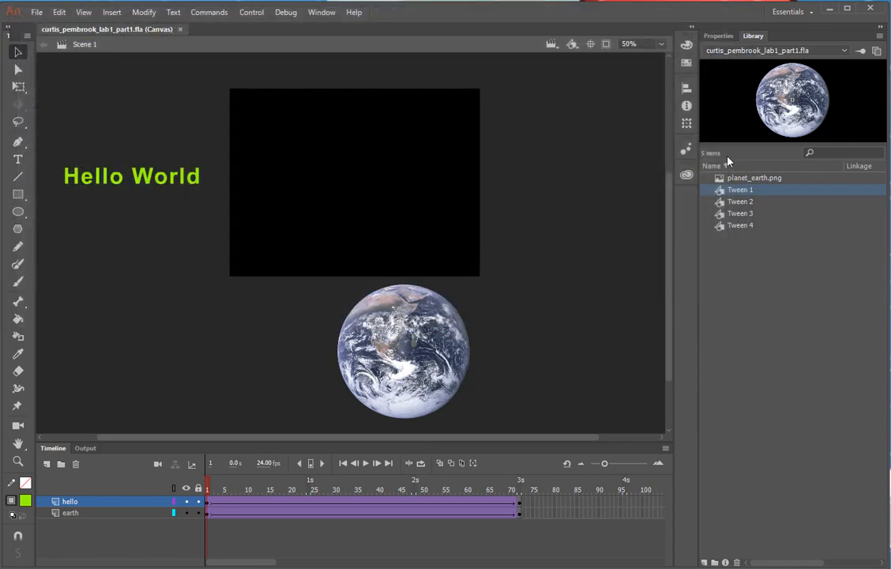
Compress the saved .fla into a zipped folder and place the zip just above it on the desktop
click(830, 10)
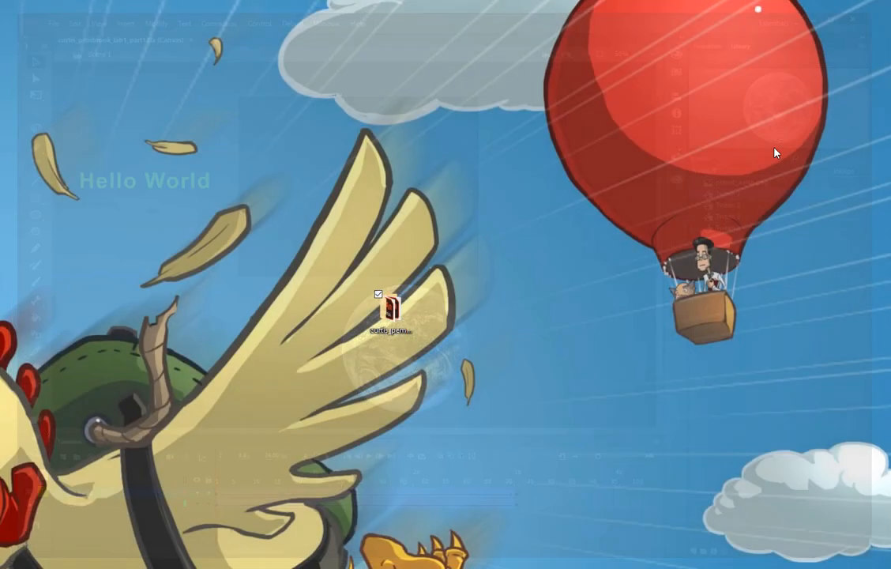
right_click(393, 320)
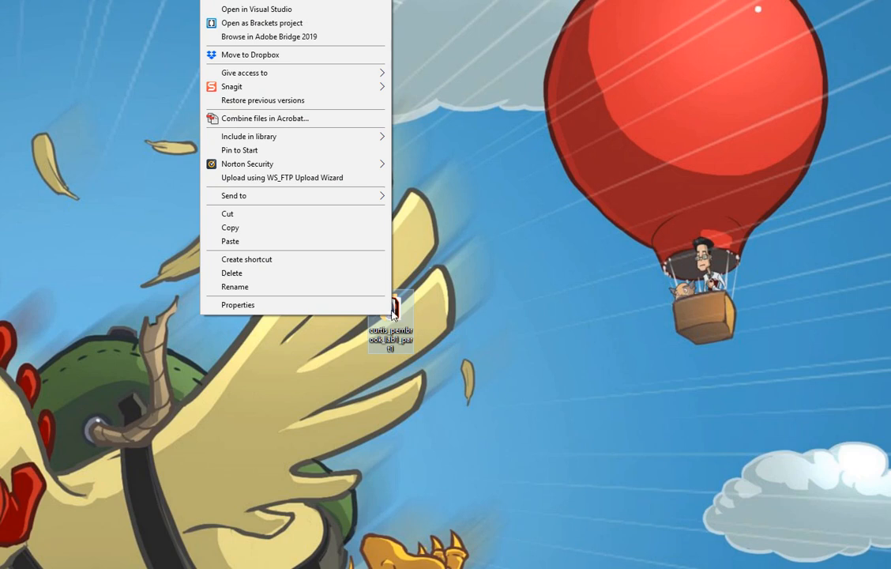
mouse_move(382, 196)
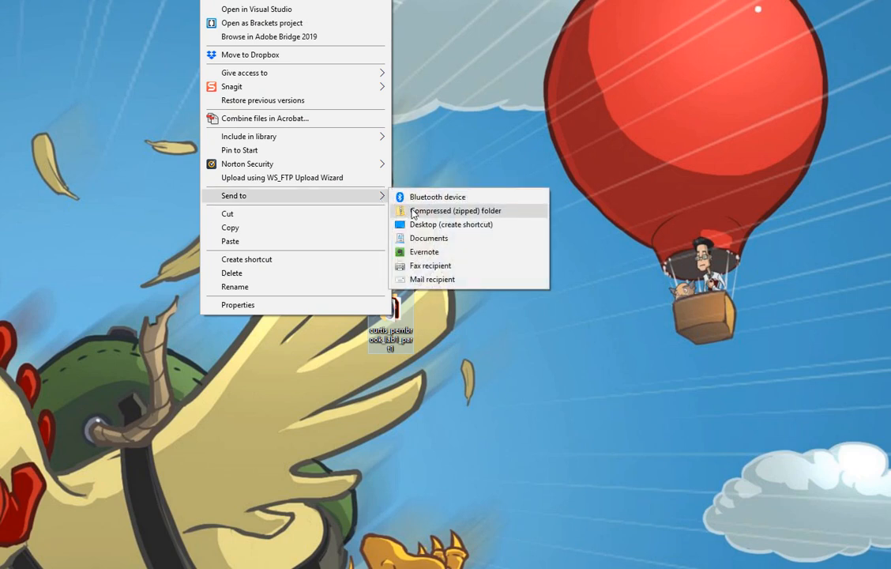
click(414, 211)
click(467, 315)
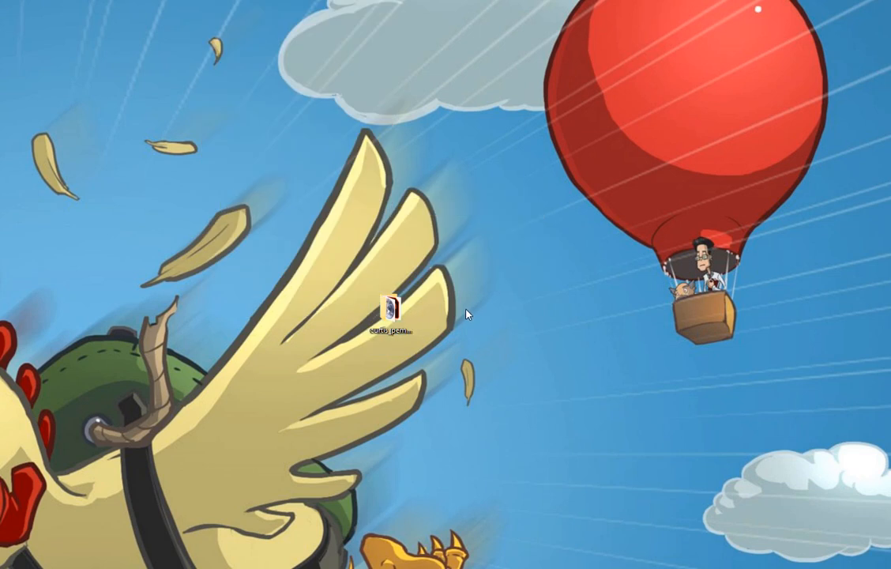
drag(2, 204, 345, 224)
click(423, 236)
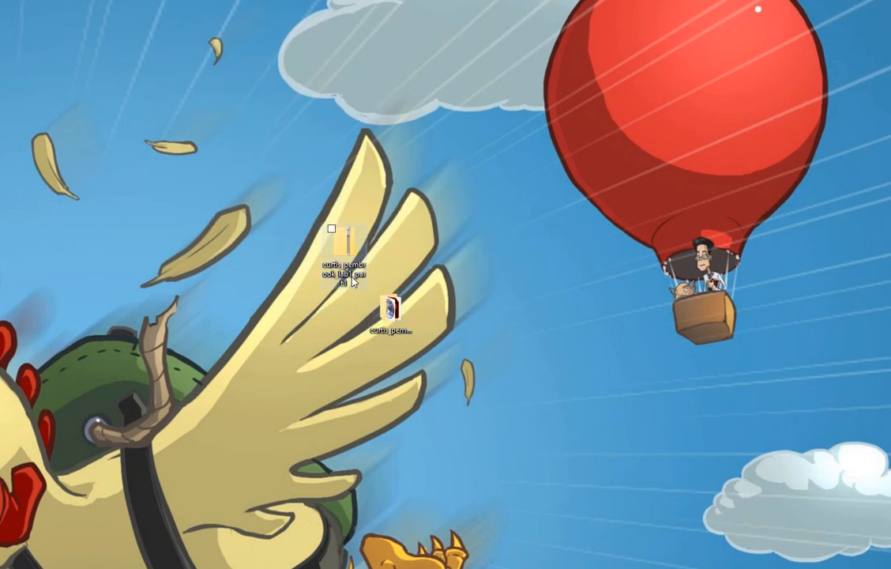